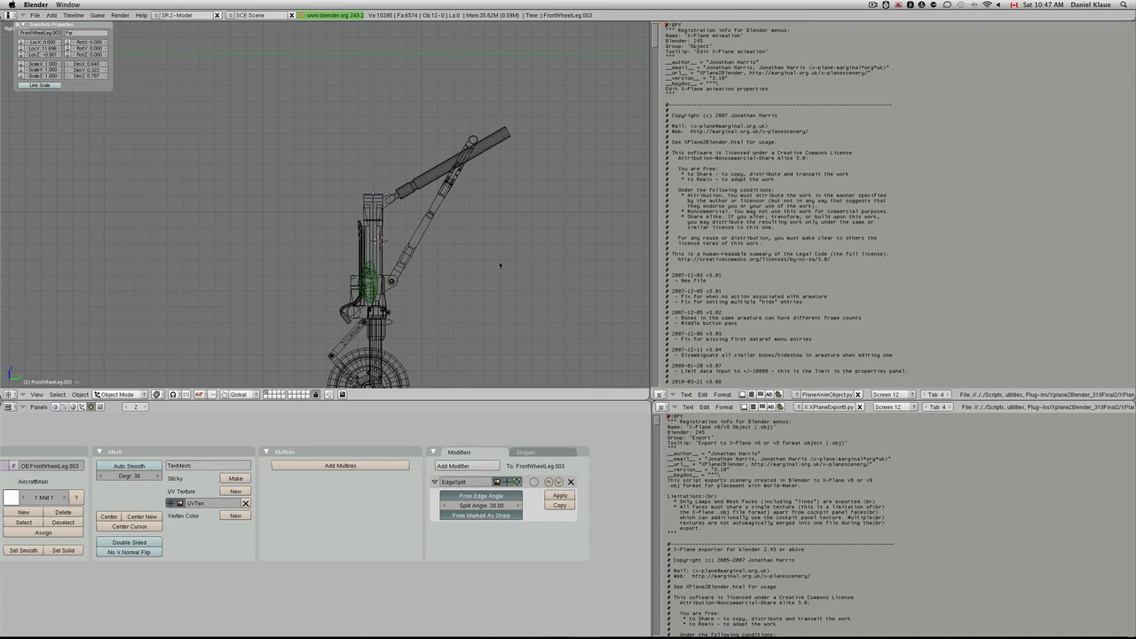
Select the front wheels in front view and snap the 3D cursor to them.
scroll(405, 210, "down", 2)
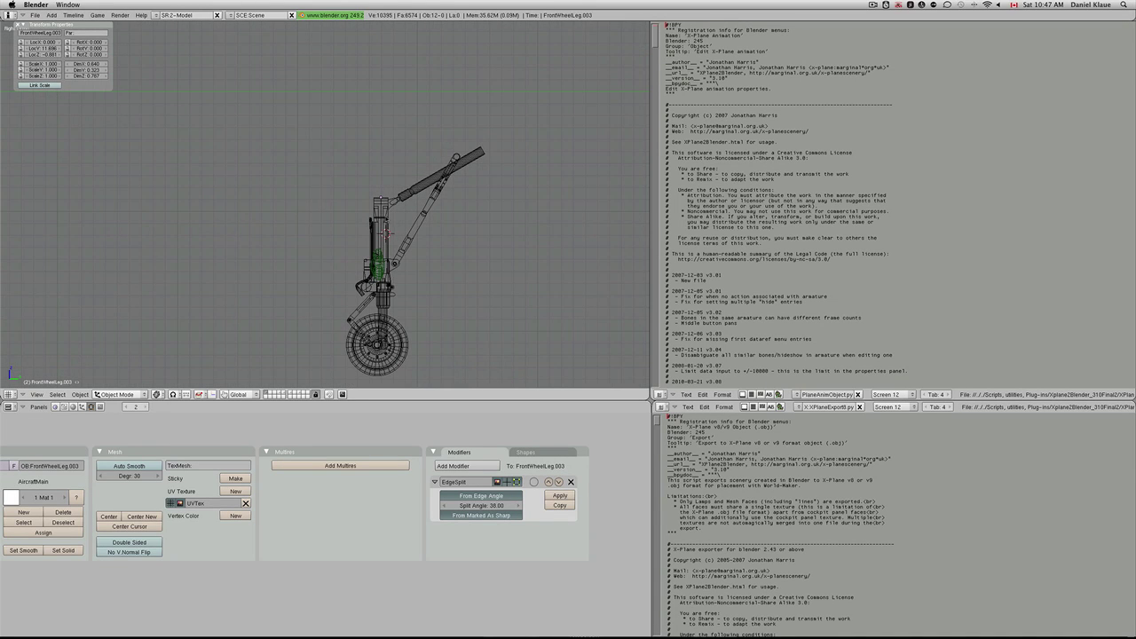
right_click(385, 219)
key("KP_1")
scroll(385, 230, "up", 3)
middle_click_drag(363, 355, 395, 177, "shift")
right_click(395, 275)
scroll(395, 275, "up", 4)
key("shift+s")
left_click(340, 257)
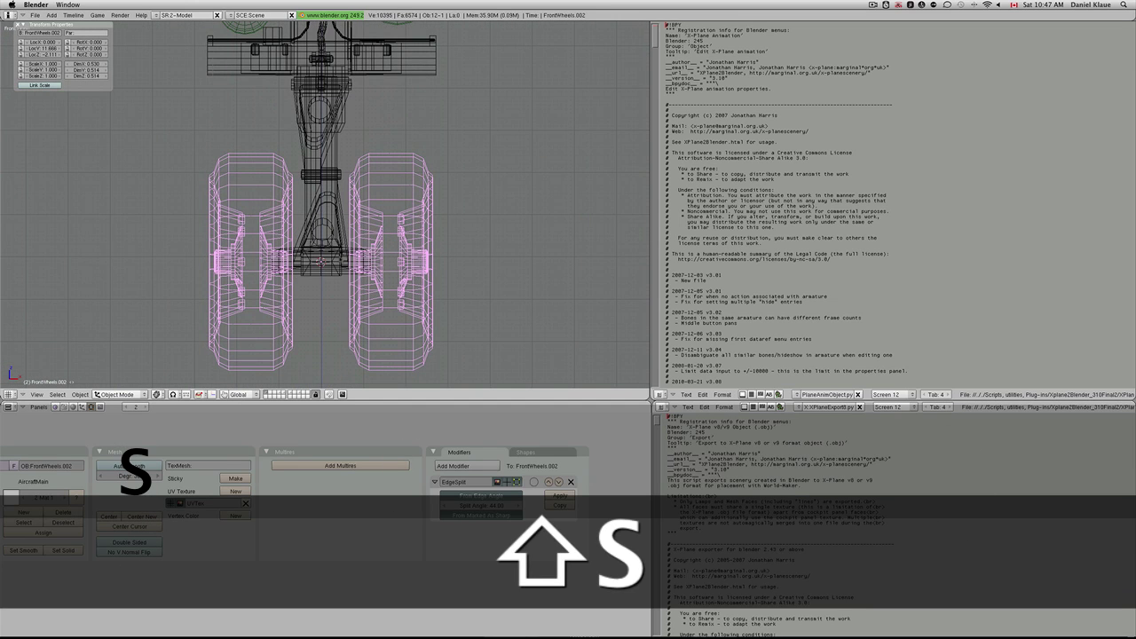
Add a 36-vertex mesh circle at the axle in side view and scale it to match the tyre's outer edge.
key("KP_3")
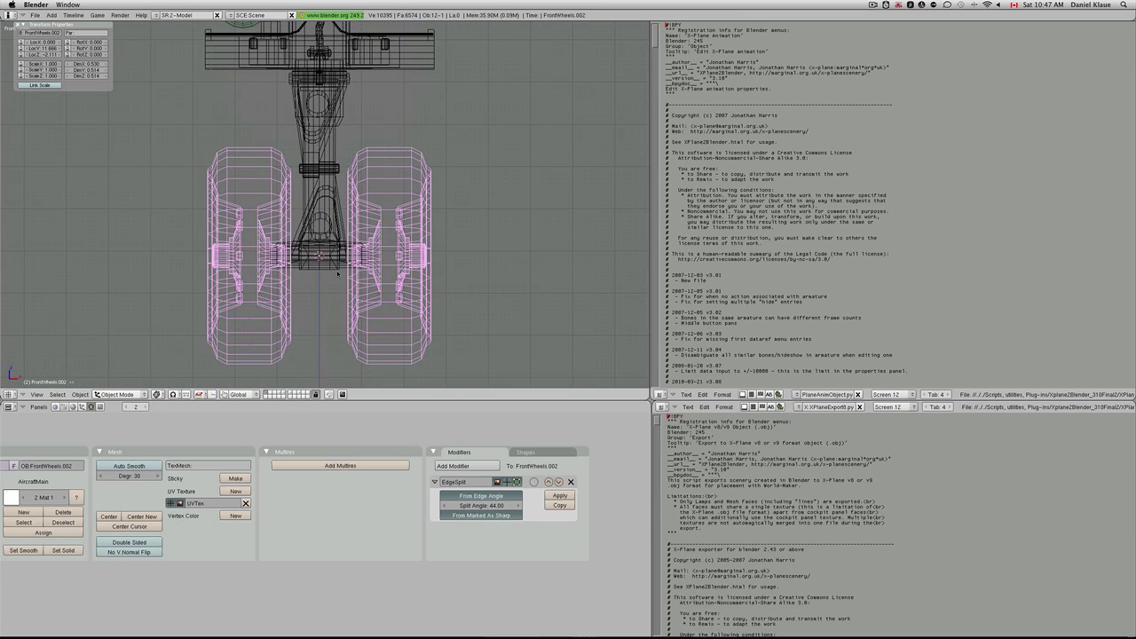
scroll(310, 195, "down", 2)
scroll(309, 196, "up", 1)
scroll(279, 220, "down", 3)
scroll(371, 238, "up", 1)
key("space")
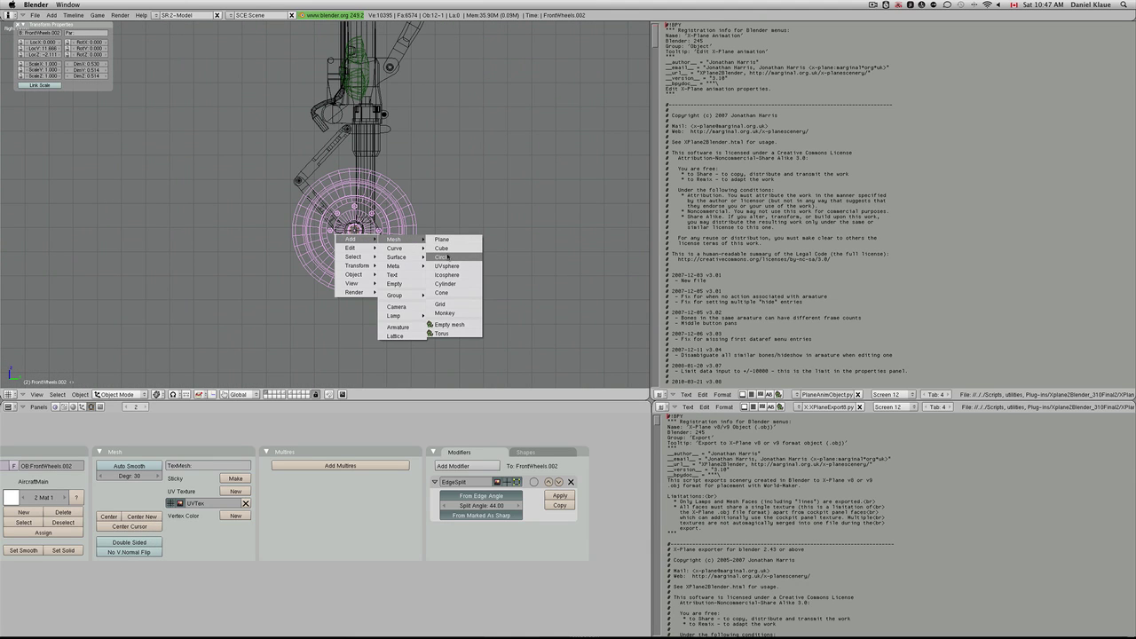
left_click(446, 254)
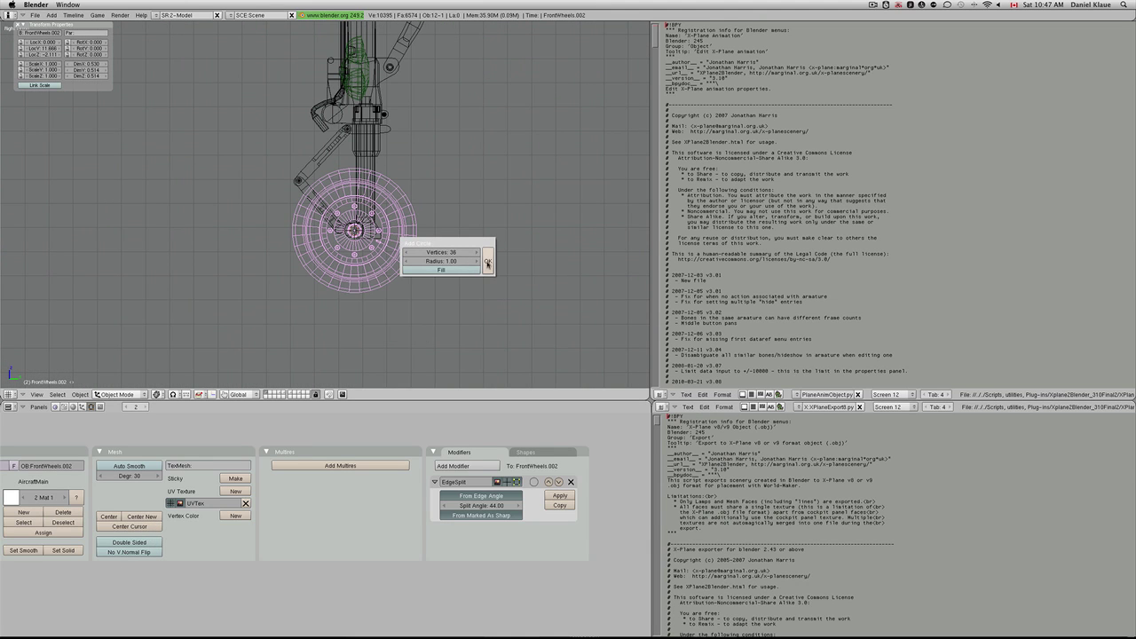
left_click(487, 260)
key("s")
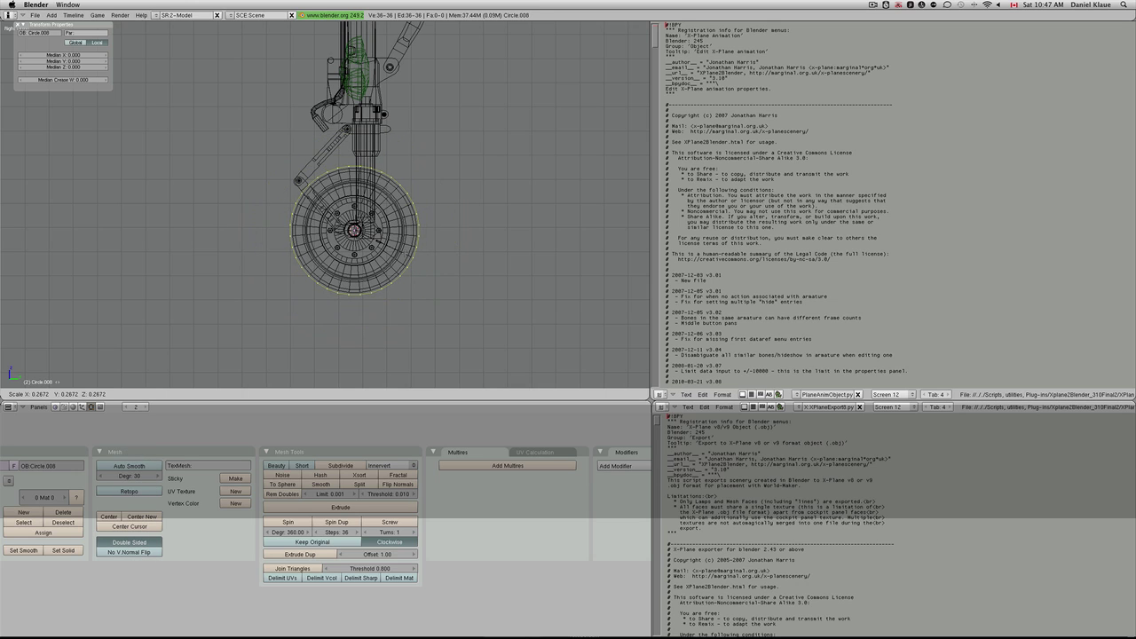
left_click(380, 242)
Extrude the circle's edges along X in front view to form the tyre's tread band.
key("KP_1")
scroll(289, 229, "up", 3)
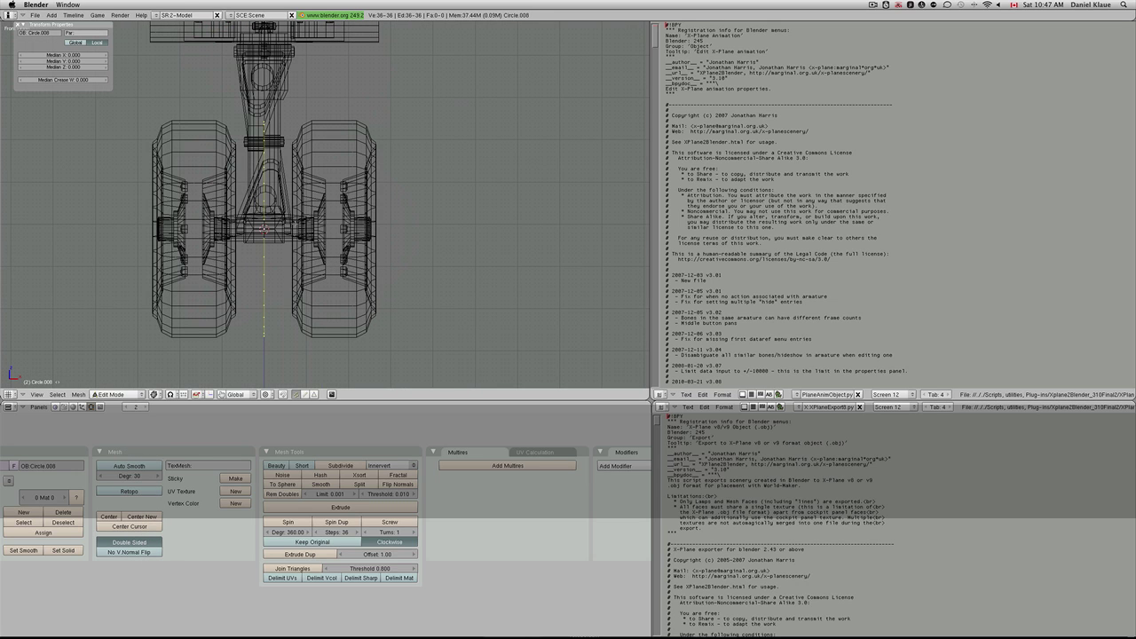
key("e")
left_click(288, 227)
key("x")
left_click(306, 229)
Extrude the outer ring once more and scale it inward to form the tyre's shoulder.
key("e")
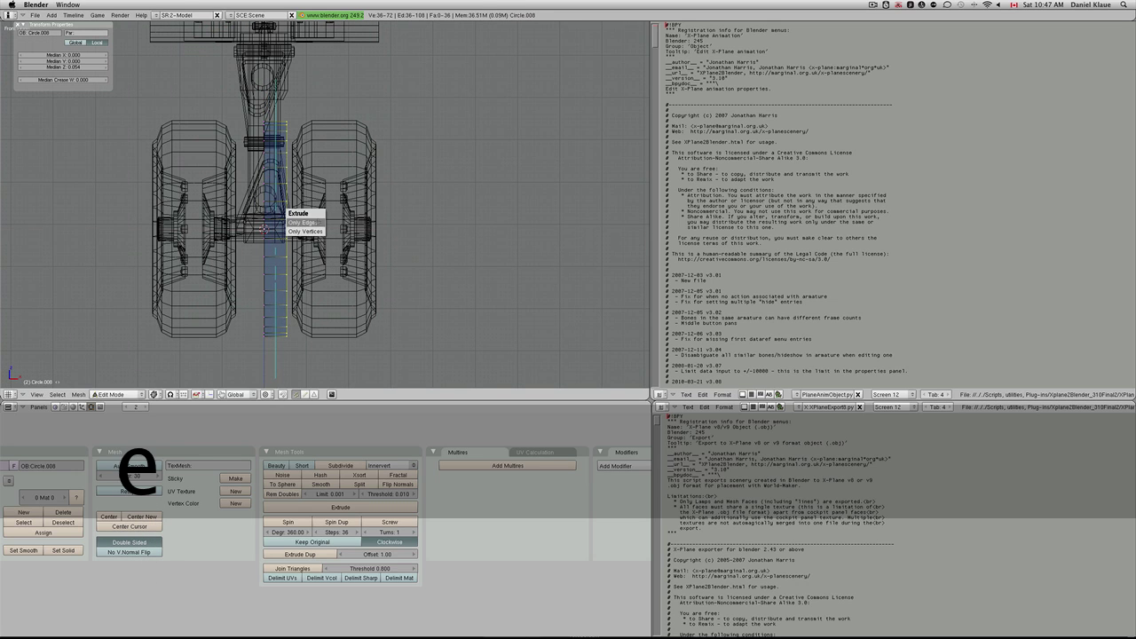
left_click(307, 229)
left_click(289, 231)
key("s")
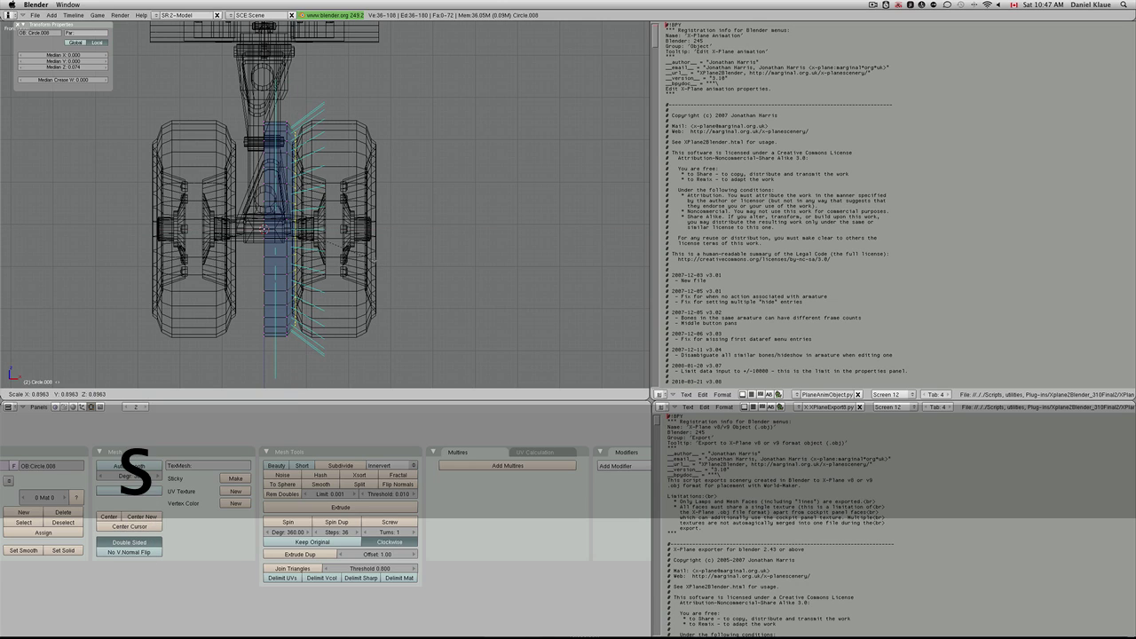
left_click(372, 260)
Extrude another ring along X, then scale it down and adjust its position to shape the sidewall.
key("e")
left_click(331, 229)
key("x")
left_click(343, 233)
key("s")
left_click(407, 265)
key("g")
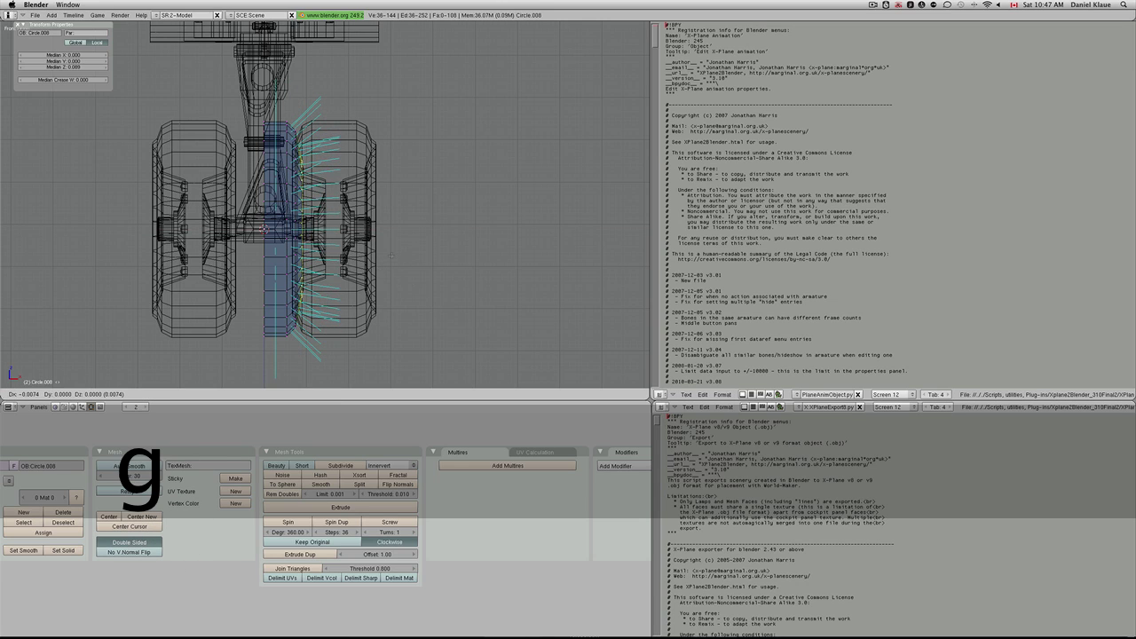
middle_click(396, 259)
left_click(389, 255)
key("s")
left_click(377, 254)
Delete the extruded circle object and return to the wireframe front view.
key("Tab")
middle_click_drag(283, 232, 226, 249)
key("g")
key("x")
key("Escape")
key("KP_1")
key("x")
left_click(288, 253)
key("z")
Add a mesh plane at the 3D cursor in front view and subdivide it.
scroll(289, 252, "up", 2)
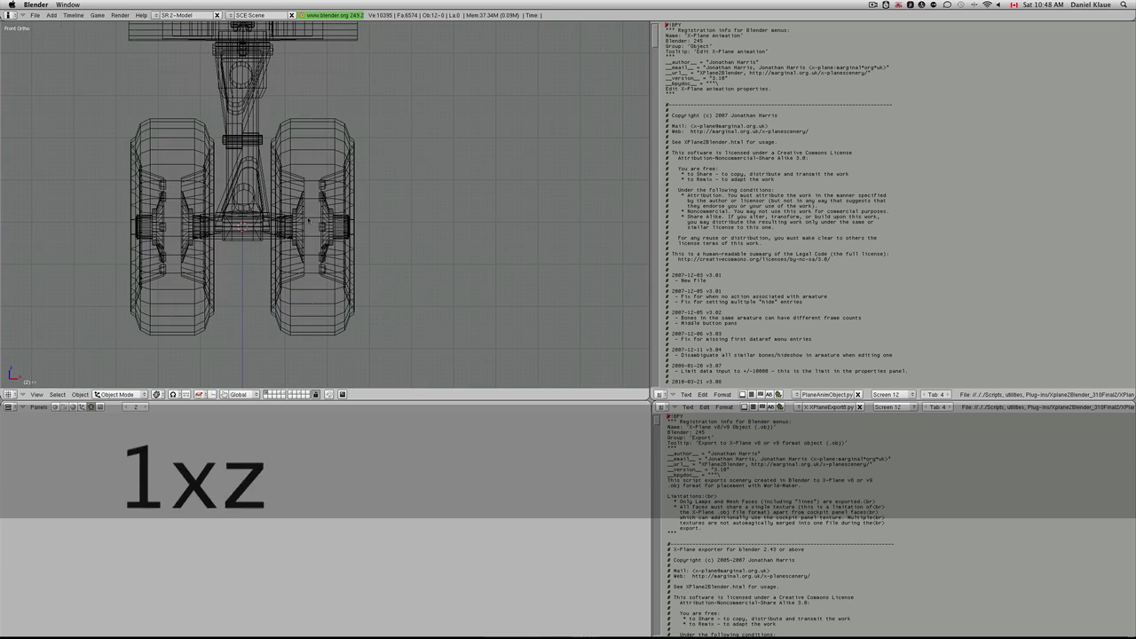
right_click(288, 249)
key("space")
mouse_move(276, 247)
left_click(320, 242)
key("w")
left_click(315, 218)
Delete the plane's vertices except for one short edge of two vertices from its upper middle to its corner.
scroll(315, 219, "down", 4)
key("a")
key("b")
key("b")
key("b")
key("x")
left_click(429, 320)
key("b")
left_click_drag(277, 217, 402, 238)
key("x")
left_click(382, 209)
Scale the edge object to 0.200 and move it to the centre of the +X wheel at X 0.160.
scroll(377, 206, "up", 2)
key("s")
key("Escape")
key("Tab")
key("s")
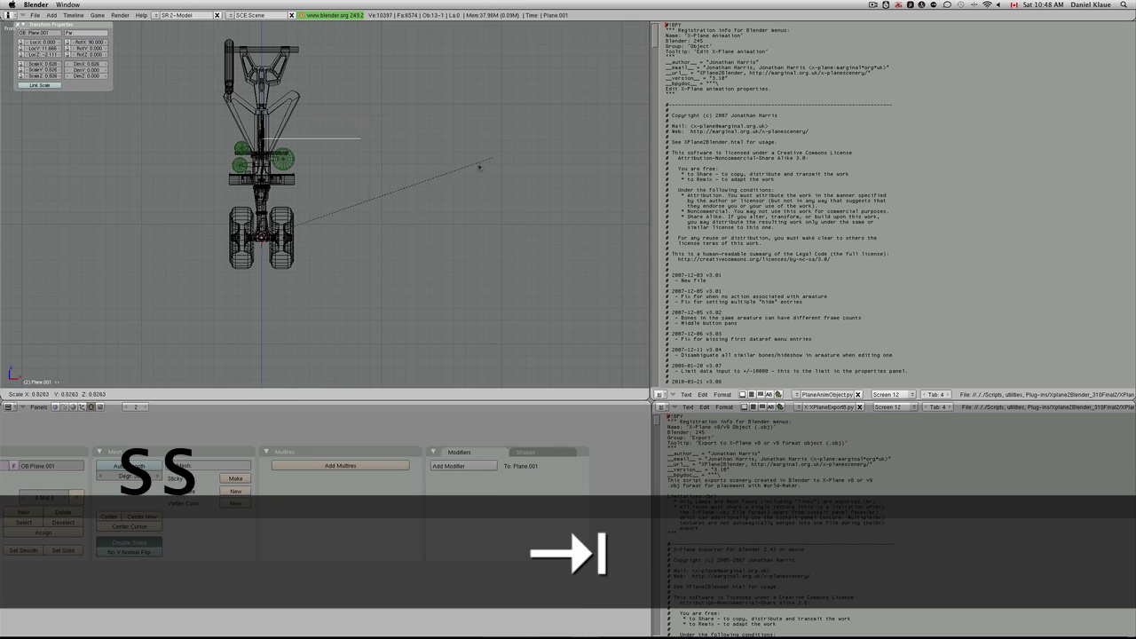
left_click(288, 223, "ctrl")
scroll(275, 226, "up", 7)
key("Tab")
key("Tab")
key("g")
left_click(345, 228)
Add a Mirror modifier to the edge object and move the edge up to the top of the tyre's tread.
left_click(445, 467)
left_click(439, 313)
key("Tab")
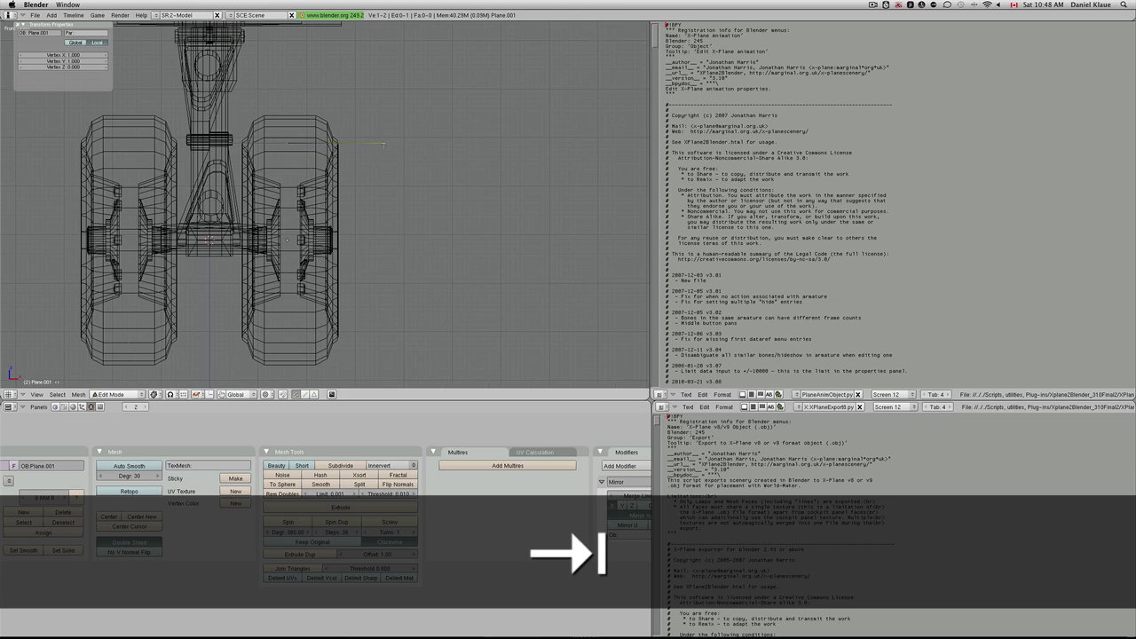
key("a")
key("g")
left_click(310, 128)
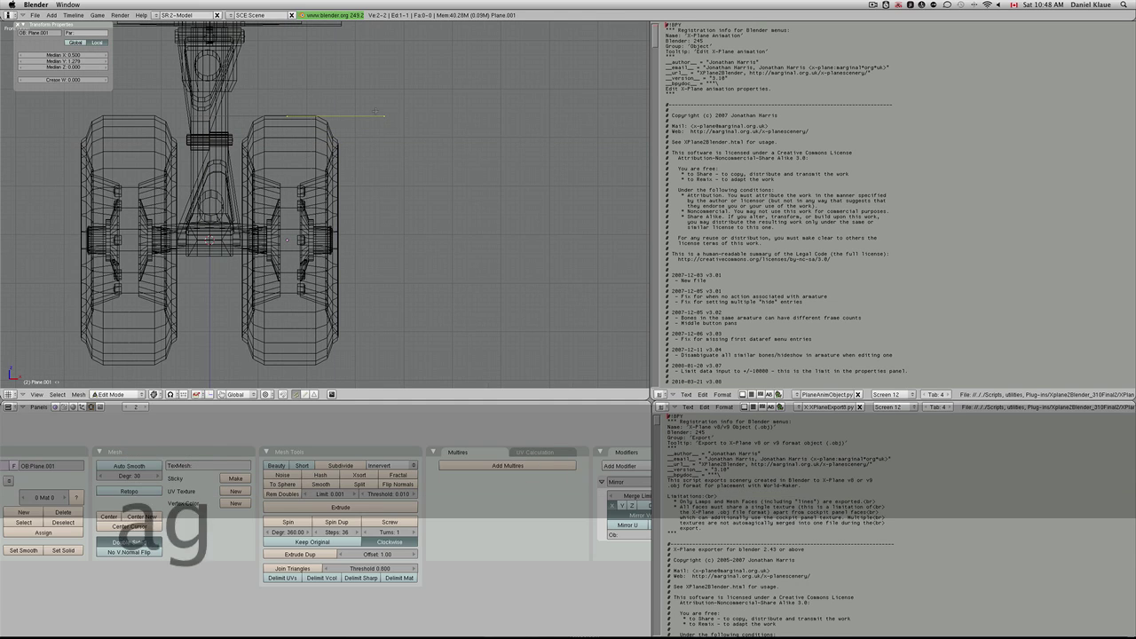
Move the edge's outer vertex along X to the outer end of the flat tread.
right_click(395, 121)
key("g")
key("x")
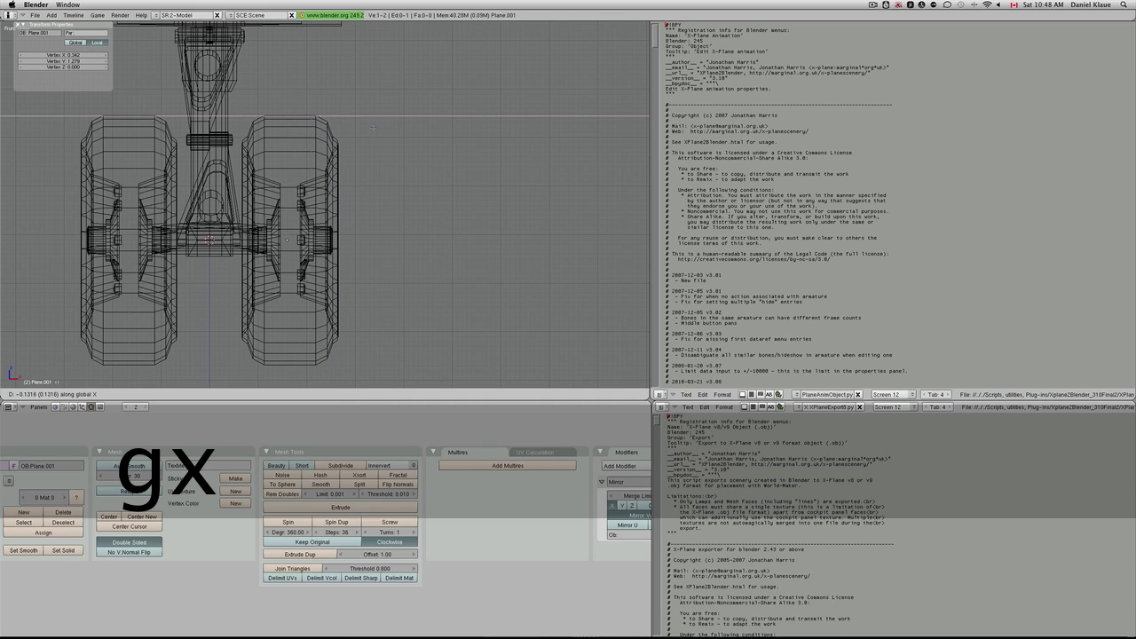
left_click(370, 131)
scroll(324, 130, "up", 7)
Trace the half profile from the tread around the sidewall and rim to the hub with connected vertices.
left_click(334, 102, "ctrl")
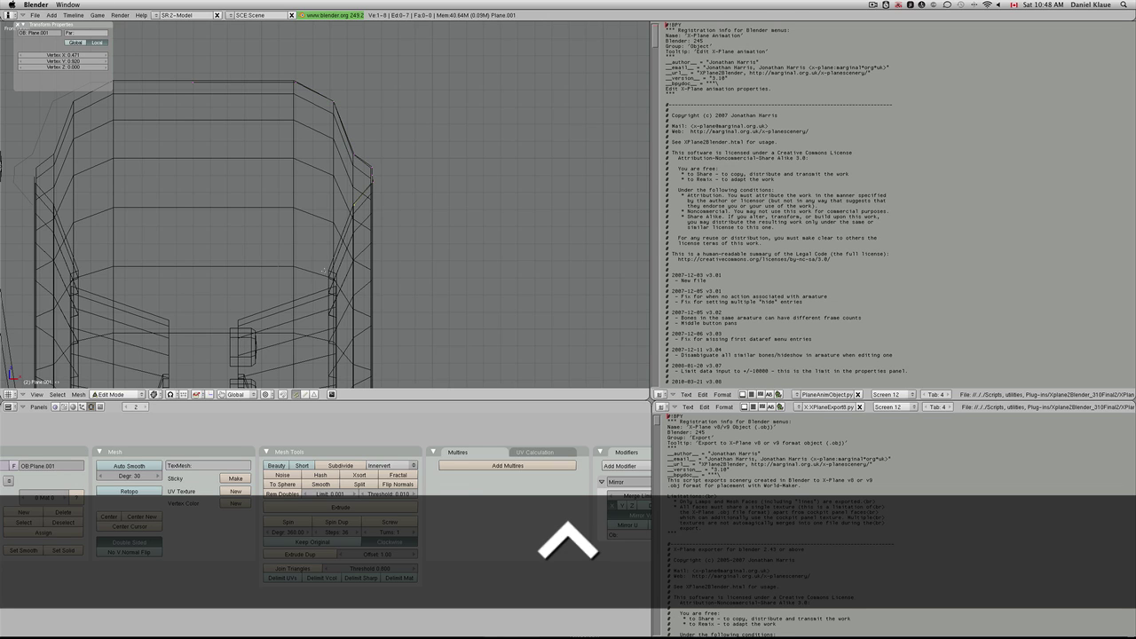
left_click(332, 273, "ctrl")
left_click(334, 279, "ctrl")
middle_click_drag(241, 378, 243, 191, "shift")
left_click(245, 193, "ctrl")
left_click(271, 257, "ctrl")
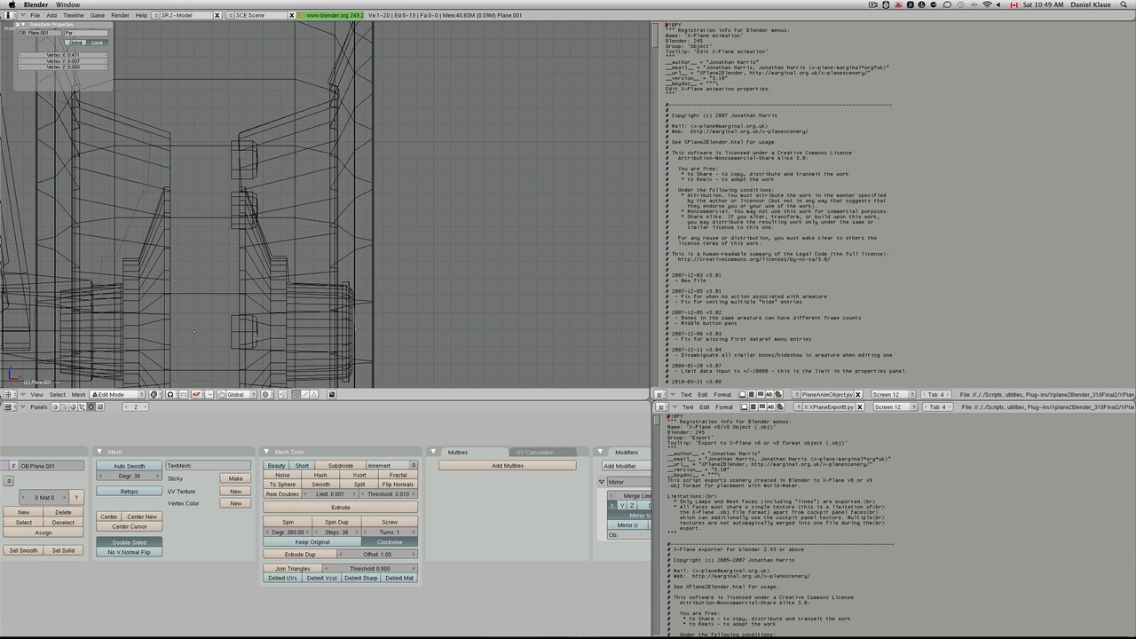
key("Tab")
Spin the whole profile 360 degrees in 36 steps around the axle in side view and remove the doubled vertices.
scroll(355, 246, "down", 3)
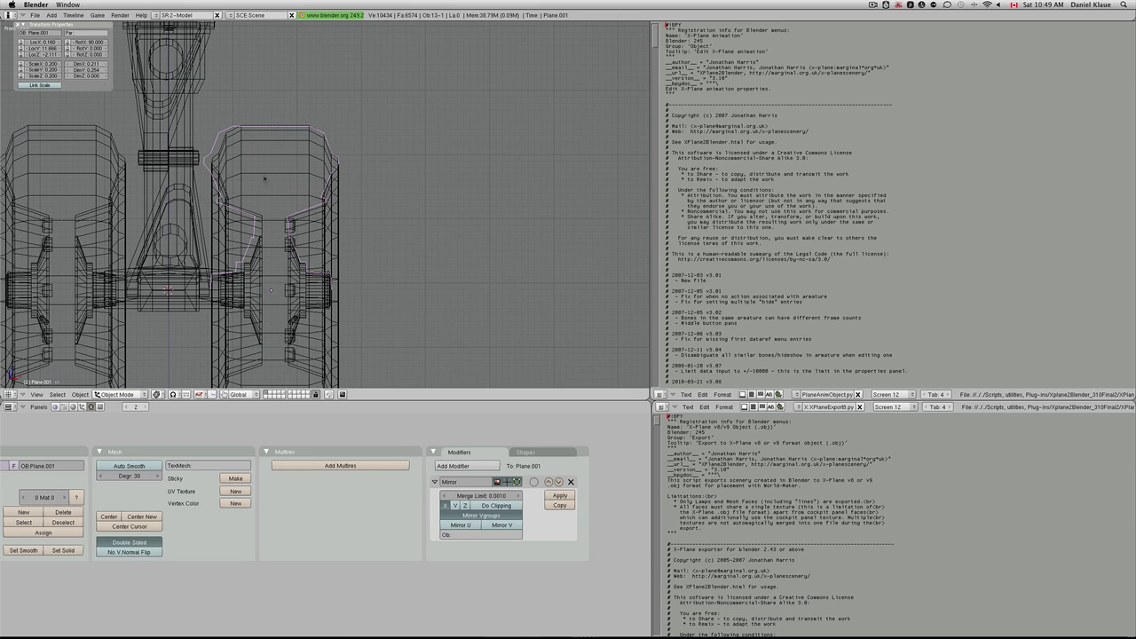
scroll(343, 237, "down", 1)
key("KP_3")
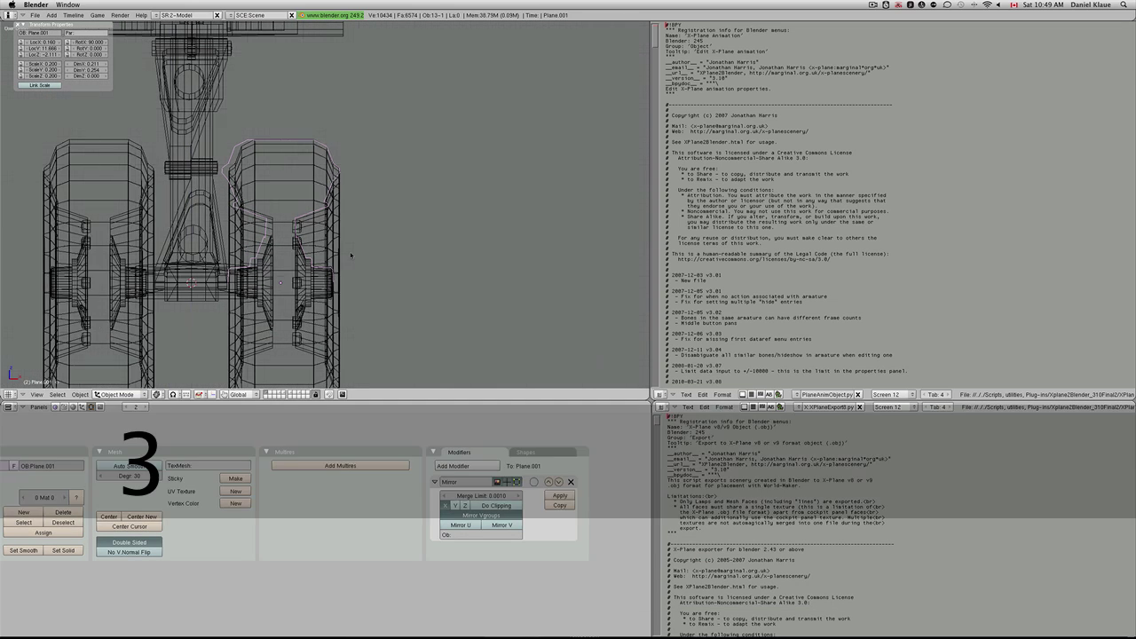
key("Tab")
key("a")
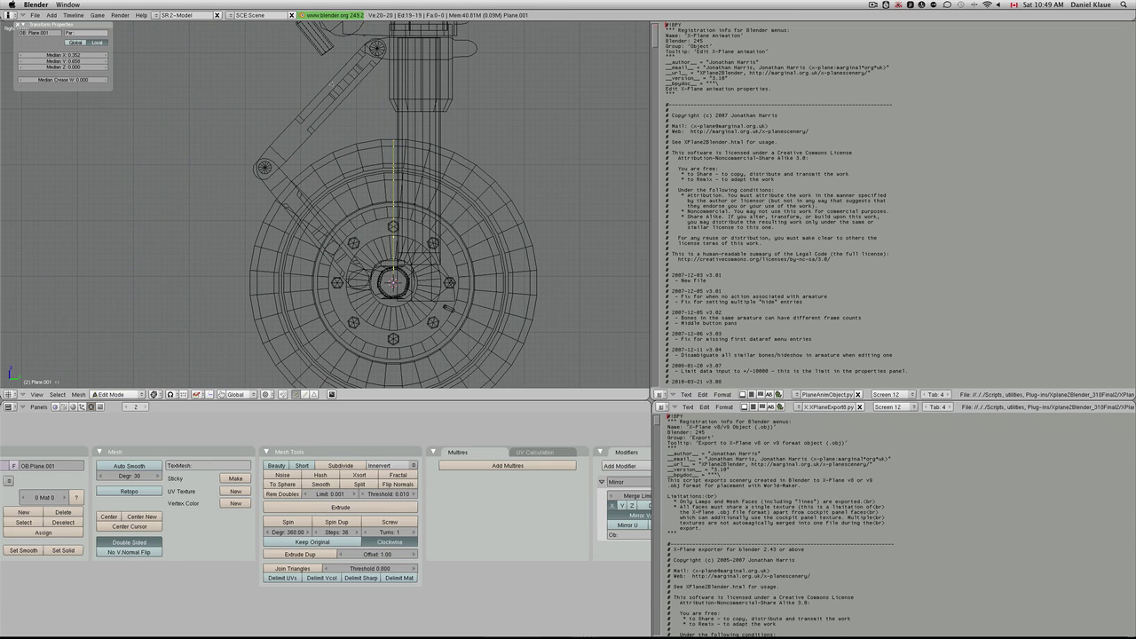
scroll(333, 204, "down", 3)
scroll(333, 204, "up", 2)
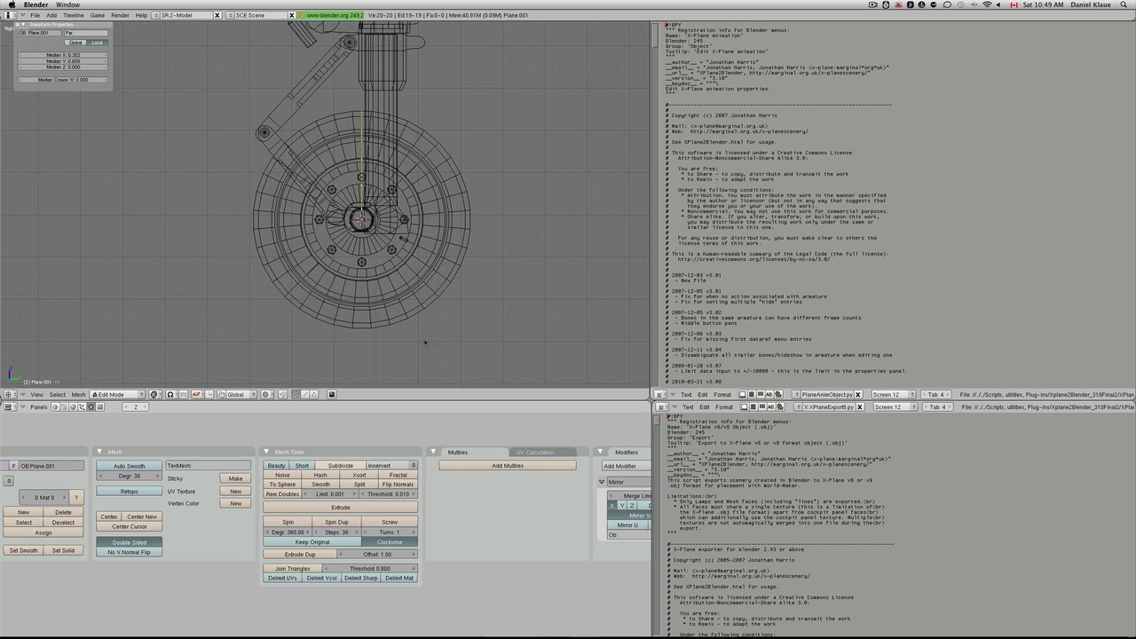
left_click(287, 522)
left_click(362, 222)
scroll(355, 221, "up", 1)
key("w")
left_click(354, 221)
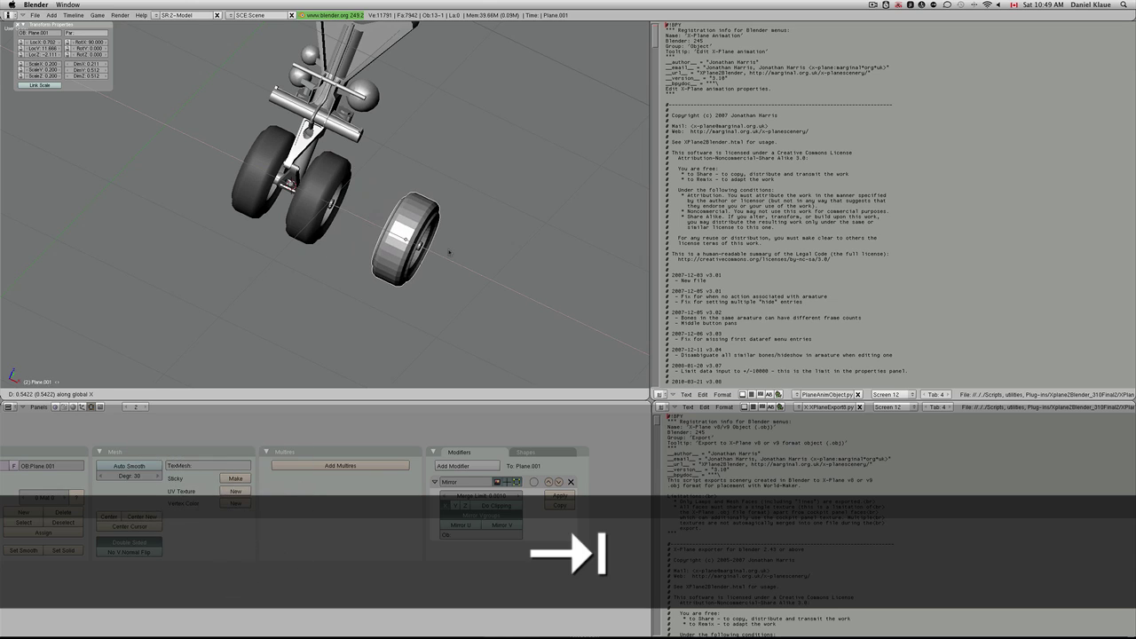
Place the spun wheel clear of the landing gear at X 1.160 and set its shading to smooth.
key("super+z")
key("super+z")
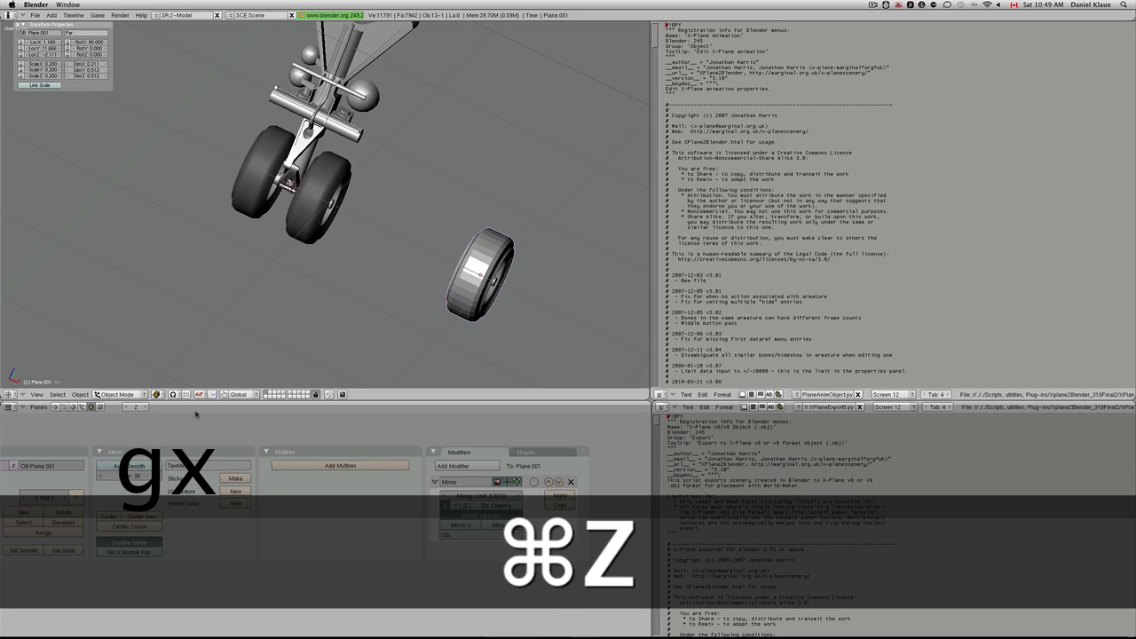
left_click(33, 555)
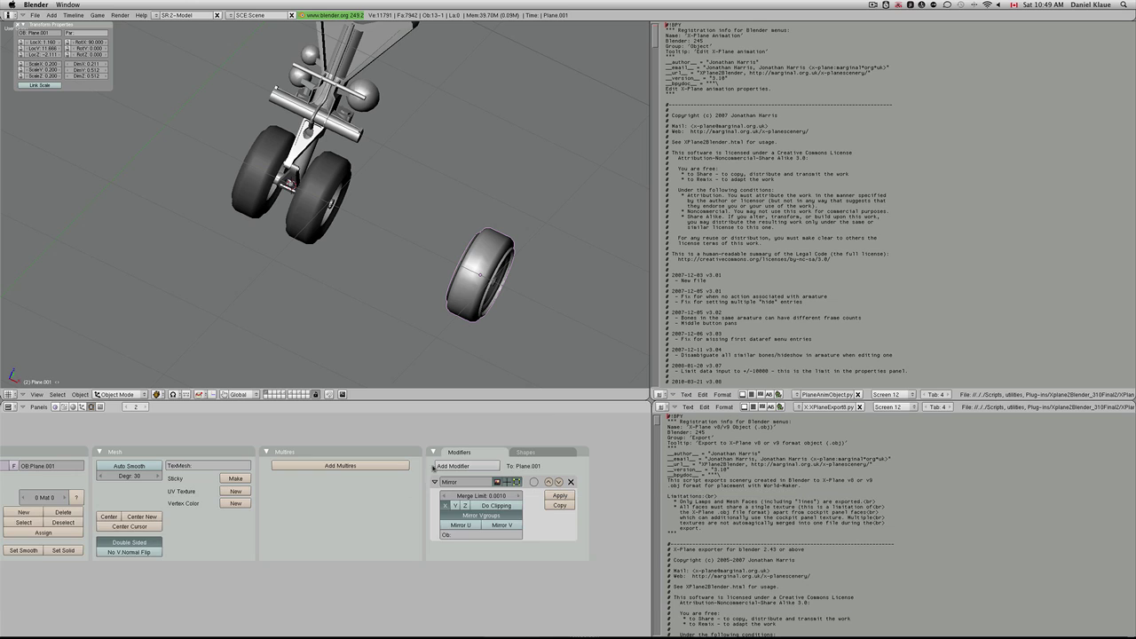
Add an EdgeSplit modifier to the new wheel and apply its Mirror modifier.
left_click(471, 462)
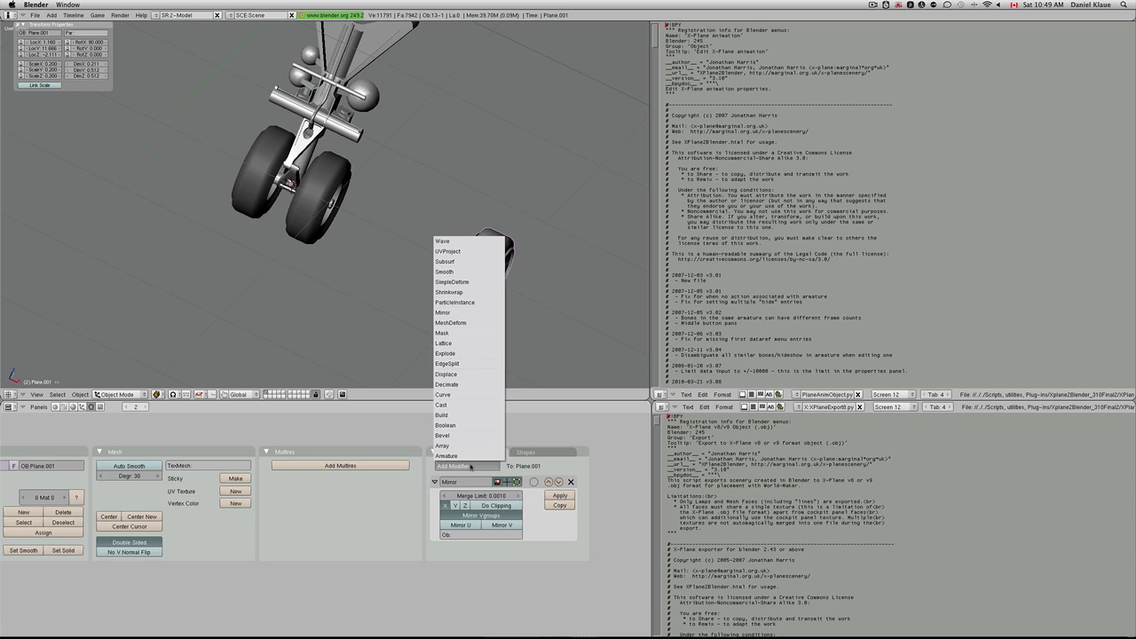
left_click(484, 363)
middle_click_drag(550, 310, 444, 342)
scroll(443, 341, "up", 4)
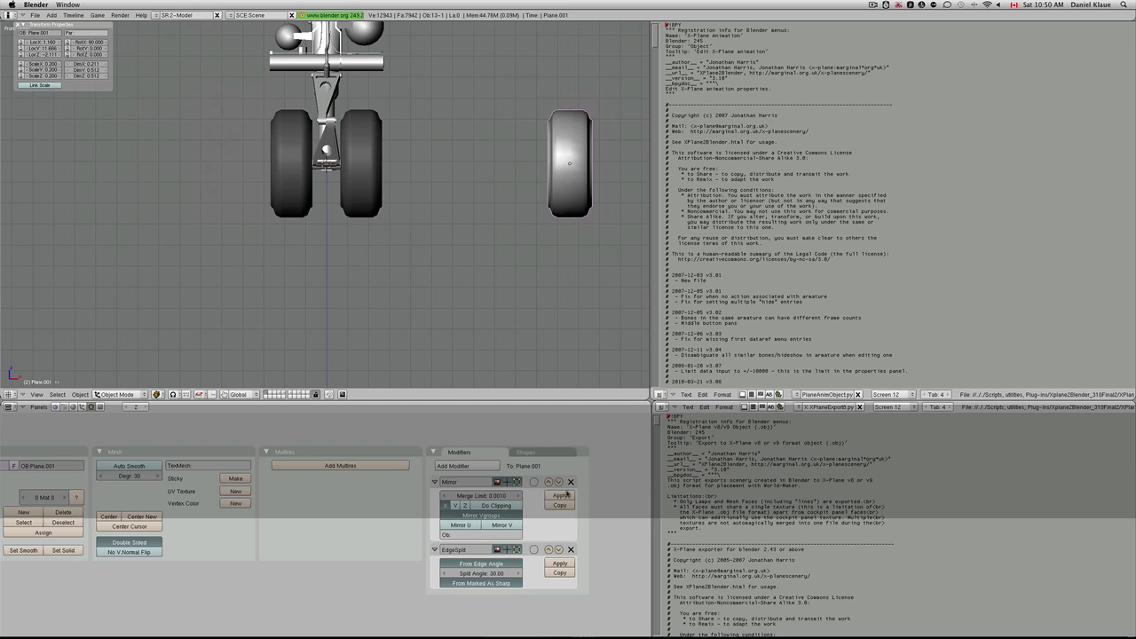
left_click(566, 494)
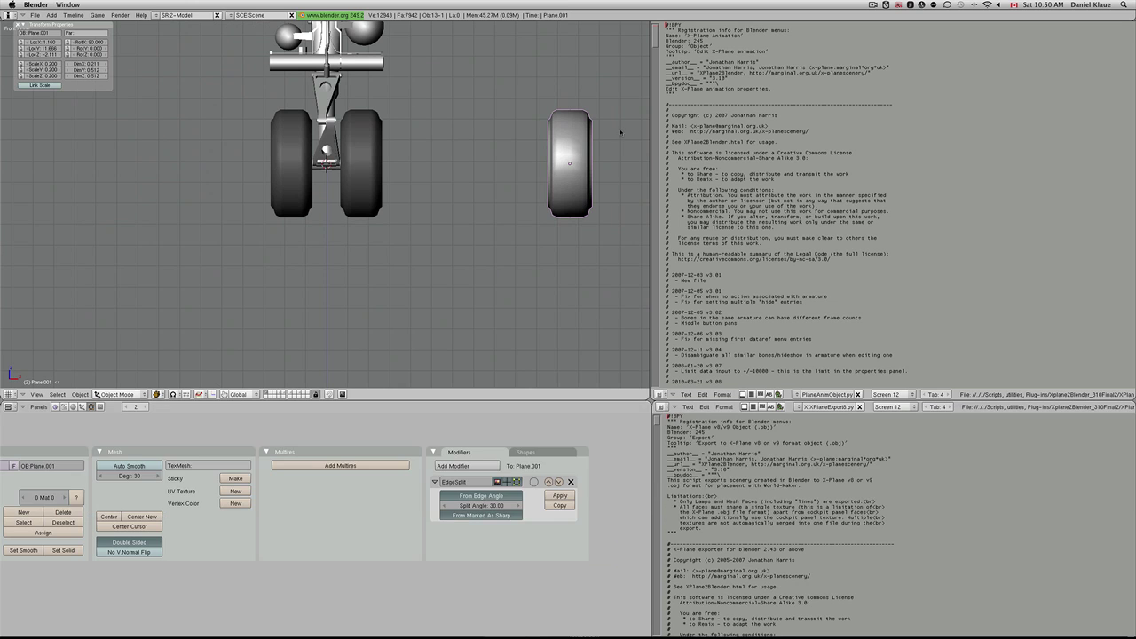
Move the wheel object back along X to 0.160 and offset its mesh about 0.22 along X in edit mode.
key("g")
middle_click(560, 144)
left_click(400, 177, "ctrl")
key("Tab")
scroll(397, 180, "up", 4)
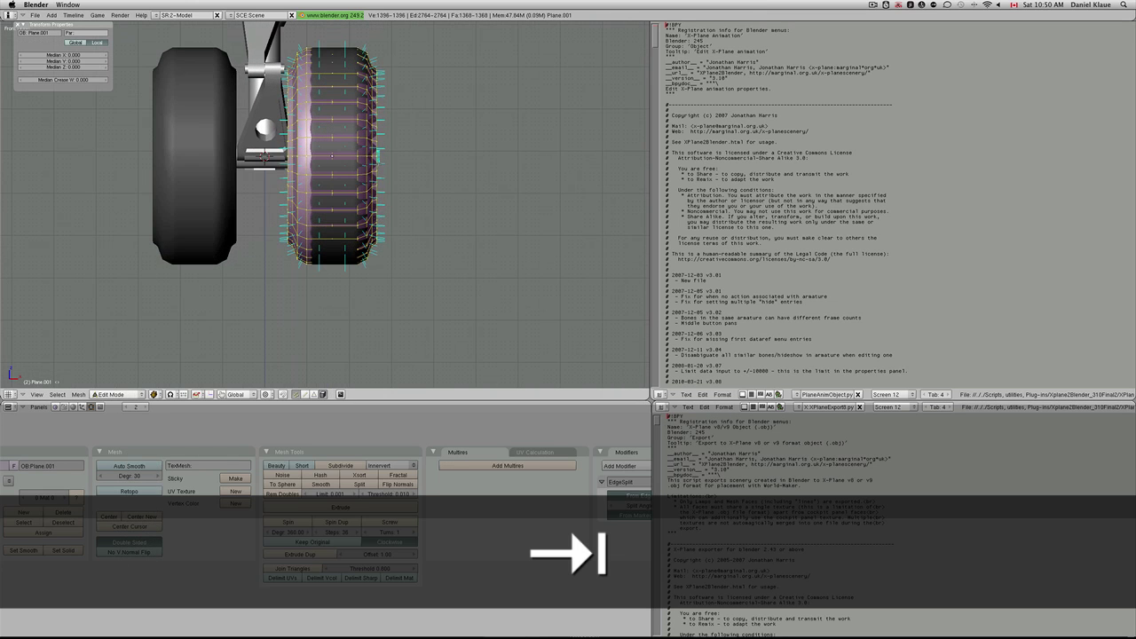
key("g")
key("x")
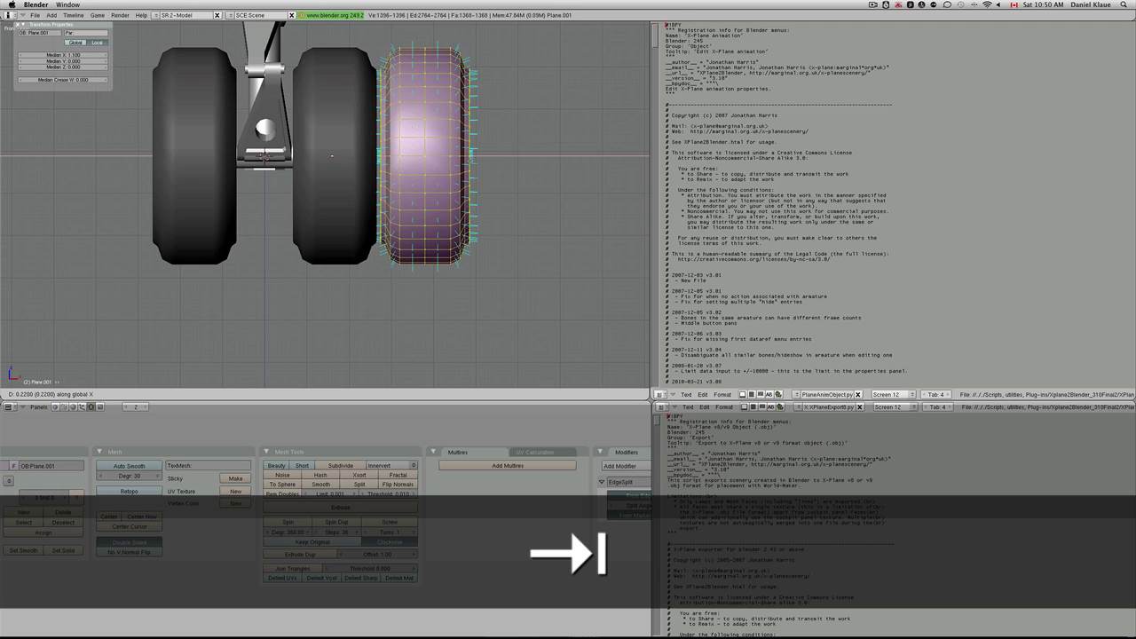
Add a new Mirror modifier to the wheel and shift its mesh along X in edit mode.
left_click(466, 465)
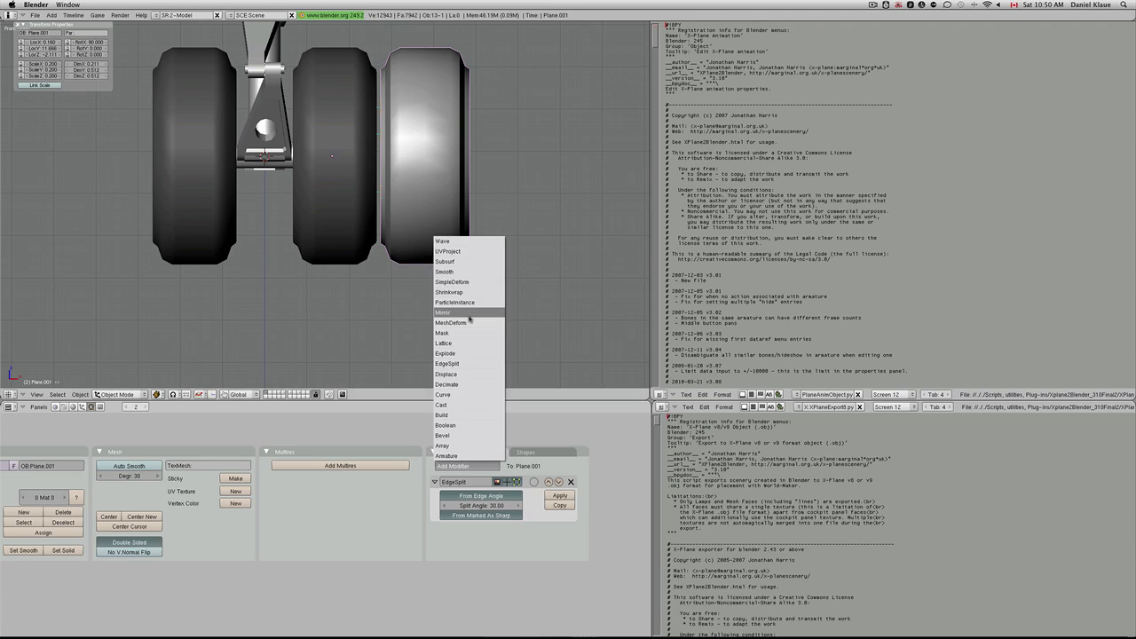
left_click(469, 313)
key("Tab")
key("Tab")
key("Tab")
key("g")
key("x")
left_click(489, 187)
Move the wheel object along X to 0.000 so its origin sits on the landing gear's centreline.
key("Tab")
key("g")
key("z")
key("x")
left_click(443, 195)
Shift the wheel's mesh along X in edit mode to line the mirrored pair up with the existing tyres.
key("Tab")
key("g")
key("x")
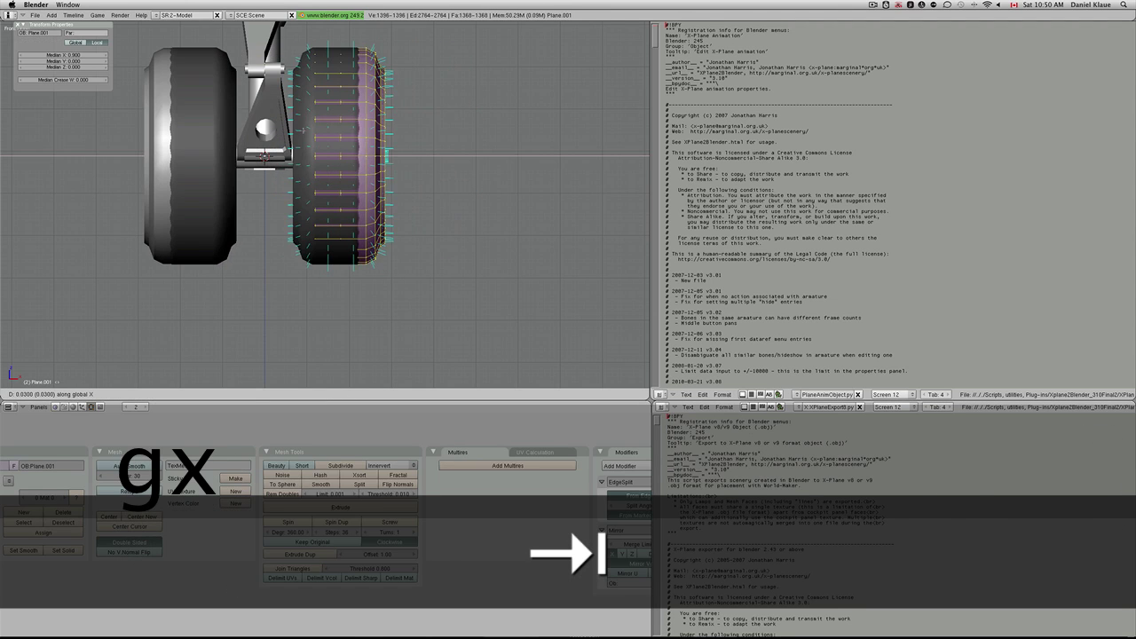
left_click(338, 194)
key("Tab")
Delete the spun and mirrored wheel object.
scroll(337, 195, "down", 4)
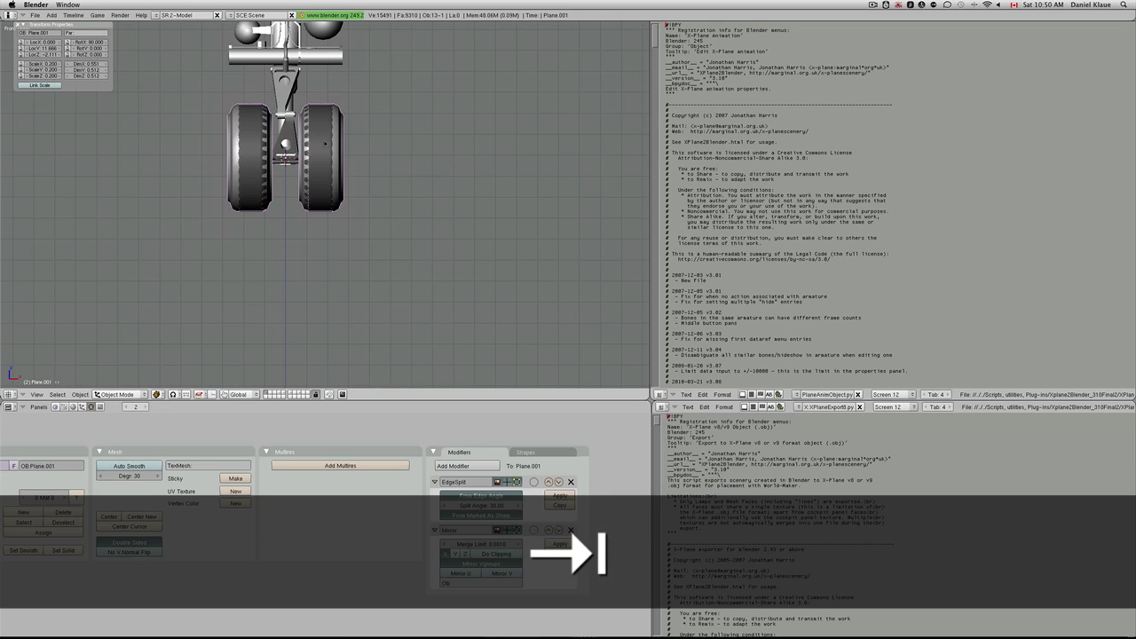
middle_click_drag(338, 194, 300, 200)
scroll(300, 201, "up", 3)
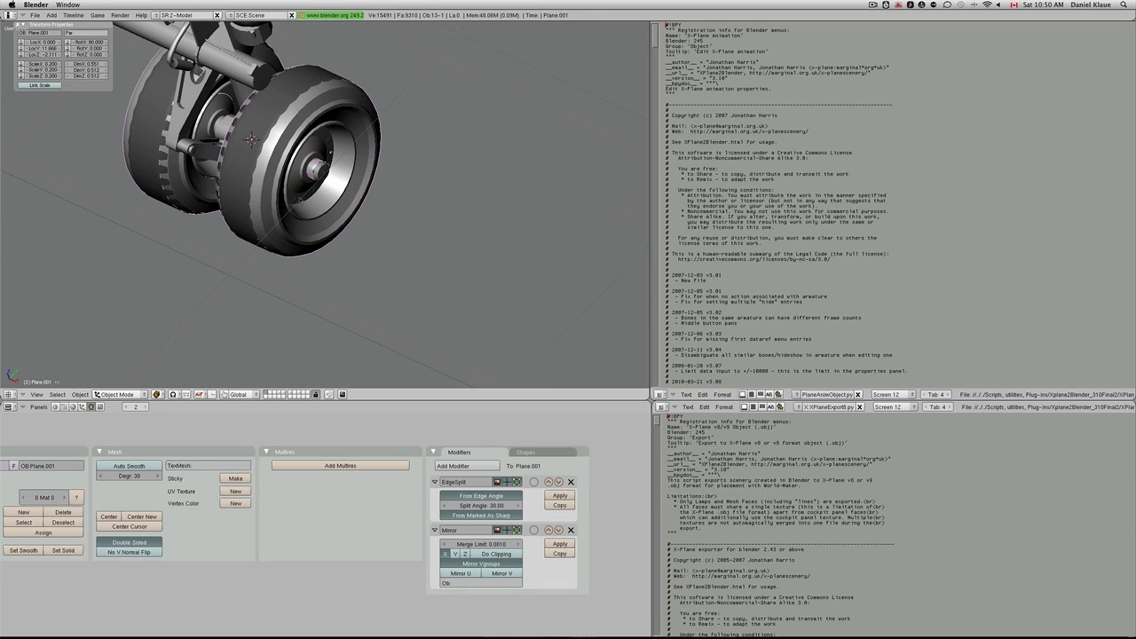
key("x")
left_click(282, 200)
Select the original front wheels and show the whole landing gear in wireframe side view.
right_click(279, 229)
key("KP_3")
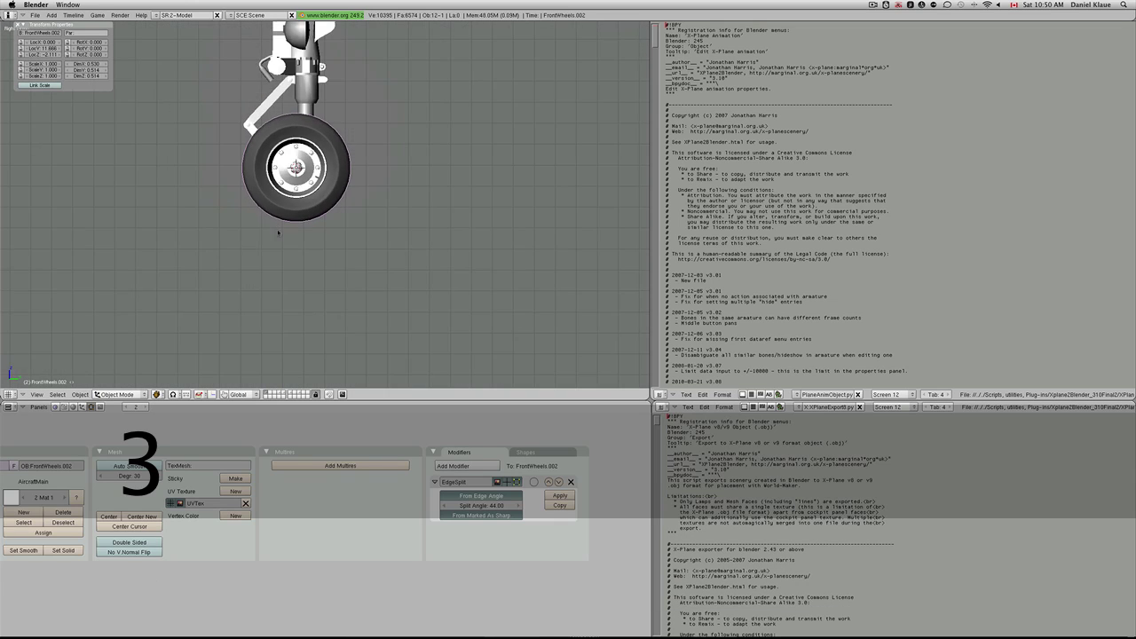
key("z")
scroll(278, 263, "down", 5)
scroll(286, 143, "up", 3)
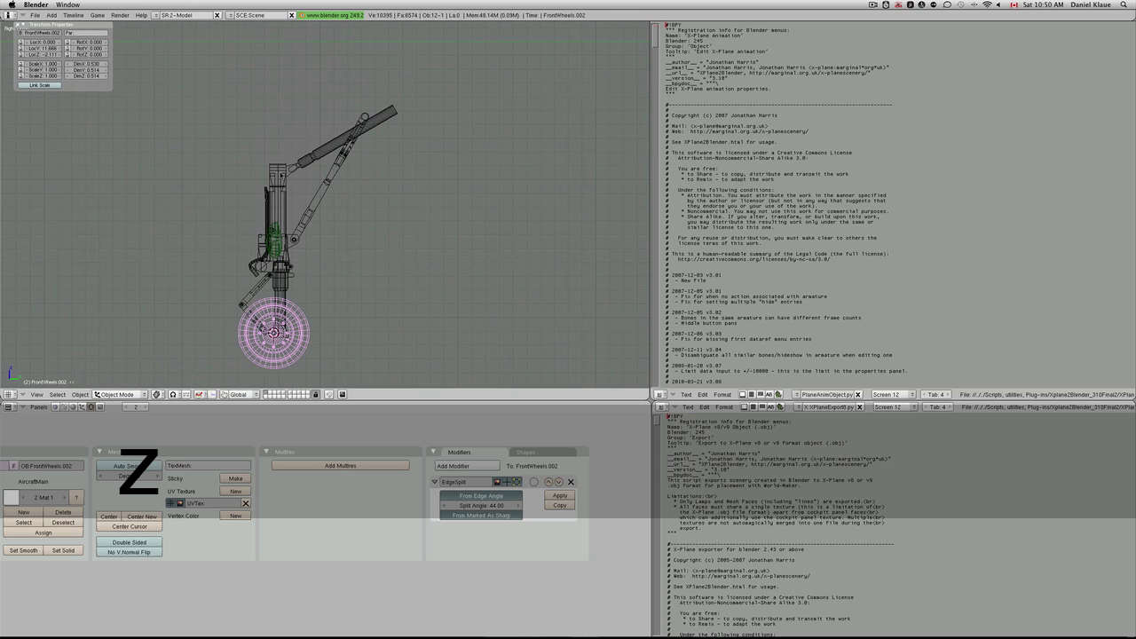
Select the upper front landing gear leg and snap the 3D cursor to its origin.
right_click(281, 177)
scroll(279, 191, "down", 2)
scroll(257, 177, "down", 1)
scroll(275, 209, "up", 3)
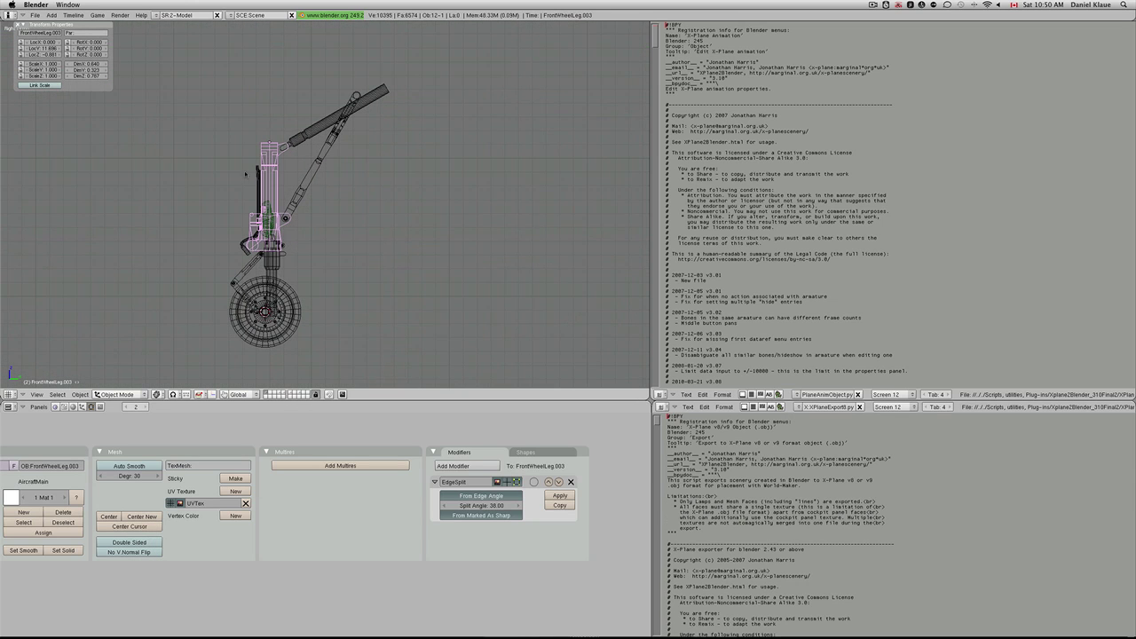
key("shift+s")
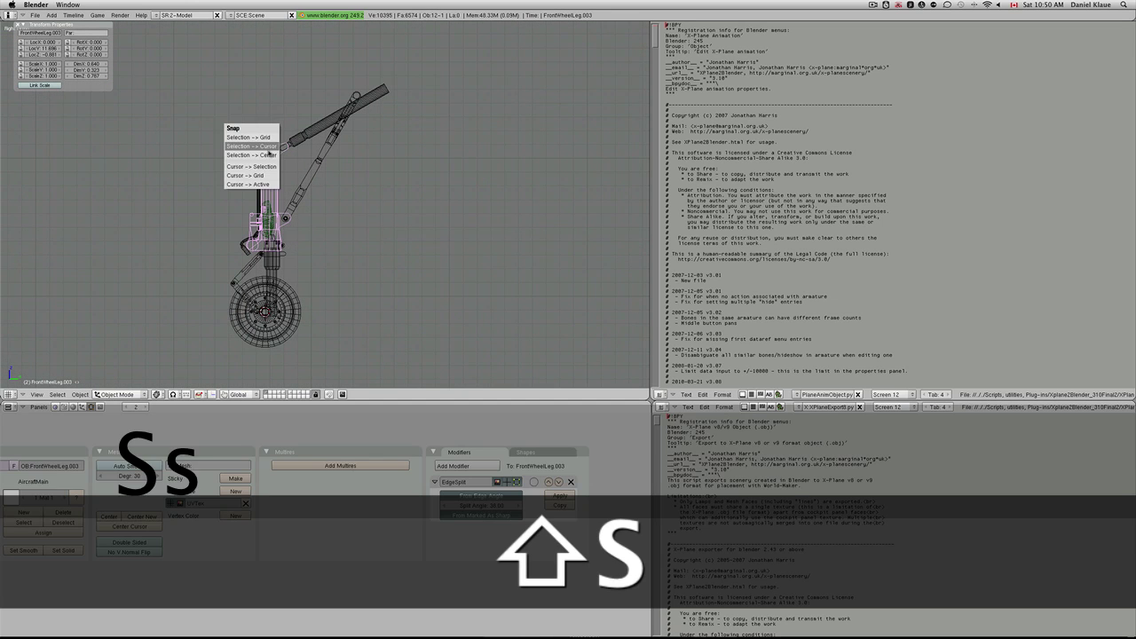
left_click(272, 165)
Select all landing gear parts and try rotating them about the 3D cursor in side view.
key("a")
key("a")
key("r")
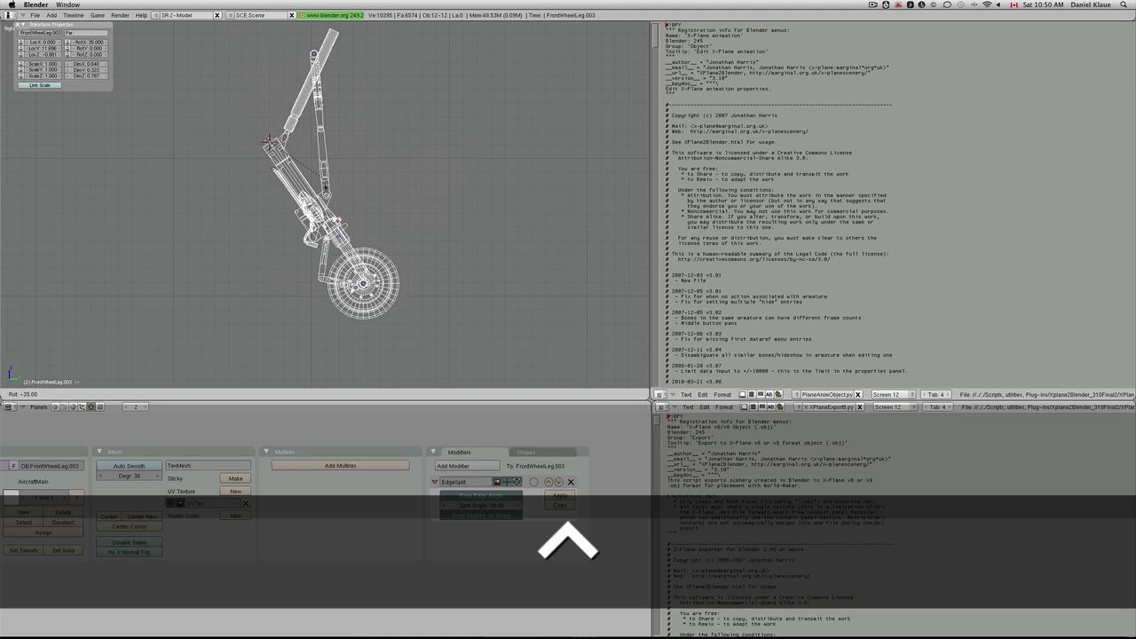
key("Escape")
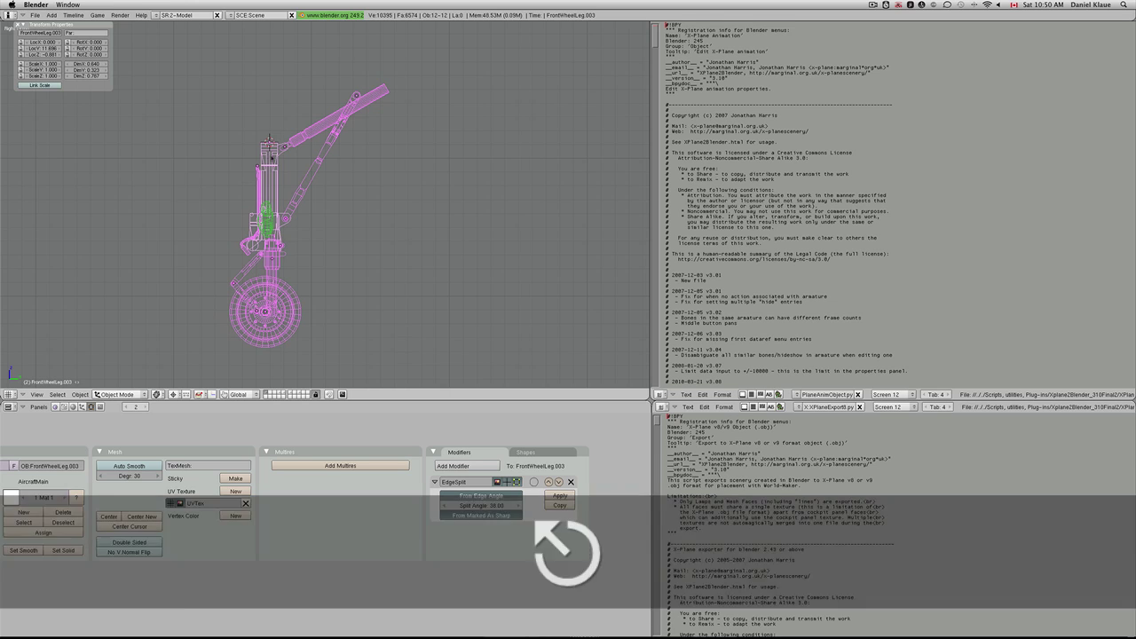
Add an armature at the 3D cursor above the landing gear leg and put it in Pose Mode.
scroll(271, 196, "down", 3)
scroll(266, 227, "up", 1)
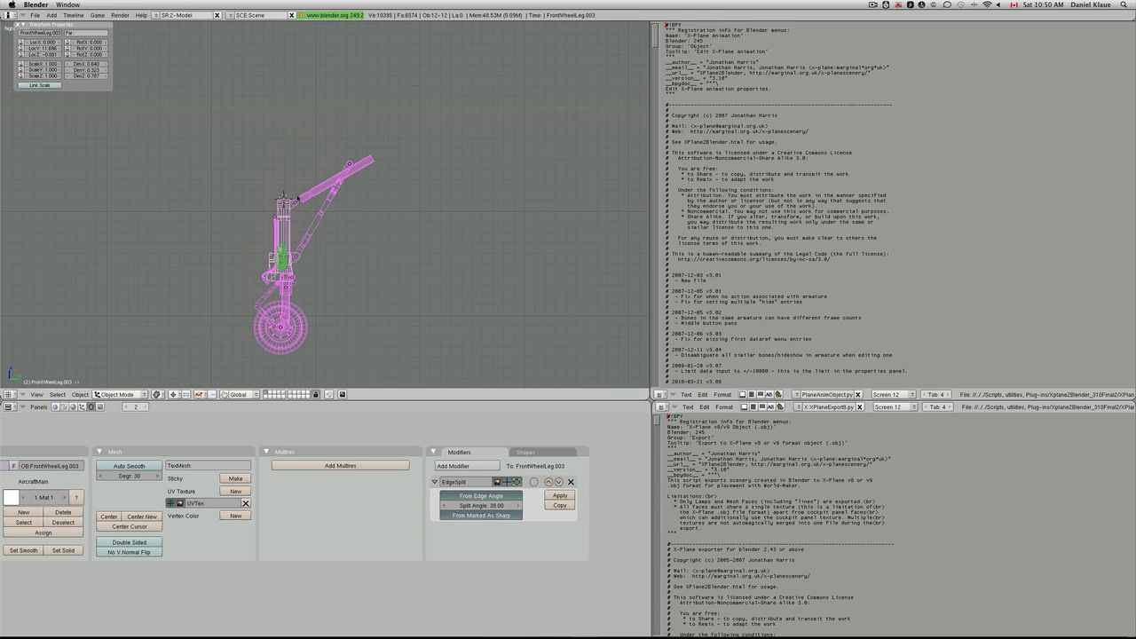
key("space")
left_click(338, 332)
scroll(292, 221, "down", 3)
scroll(286, 151, "up", 3)
key("Tab")
key("ctrl+Tab")
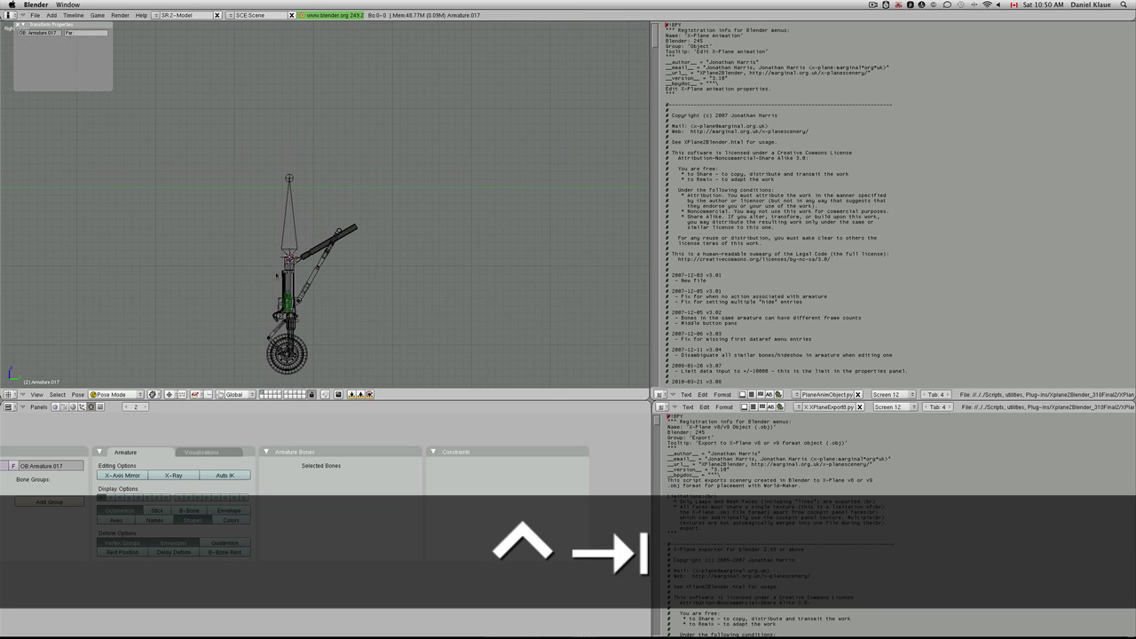
Parent the landing gear parts to the new armature's bone and select that bone.
key("ctrl+p")
left_click(291, 211)
right_click(312, 252)
right_click(298, 227)
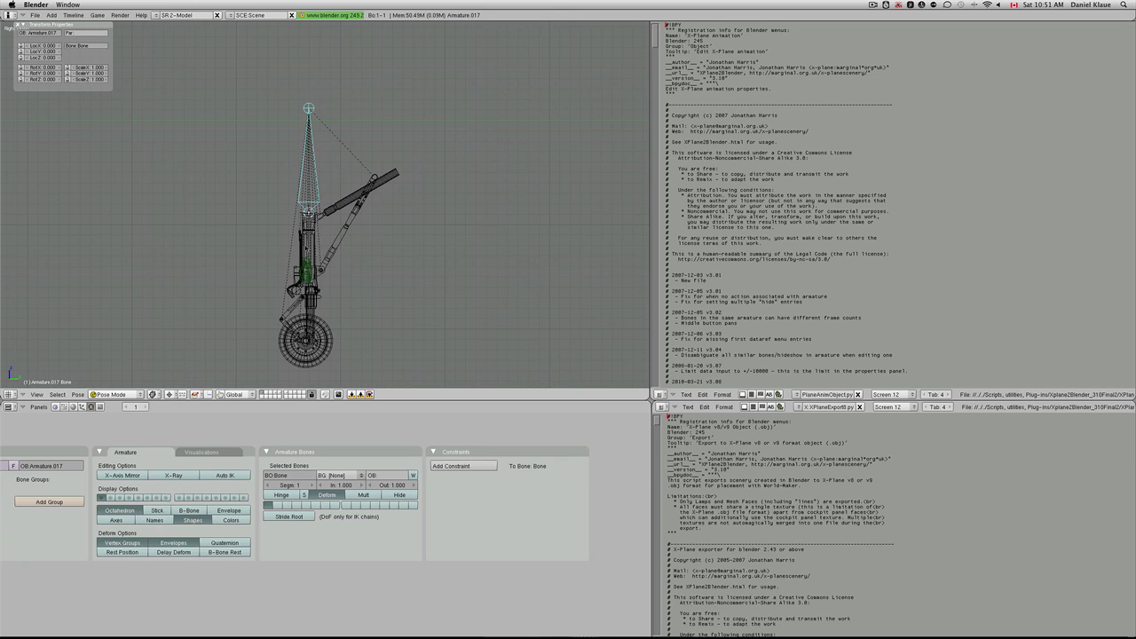
Insert a rotation keyframe on frame 2 for the bone with the landing gear fully extended.
key("Left")
key("Right")
key("Left")
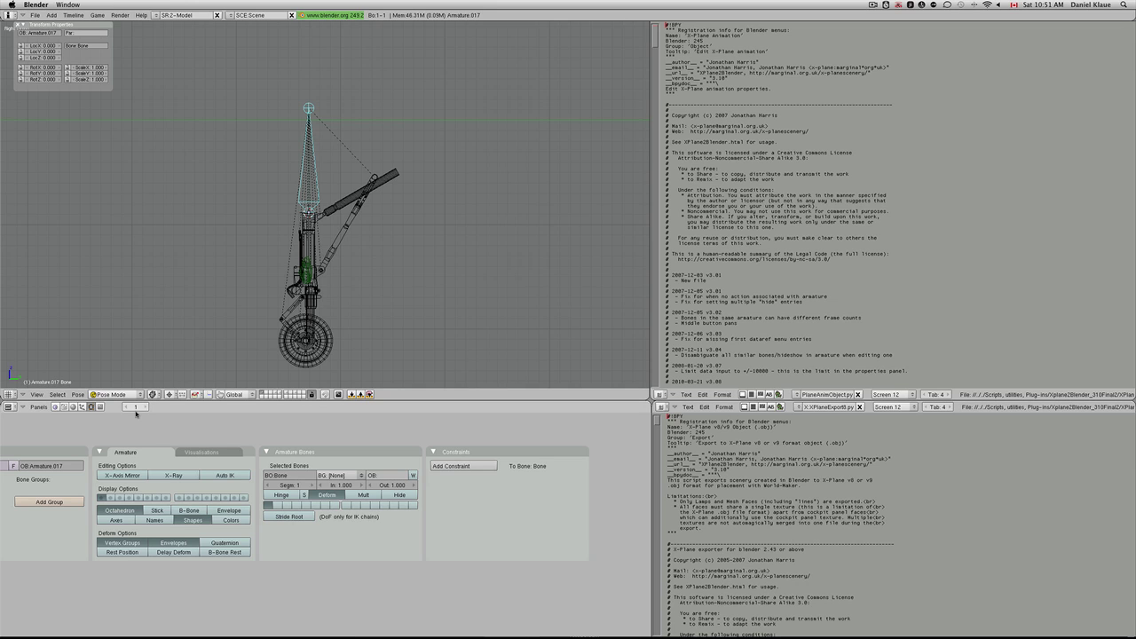
key("Right")
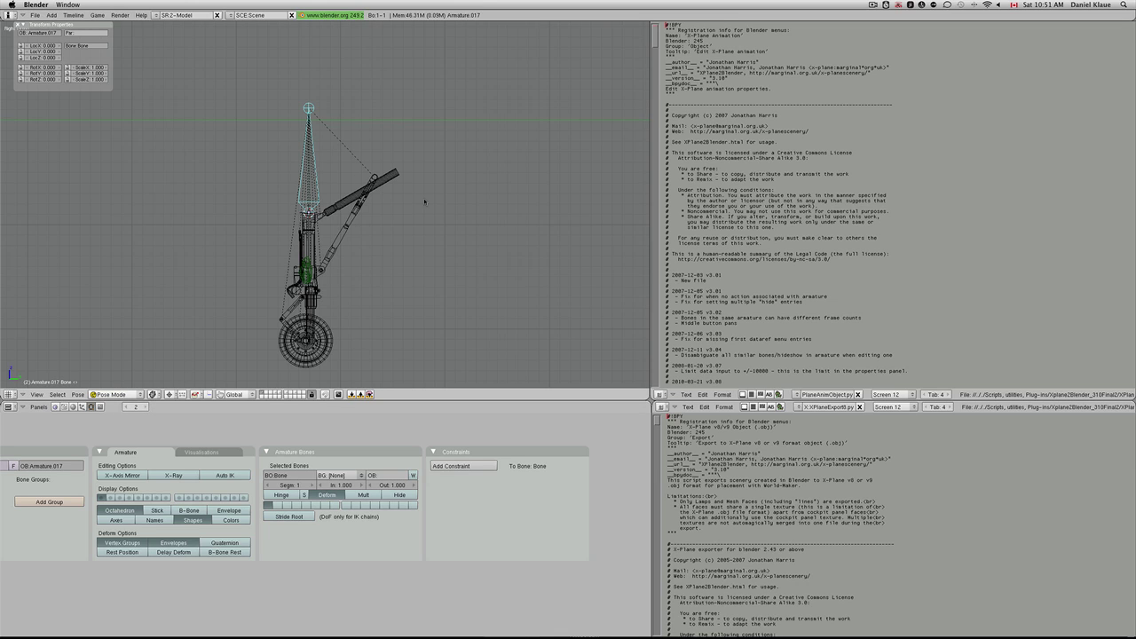
key("i")
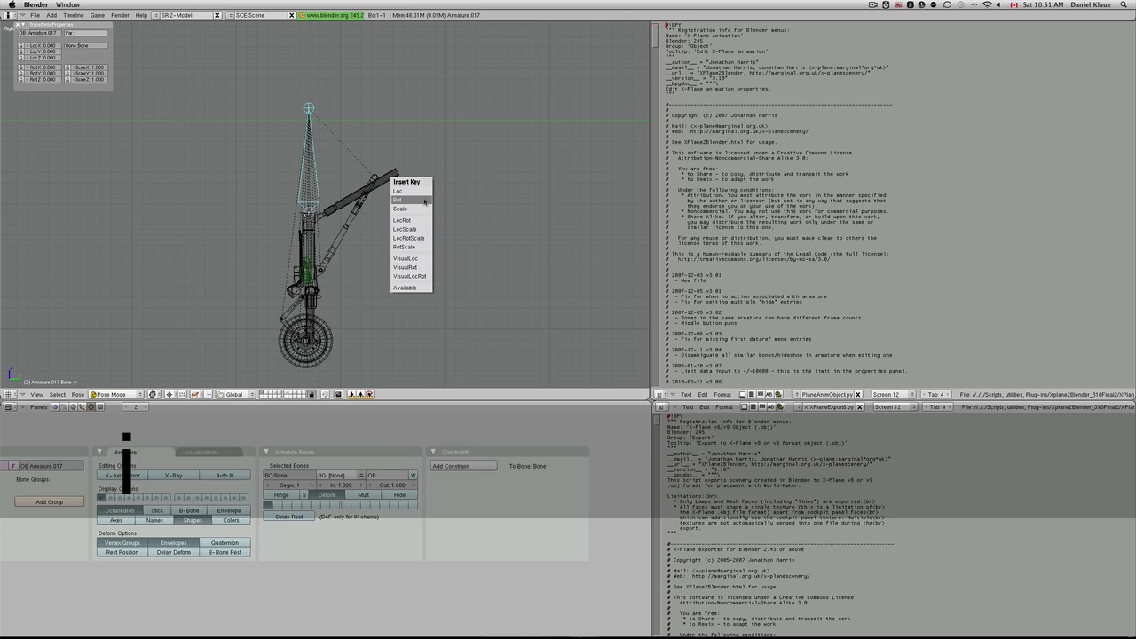
left_click(424, 202)
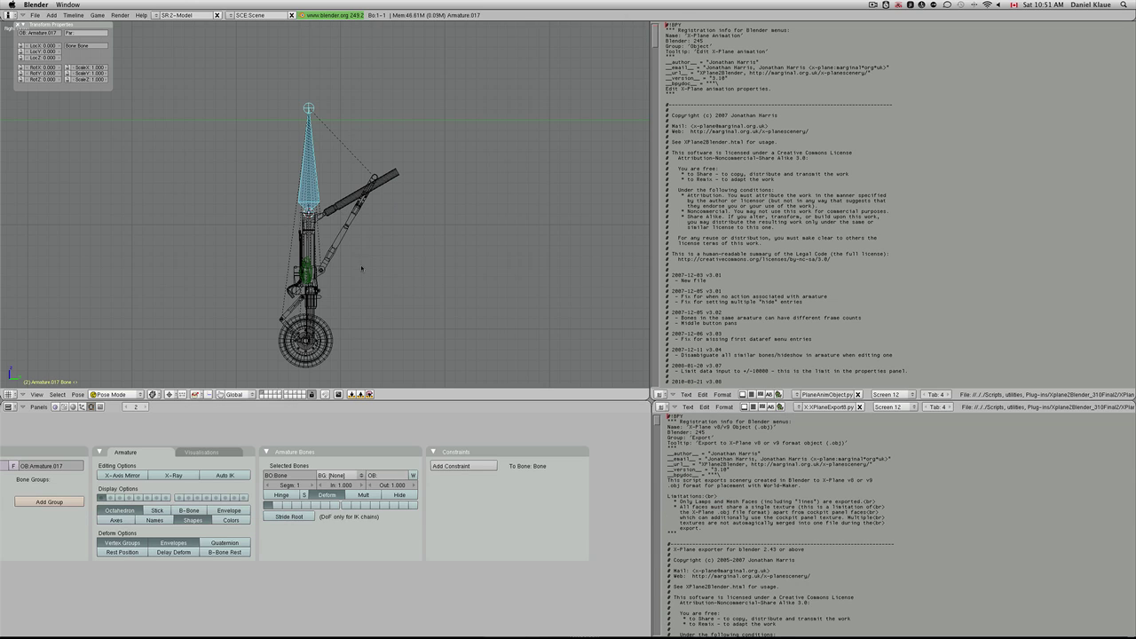
On frame 1, rotate the bone to RotZ 100 to retract the gear and insert a rotation keyframe.
key("Left")
key("r")
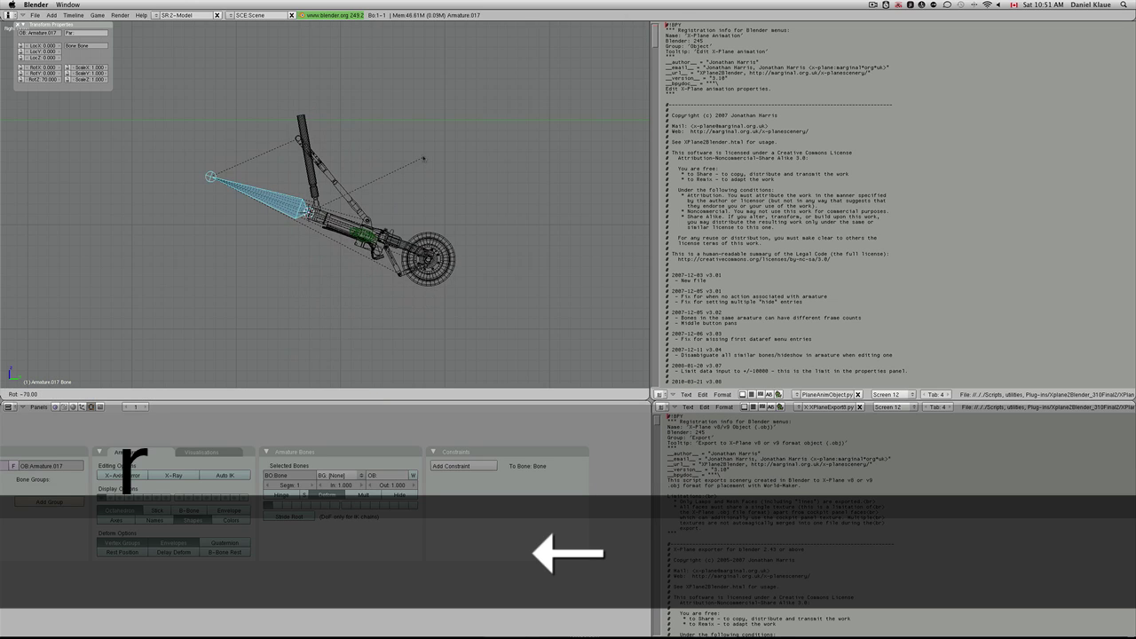
key("ctrl")
left_click(356, 134)
key("i")
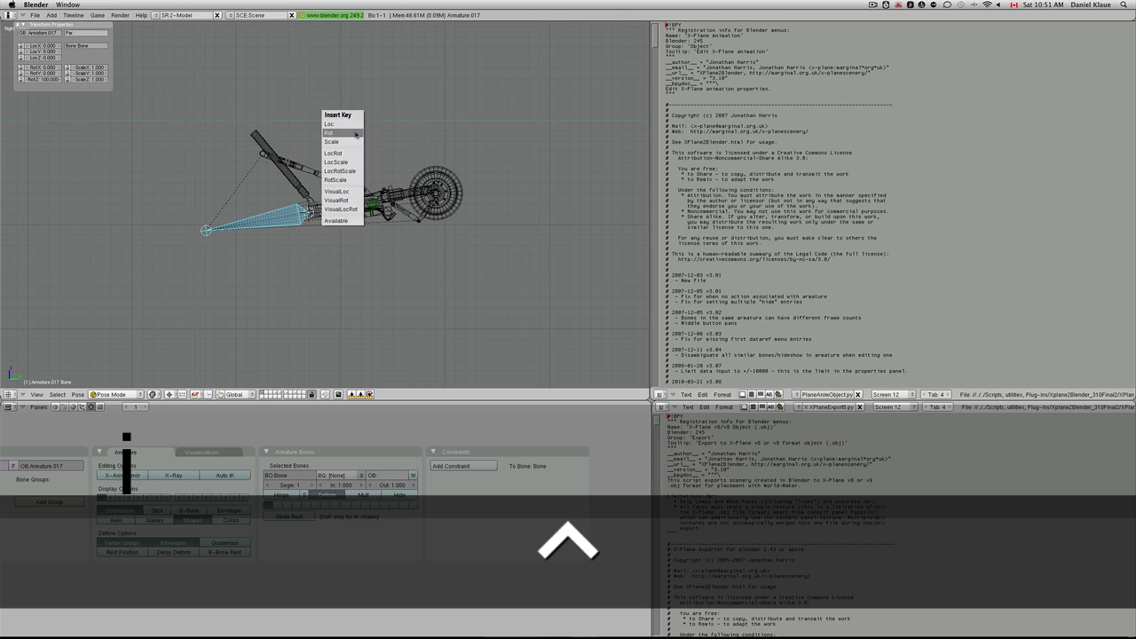
left_click(355, 135)
key("Left")
key("Right")
key("Left")
key("Right")
Select the front wheel damper and assign its parent bone the dataref sim/flightmodel2/gear/deploy_ratio.
right_click(345, 207)
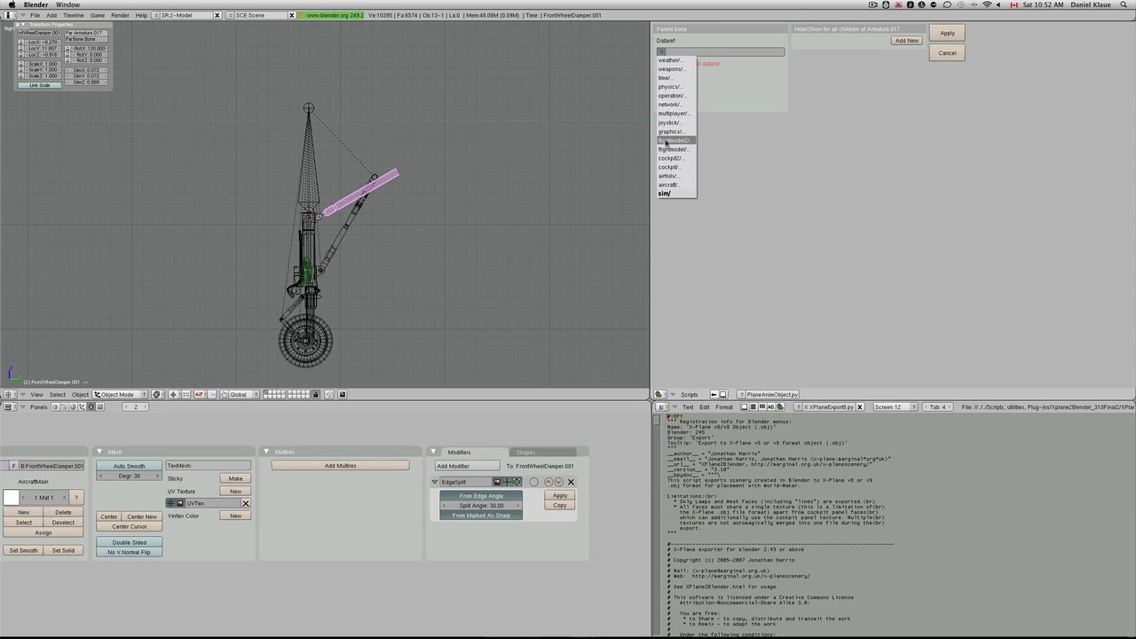
left_click(667, 141)
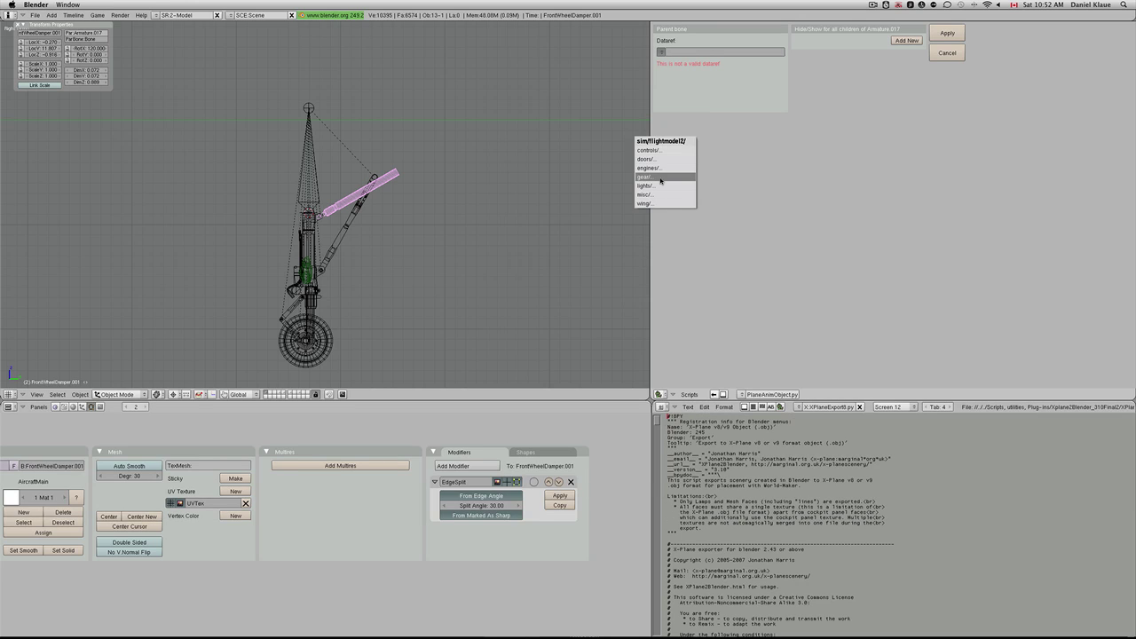
left_click(660, 179)
left_click(662, 187)
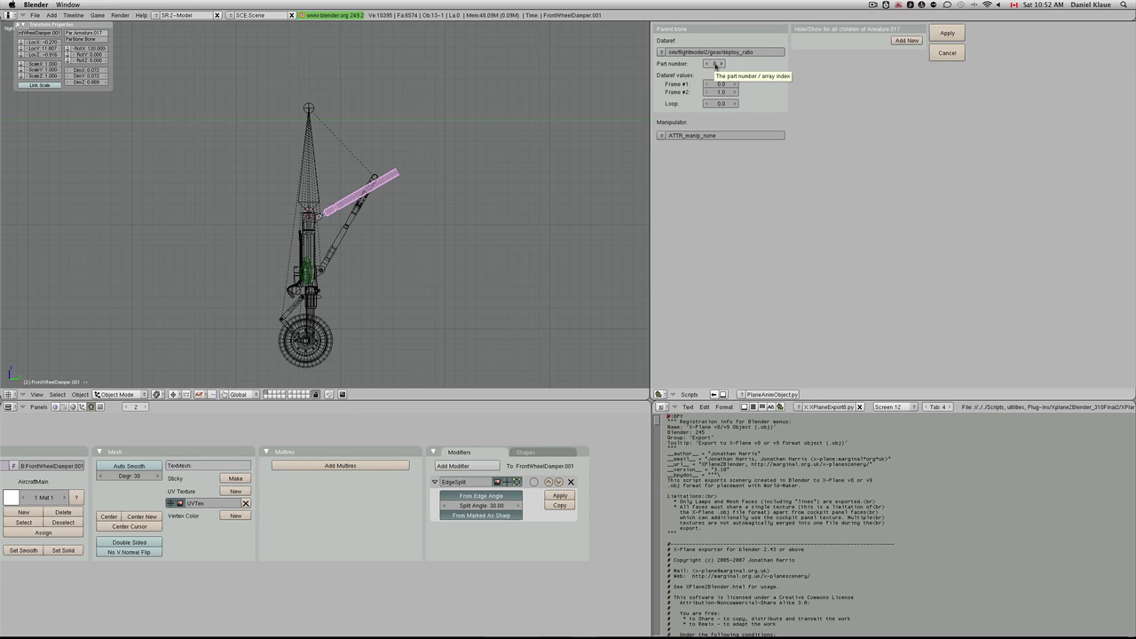
Switch to Plane Maker and look up the front gear's part number in the ERJ 140 aircraft.
key("super+Tab")
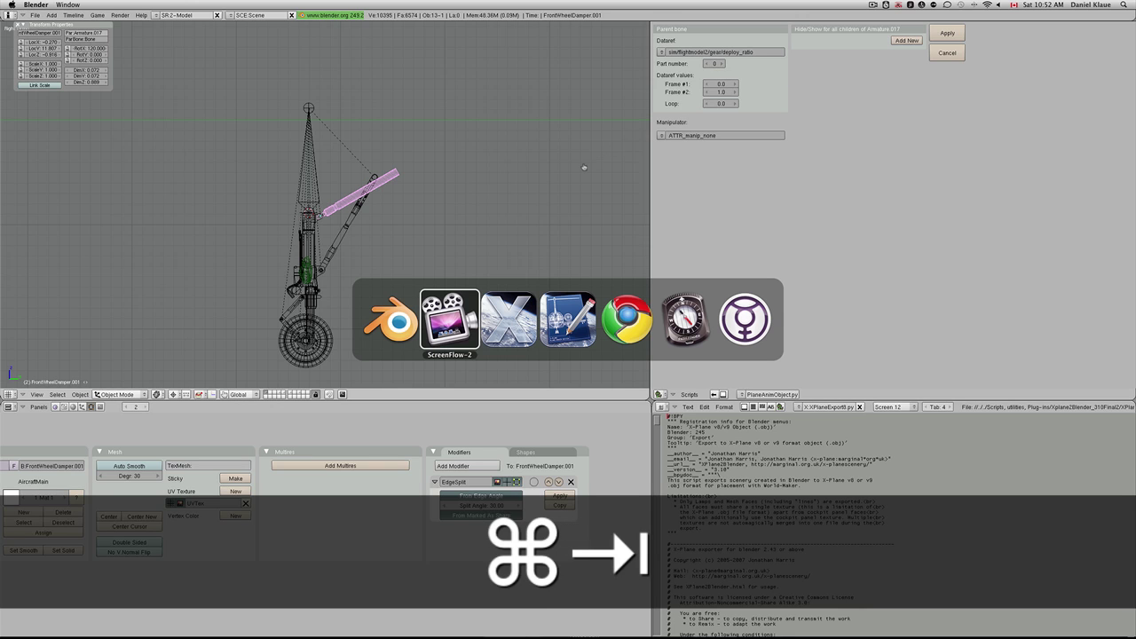
key("super+Tab")
key("super+Tab")
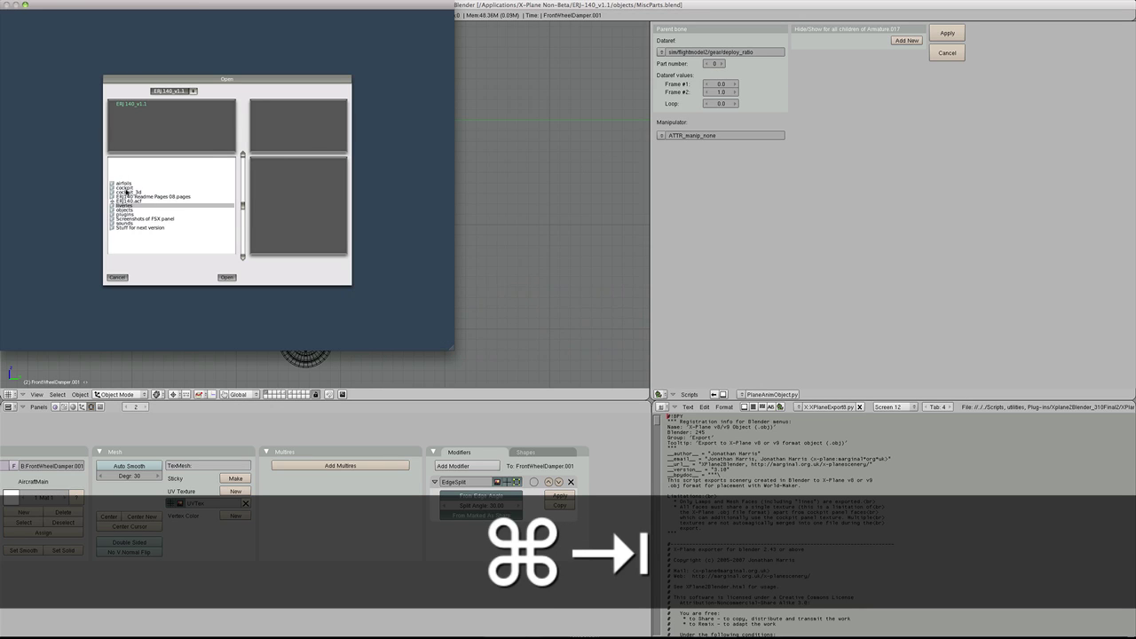
left_click(75, 106)
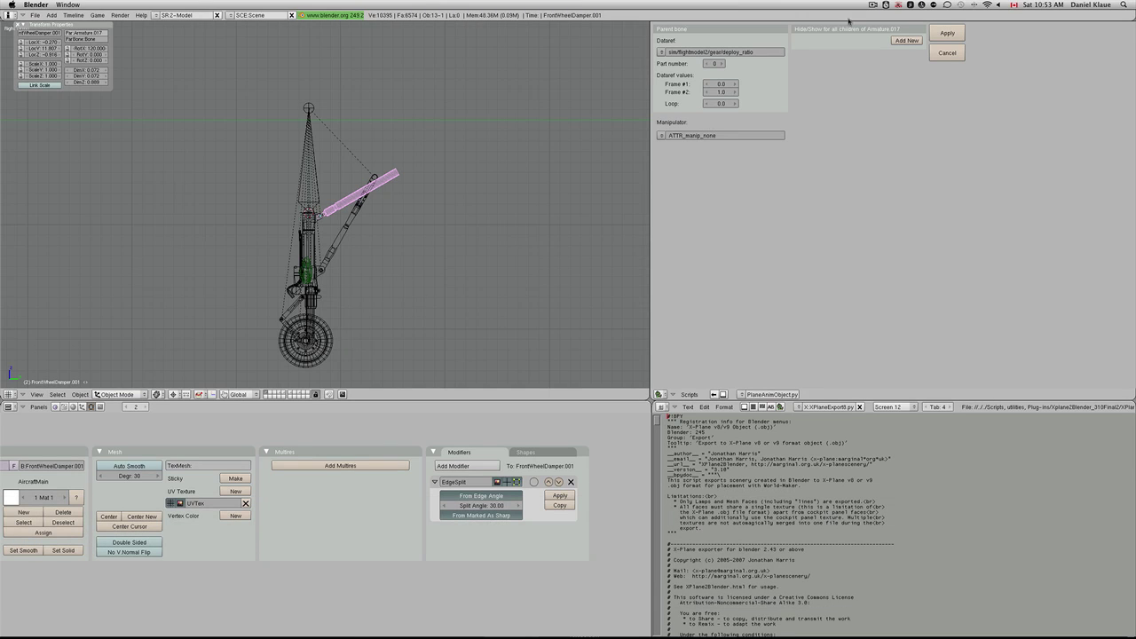
Apply the deploy_ratio dataref settings to the parent bone and run the animation script again.
left_click(947, 33)
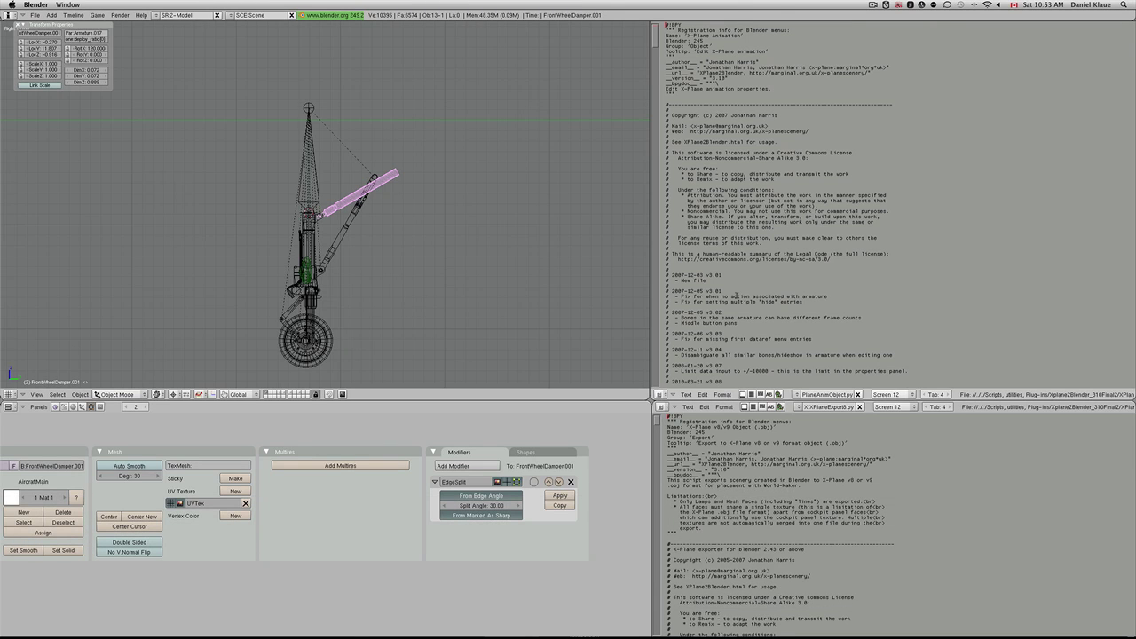
key("alt+p")
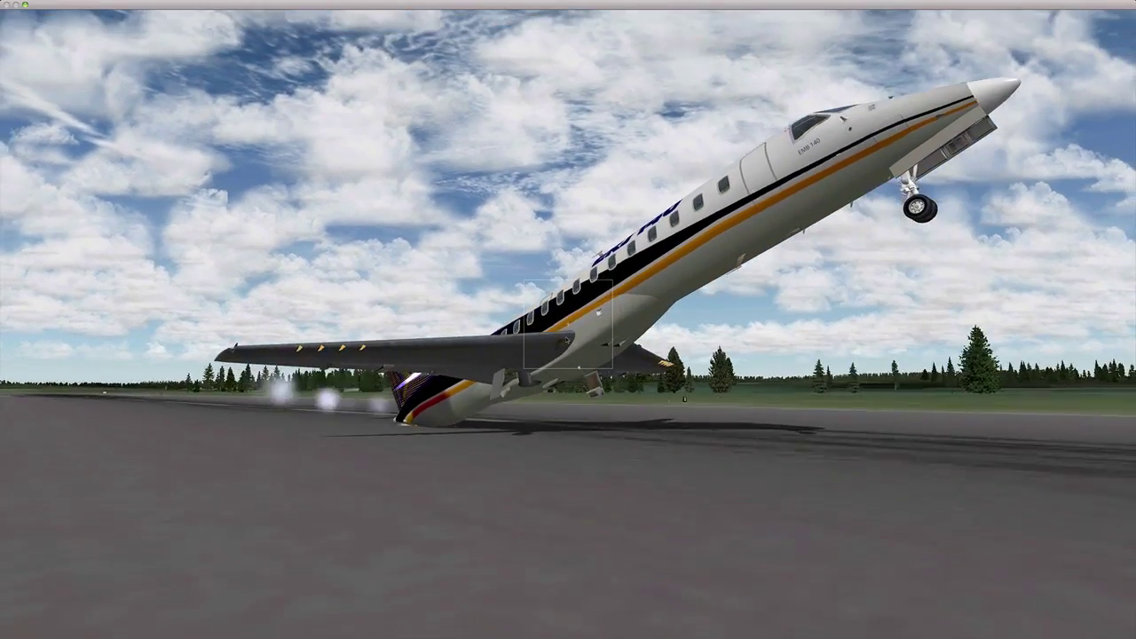
Retract the aircraft's landing gear in X-Plane to check its motion, and return to Blender.
key("g")
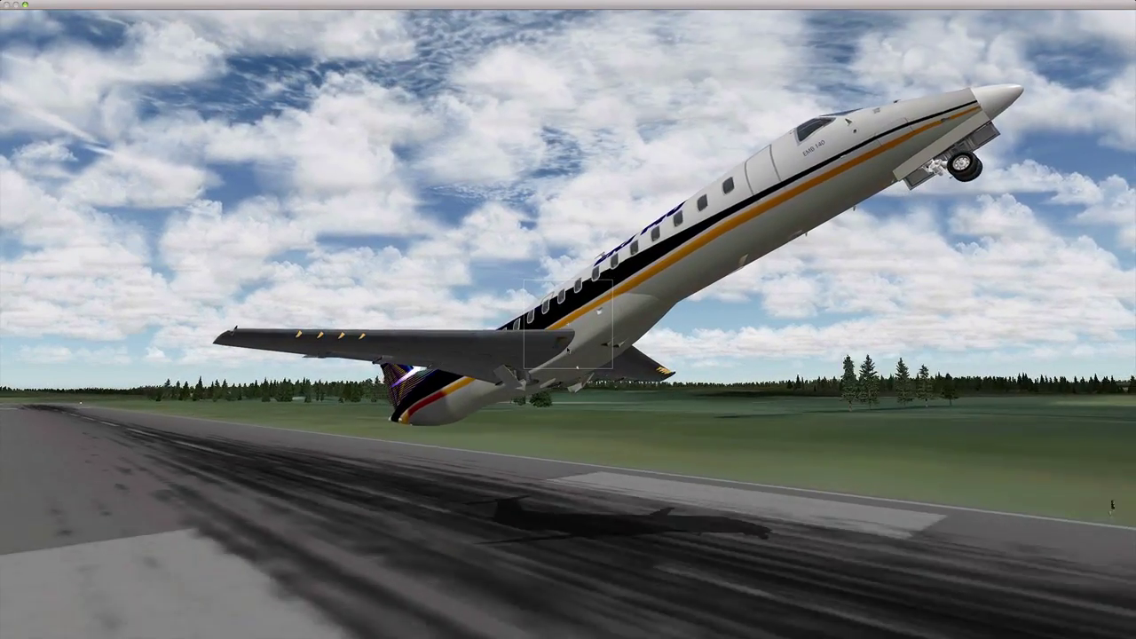
key("super+Tab")
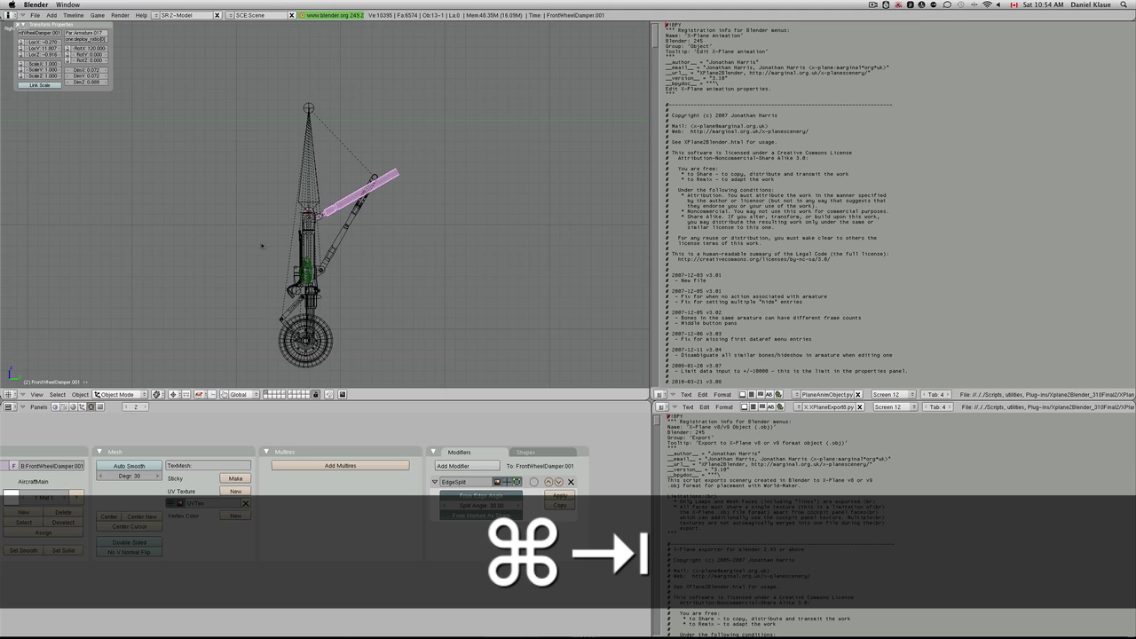
Select the lower strut of the front landing gear and snap the 3D cursor to it.
scroll(327, 305, "up", 4)
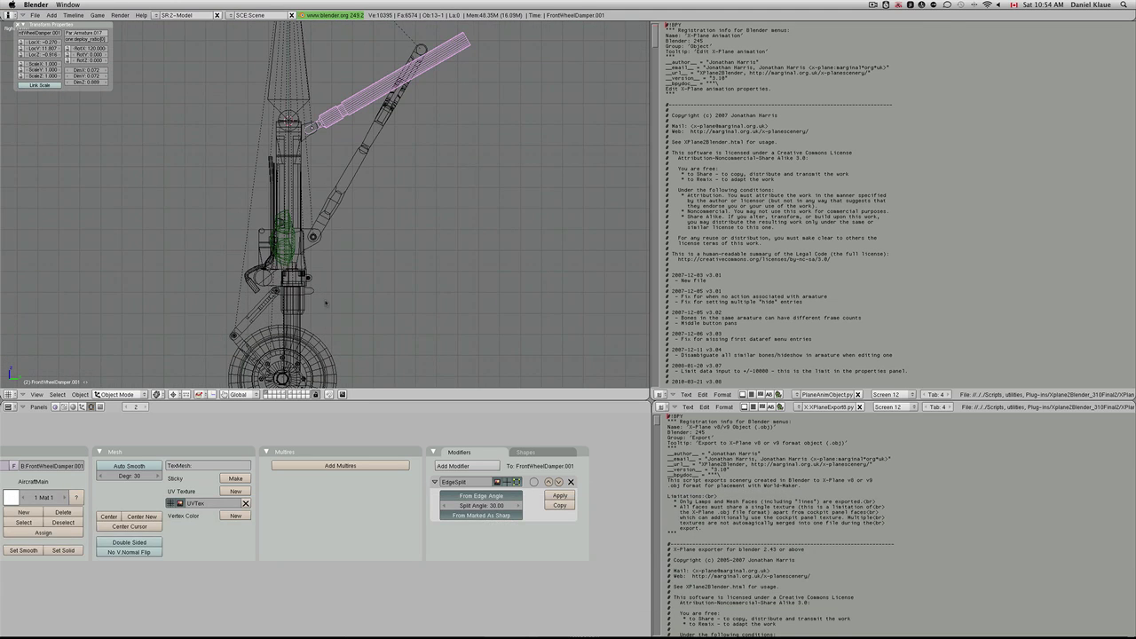
middle_click_drag(328, 300, 320, 269, "shift")
scroll(445, 280, "down", 1)
right_click(437, 283)
scroll(319, 269, "up", 2)
key("shift+s")
left_click(338, 266)
Add a second armature at the lower strut and rotate it 90 degrees so its bone lies horizontally in side view.
scroll(338, 266, "down", 2)
key("space")
left_click(380, 345)
scroll(380, 337, "down", 4)
key("r")
key("Return")
scroll(426, 267, "up", 3)
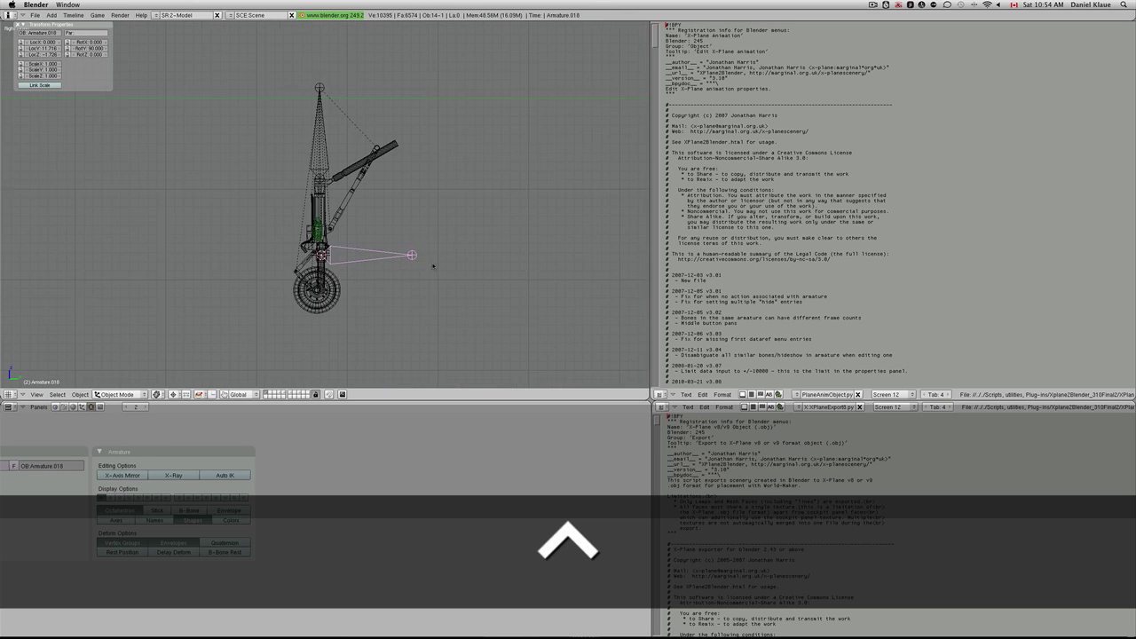
Scale the second armature down to 0.1.
key("s")
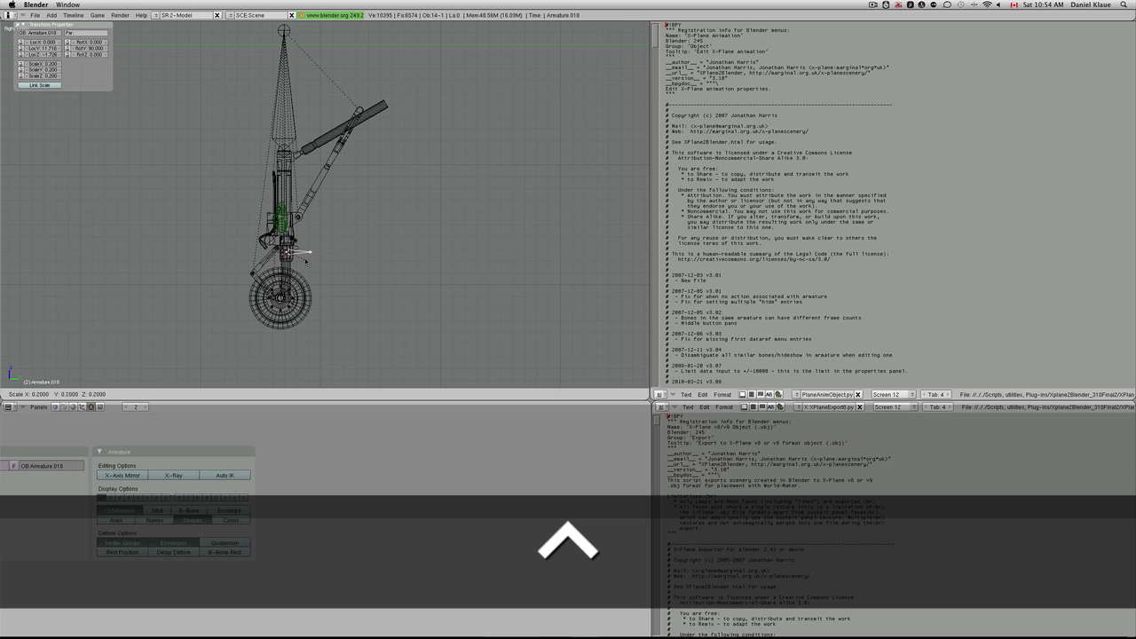
key("Return")
scroll(324, 204, "up", 6)
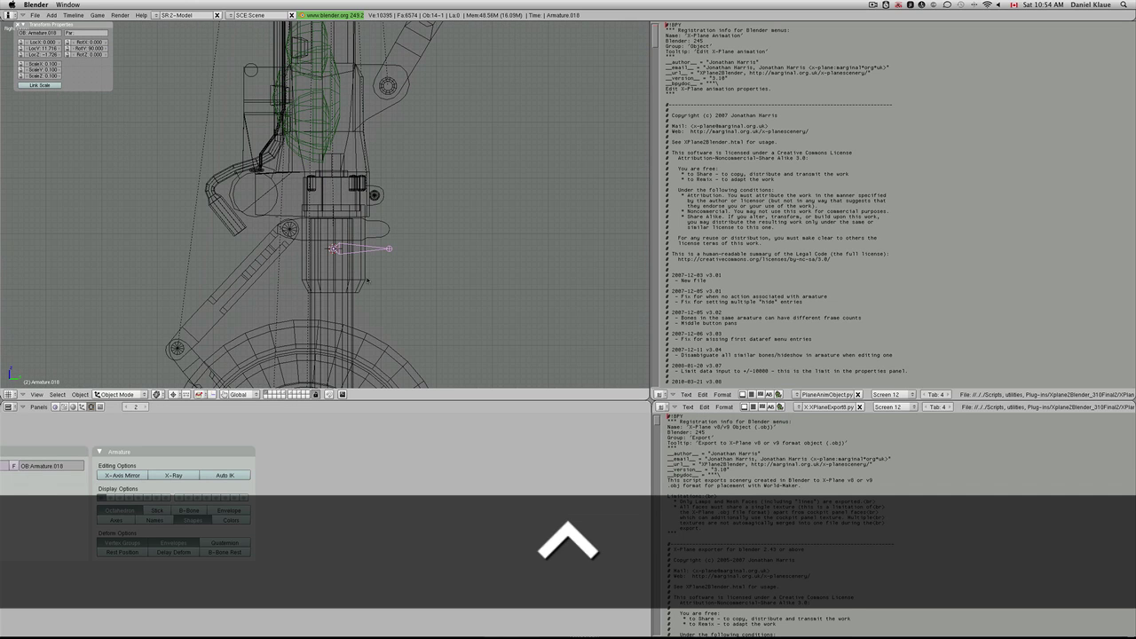
scroll(280, 290, "down", 6)
key("a")
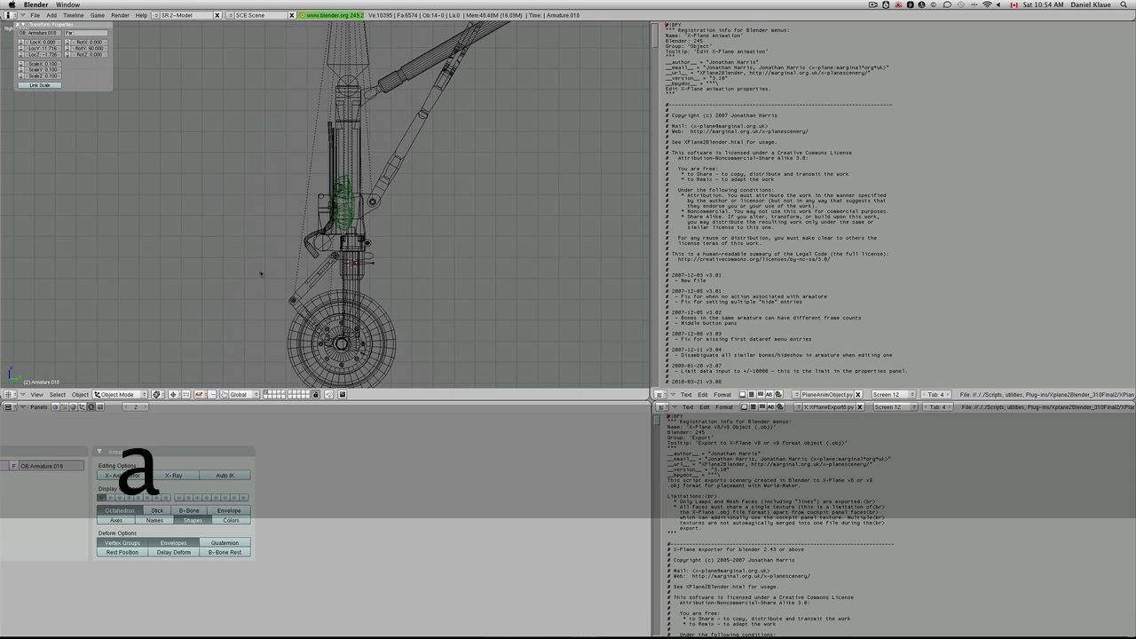
key("b")
left_click_drag(414, 374, 416, 376)
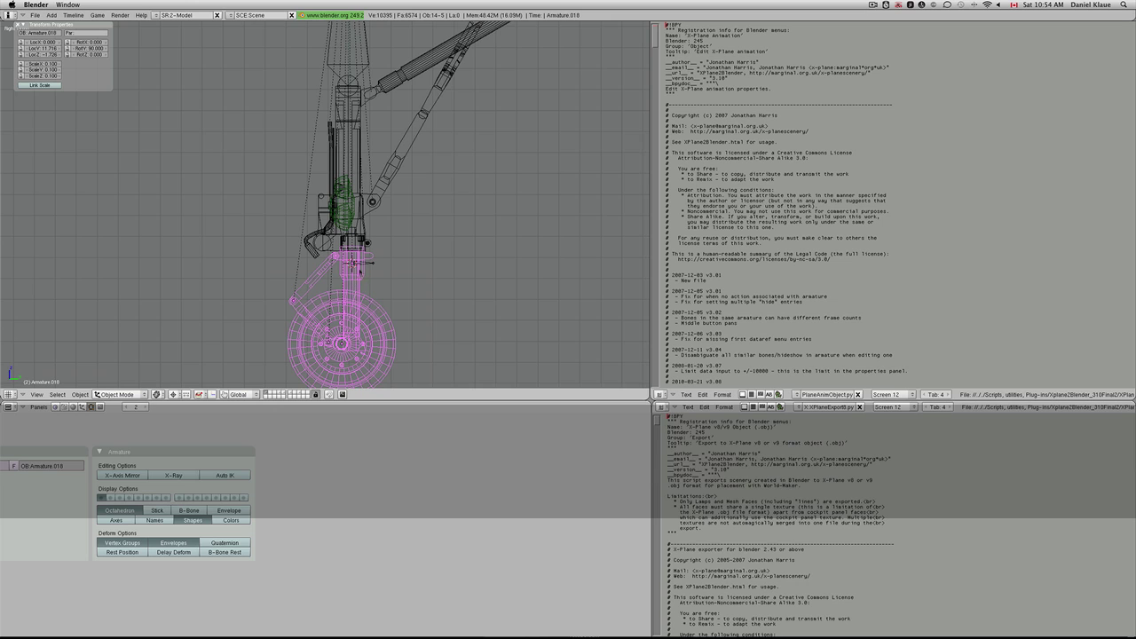
scroll(360, 269, "up", 1)
key("Right")
scroll(359, 269, "up", 2)
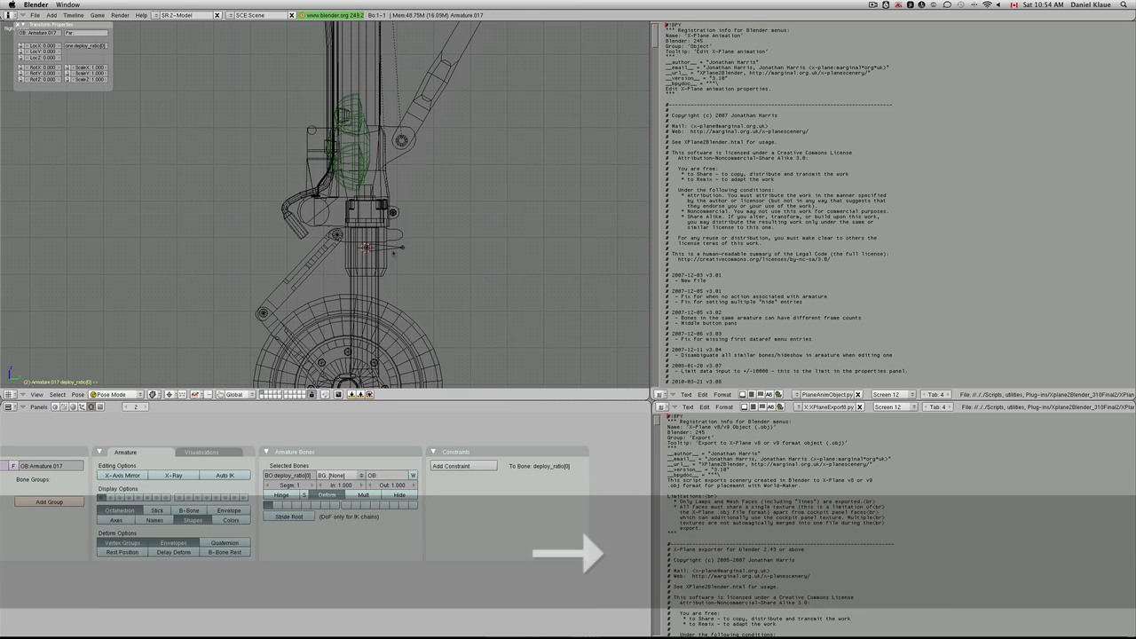
scroll(360, 269, "down", 4)
Box-select the wheels and lower strut parts and parent them to the small armature's bone.
key("b")
left_click_drag(312, 376, 399, 280)
right_click(391, 255, "shift")
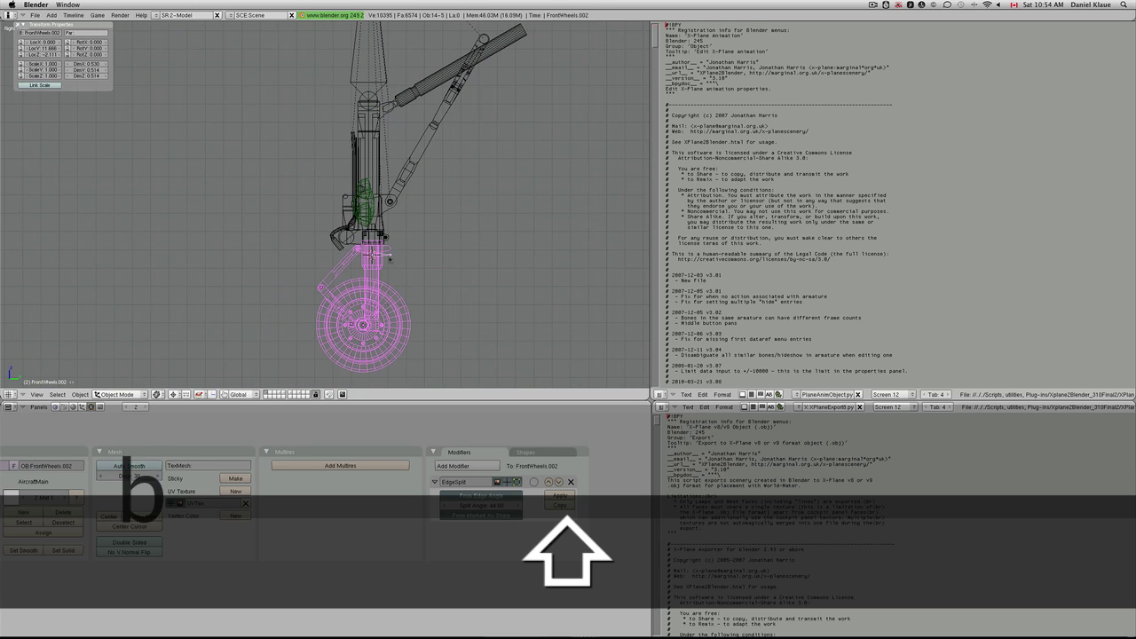
key("ctrl+Tab")
right_click(383, 256)
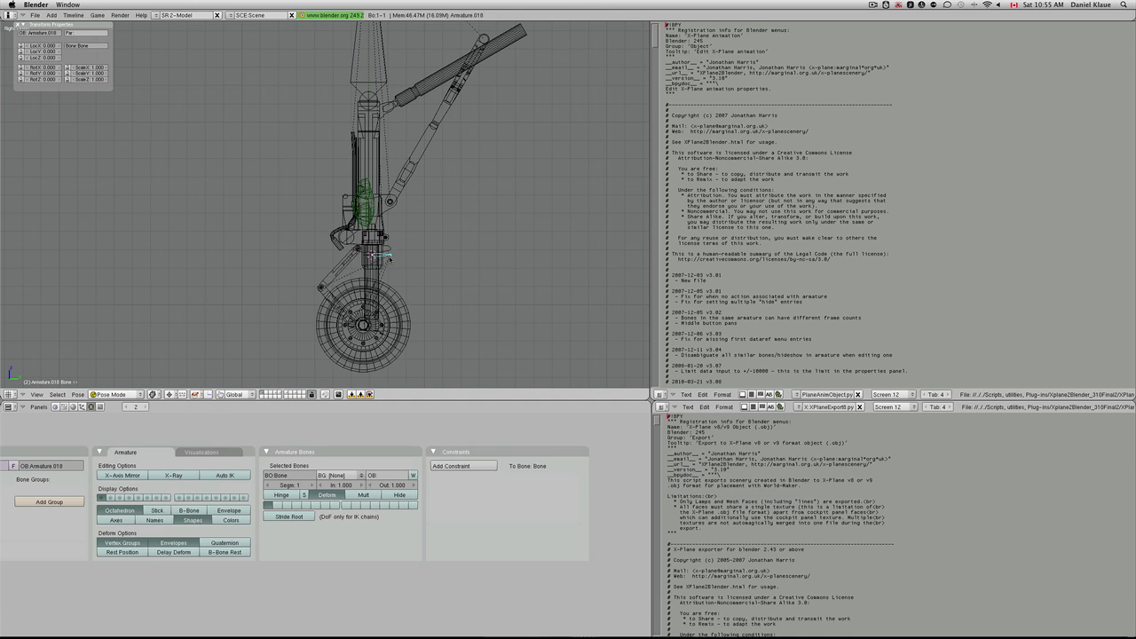
Parent the small armature to the main armature's deploy_ratio bone.
scroll(390, 258, "down", 4)
right_click(387, 157, "shift")
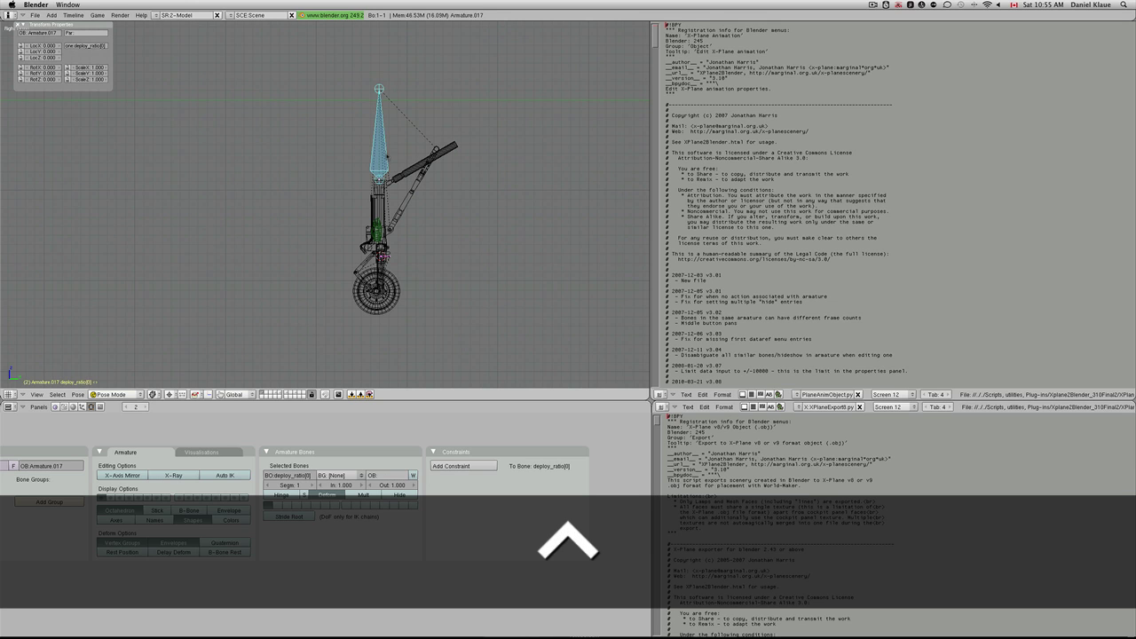
key("ctrl+p")
left_click(388, 156)
right_click(415, 167)
Try to rotate the small armature's bone at the lower strut.
scroll(414, 293, "up", 3)
scroll(377, 224, "up", 2)
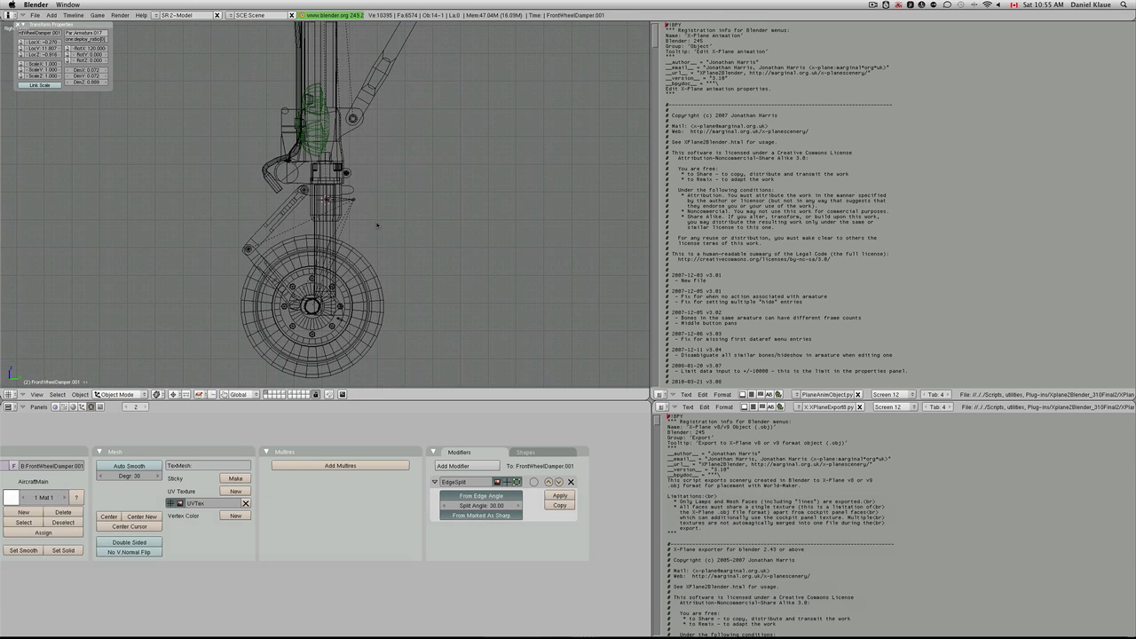
scroll(355, 199, "down", 2)
right_click(355, 198)
scroll(355, 199, "down", 1)
key("r")
key("z")
left_click(406, 298)
key("Left")
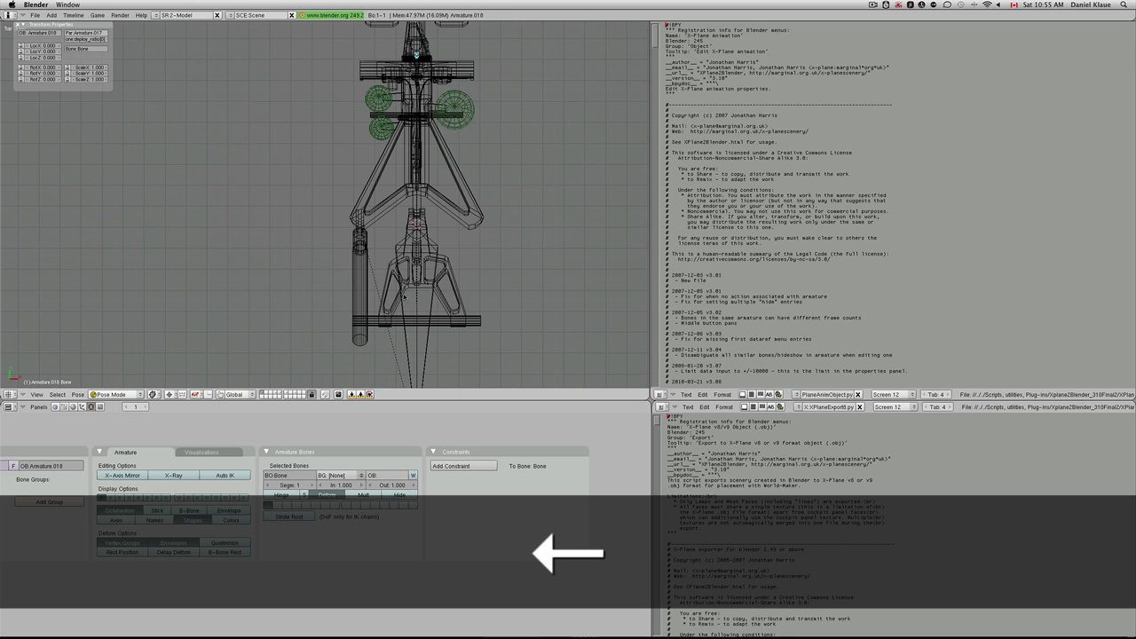
Select the main armature's deploy_ratio bone and set that armature to Rest Position.
right_click(408, 348)
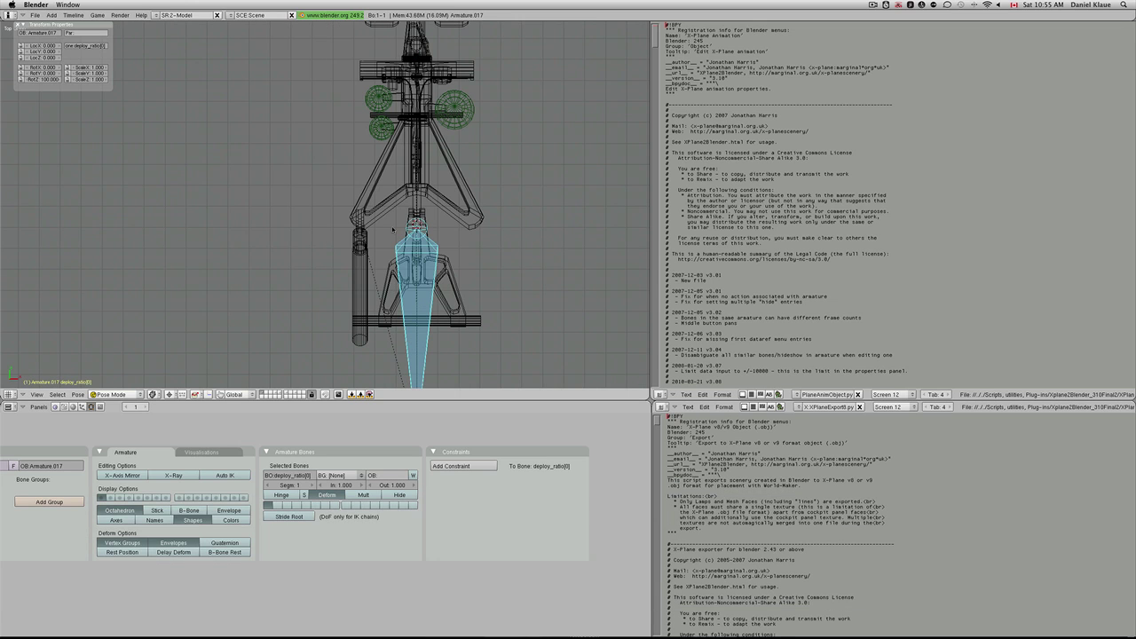
key("KP_3")
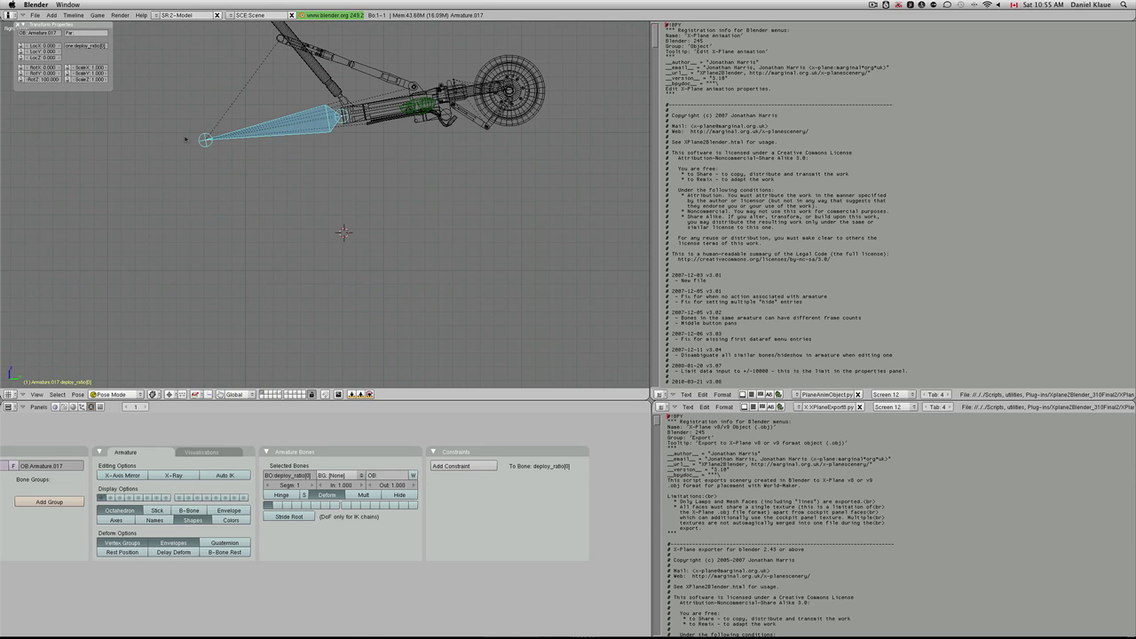
left_click(124, 552)
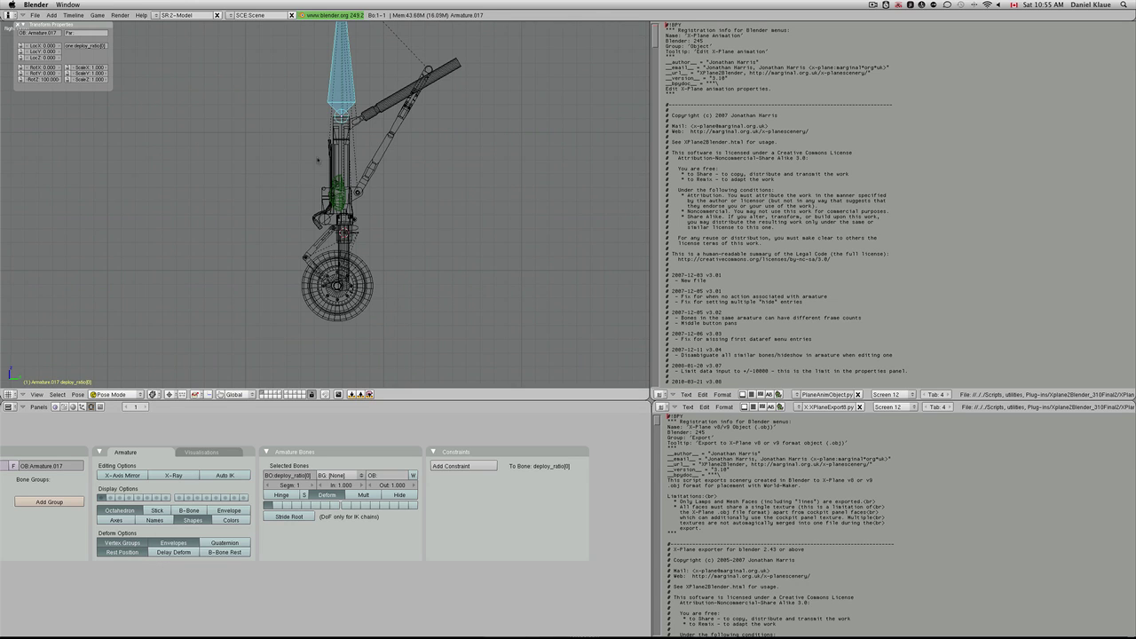
Step back and forth between frames 1 and 2 to check the gear's pose in side view.
key("Left")
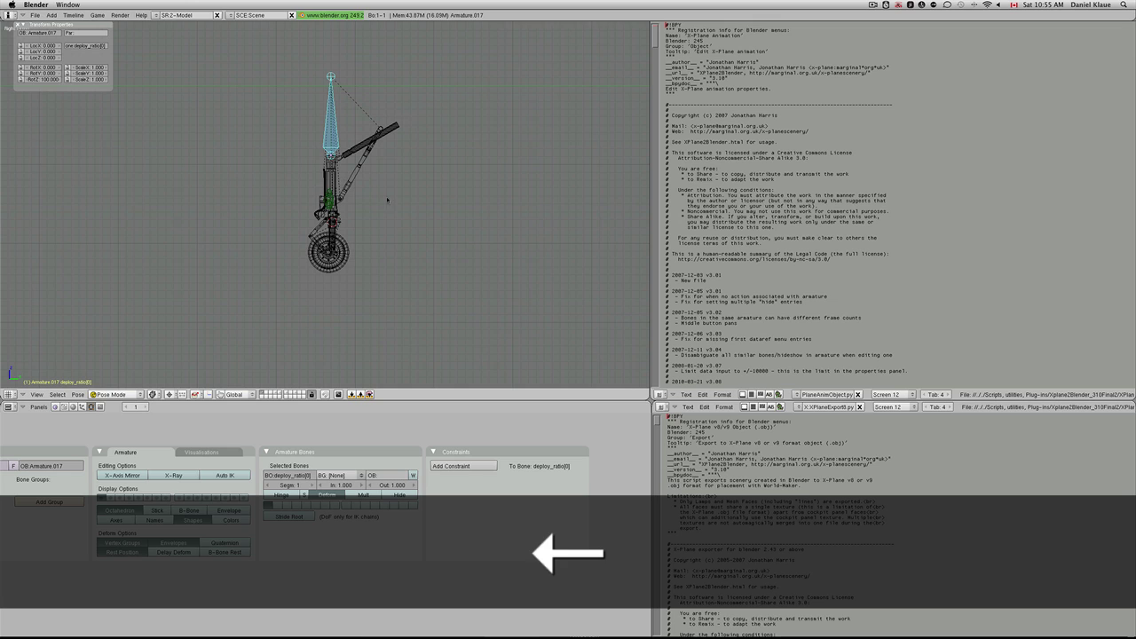
key("Right")
key("Left")
key("Right")
key("Right")
key("Left")
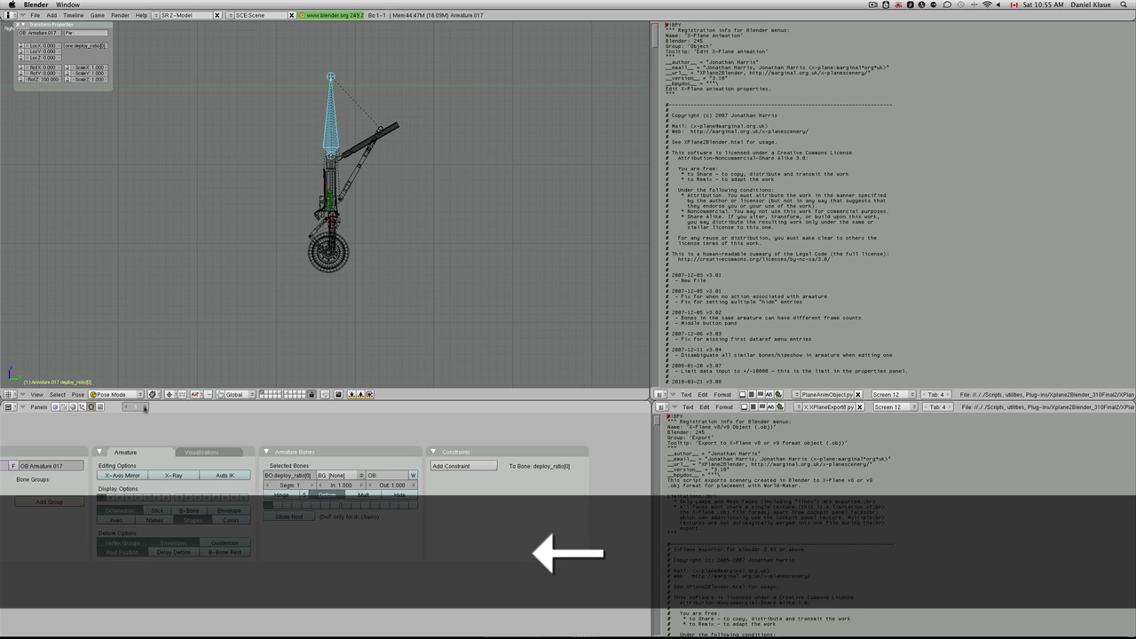
left_click(145, 408)
left_click(134, 407)
key("BackSpace")
key("Right")
key("Left")
scroll(354, 208, "up", 3)
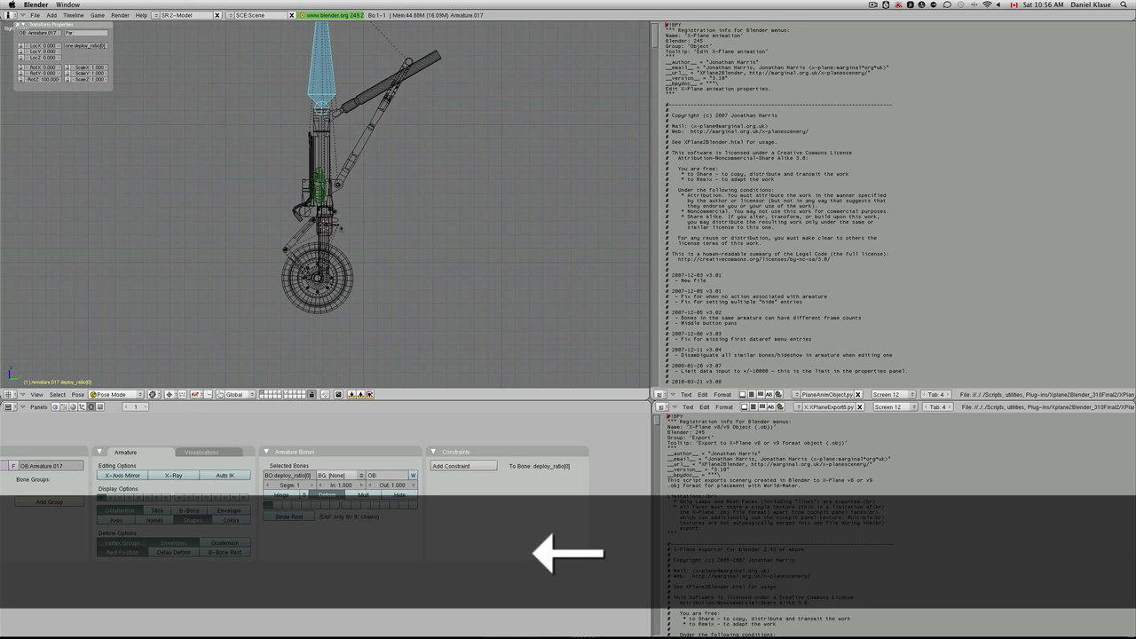
In top view, keyframe the small armature's bone rotated to -45 degrees at frame 1 and 45 degrees at frame 2.
scroll(325, 205, "down", 4)
key("KP_7")
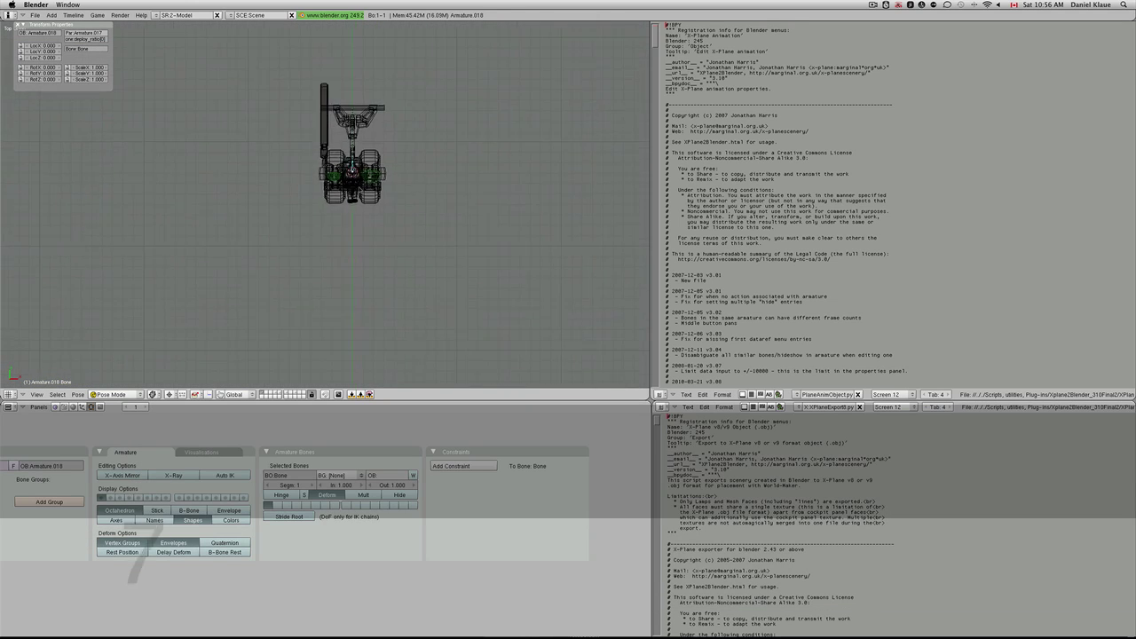
scroll(340, 125, "up", 2)
key("r")
key("ctrl")
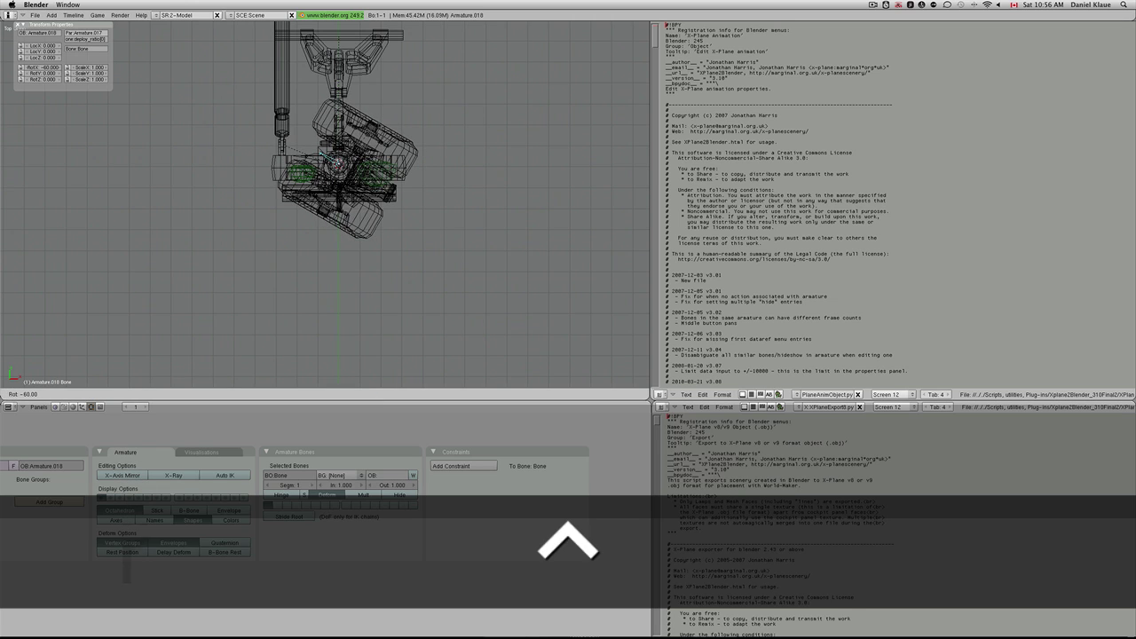
left_click(380, 143, "ctrl")
key("i")
left_click(379, 143)
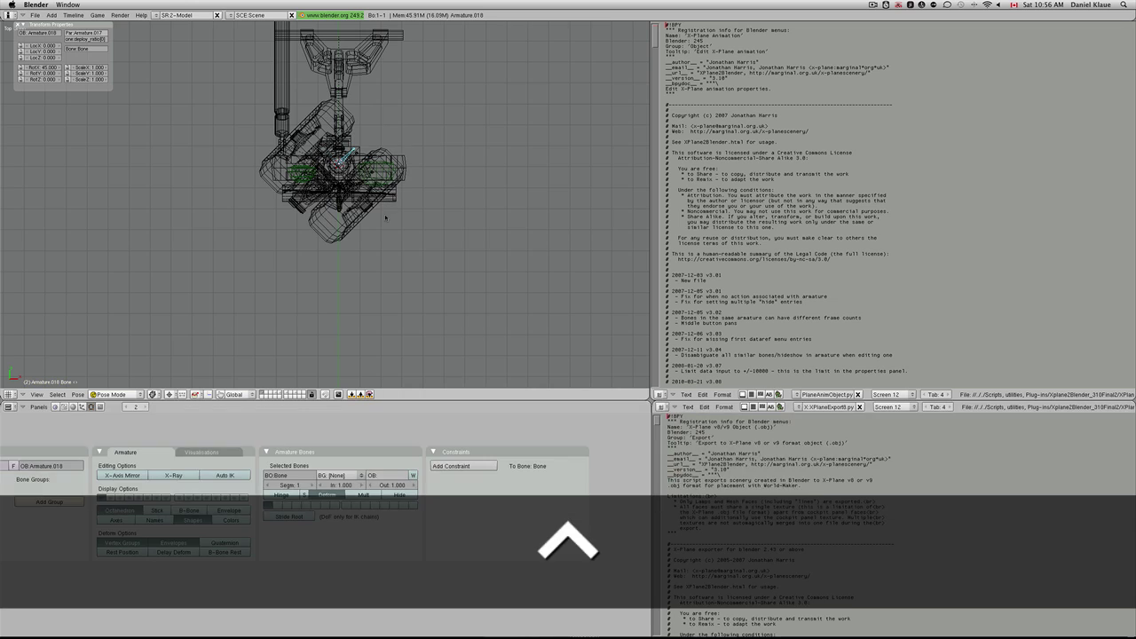
key("i")
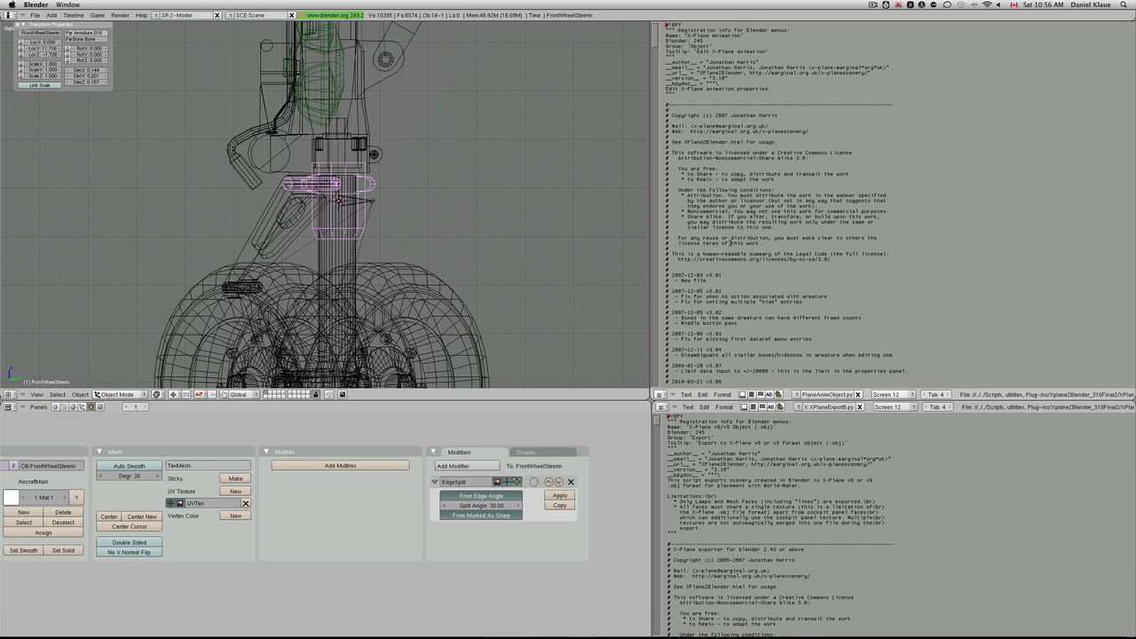
Run the X-Plane animation script on the steering part and assign the dataref sim/flightmodel2/gear/tire_steer_actual_deg to its parent bone.
key("alt+p")
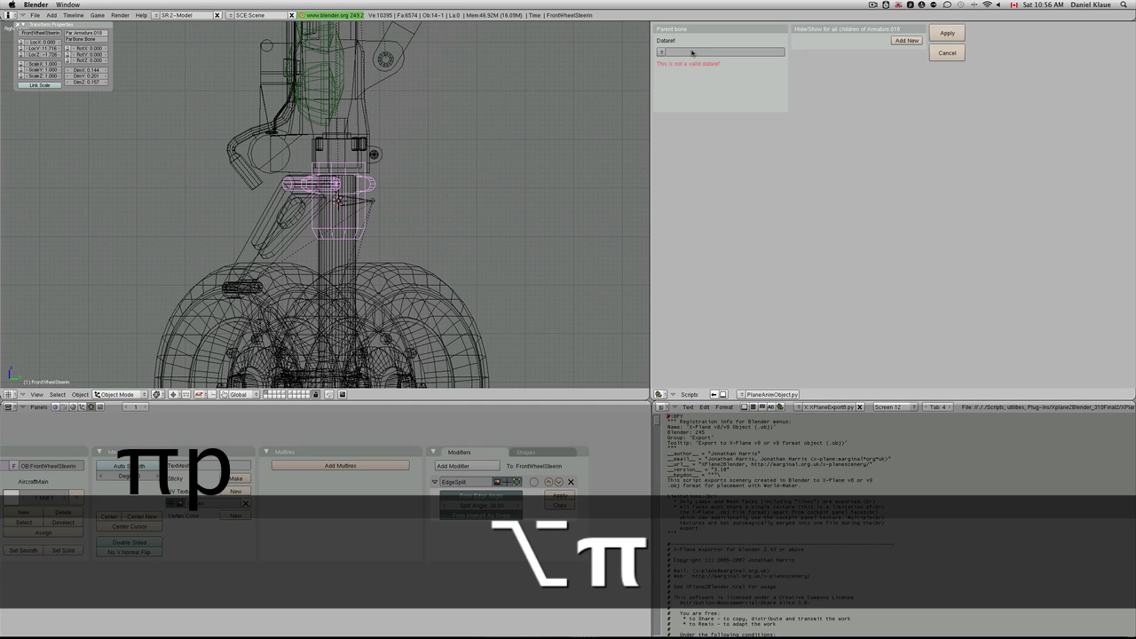
left_click(658, 52)
left_click(658, 143)
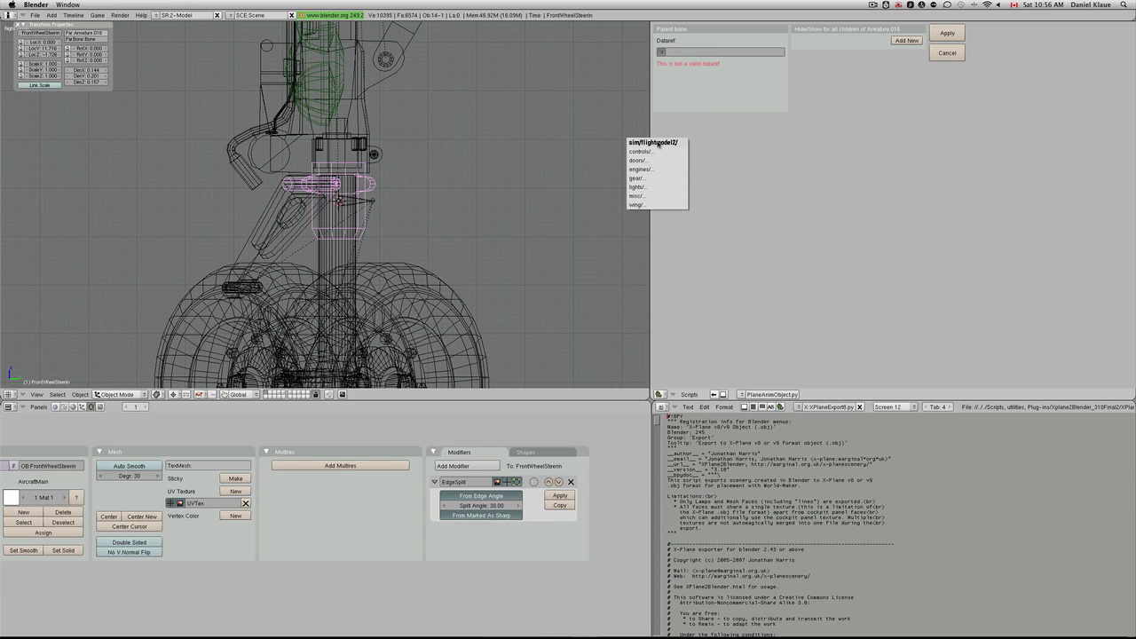
left_click(656, 178)
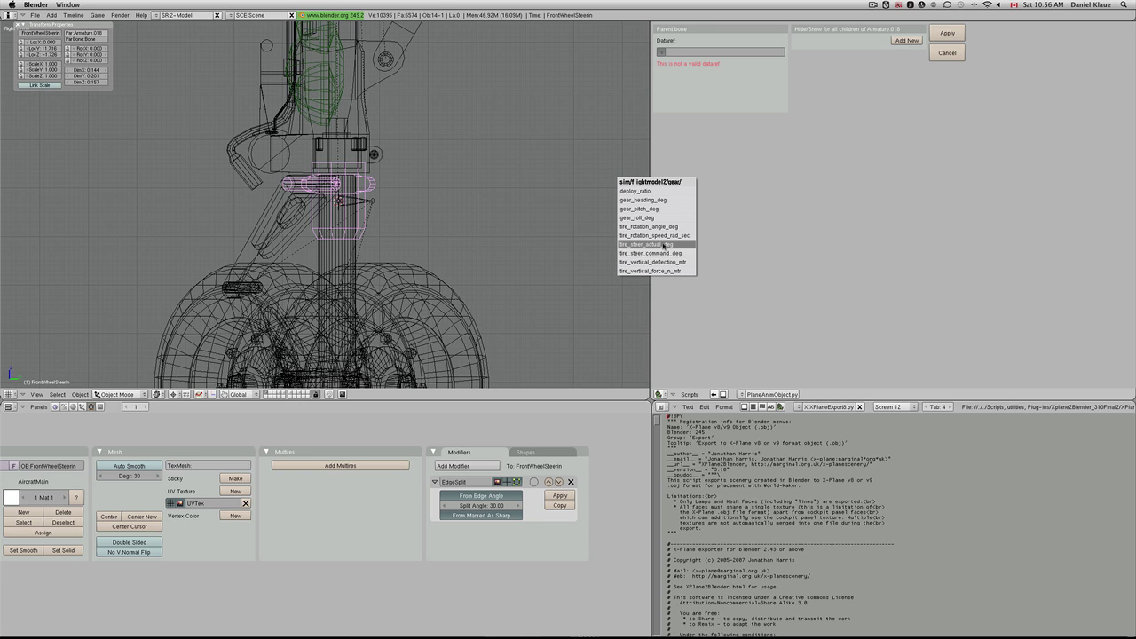
left_click(664, 245)
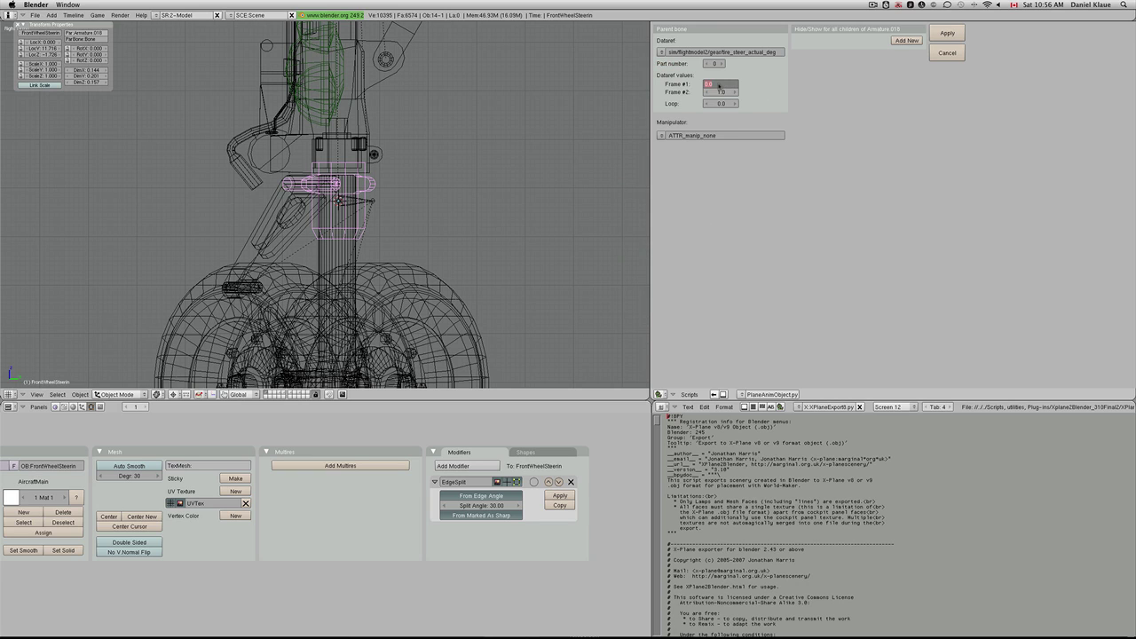
Set the dataref values to -45 for frame 1 and 45 for frame 2, and apply them.
type("-45")
key("Tab")
type("45")
key("Return")
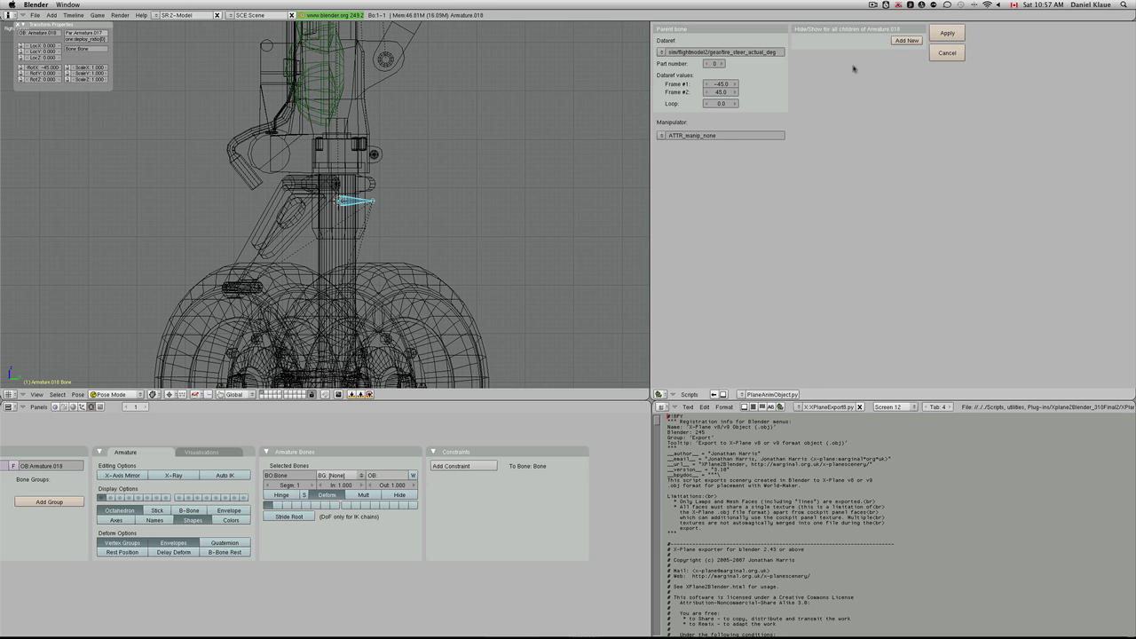
left_click(946, 33)
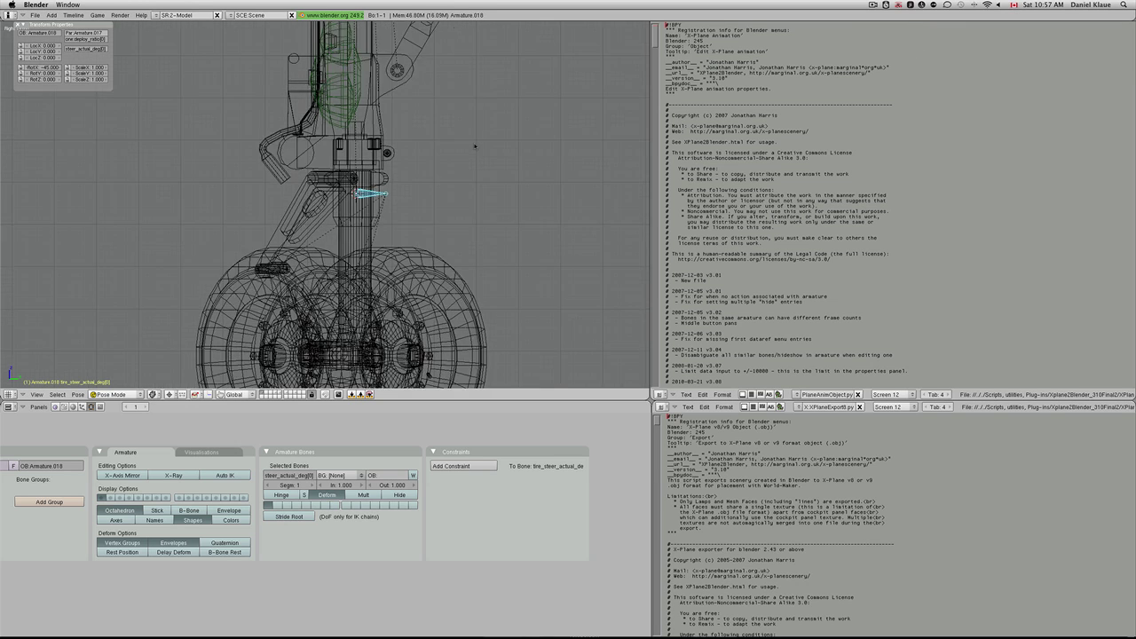
Run the export script, switch to X-Plane, release the brakes for takeoff and retract the landing gear.
key("alt+p")
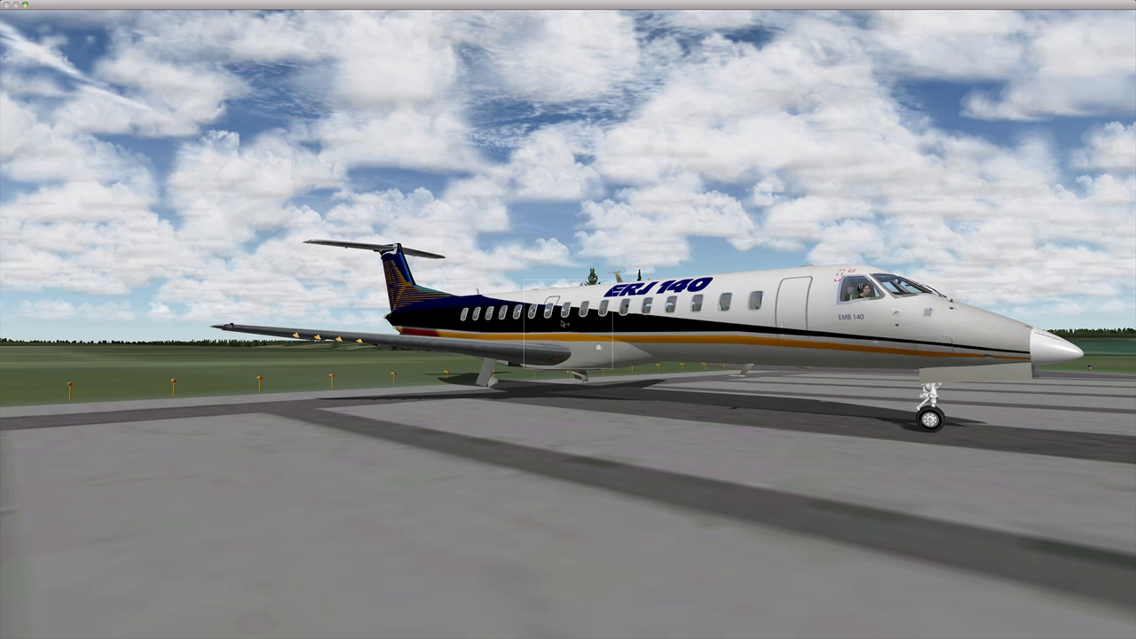
key("b")
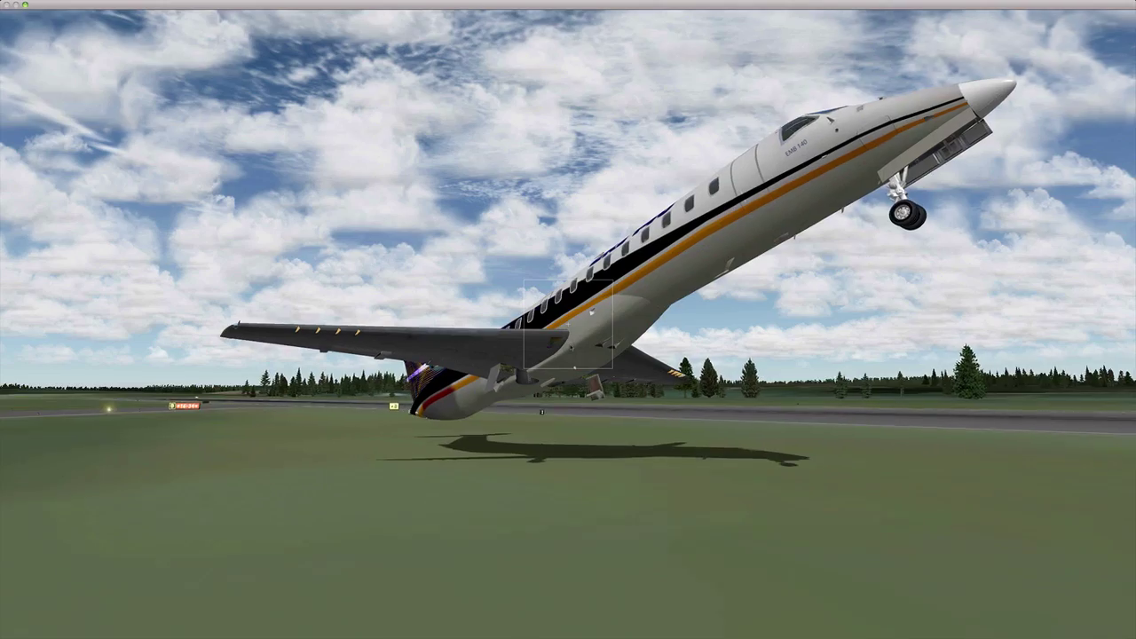
key("g")
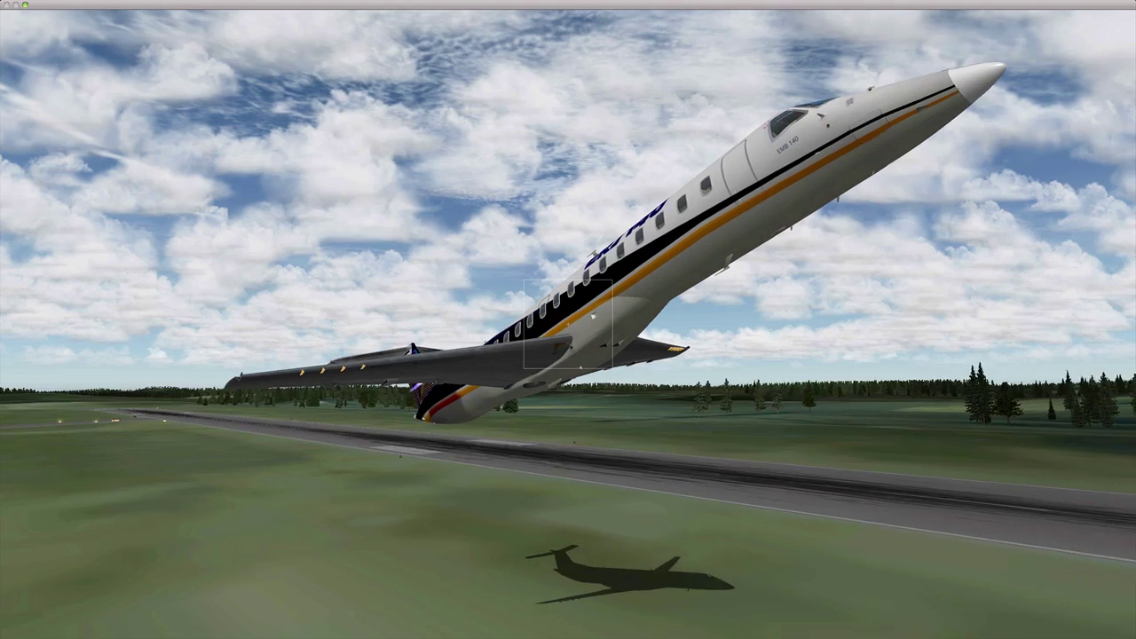
Switch back to Blender, go to frame 2 and set the steering armature to Rest Position.
key("super+Tab")
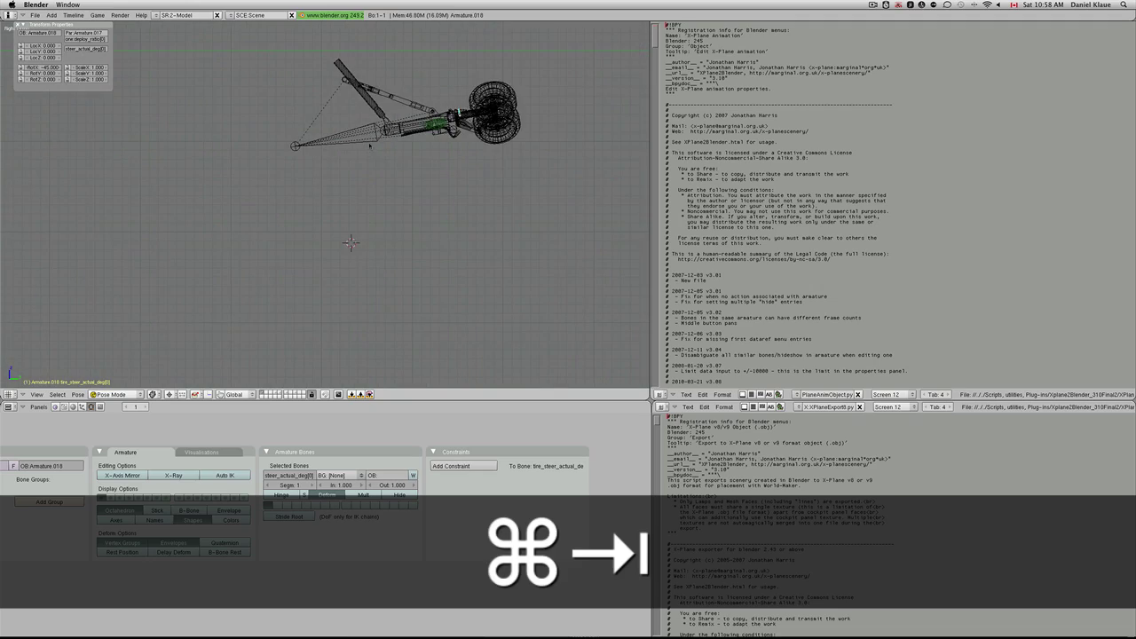
key("Right")
scroll(419, 225, "down", 2)
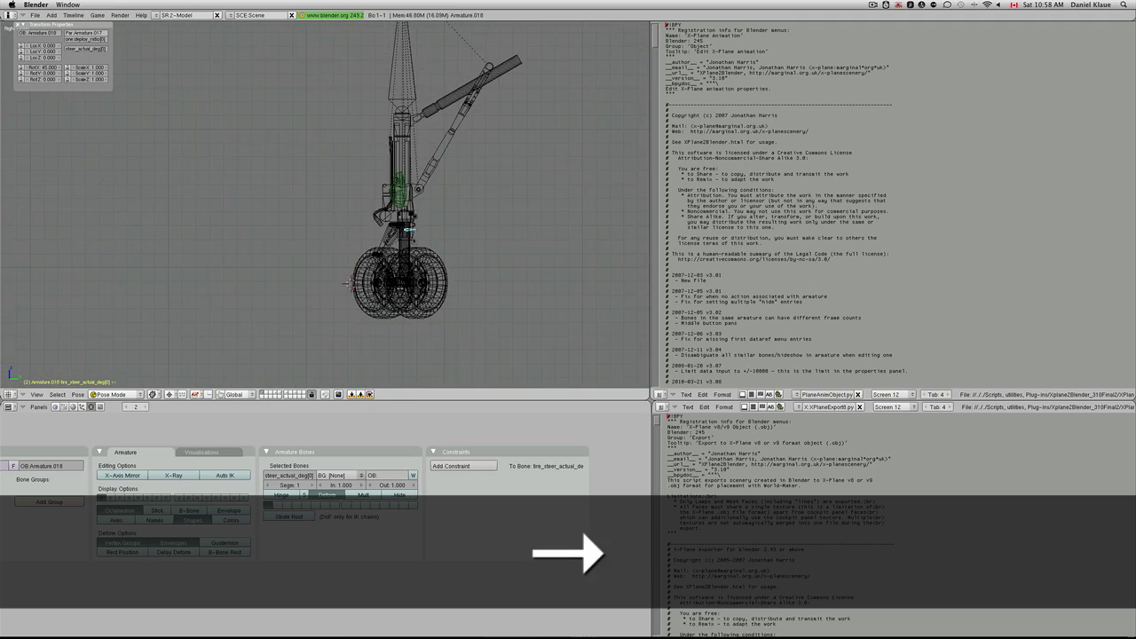
scroll(415, 236, "up", 5)
left_click(122, 552)
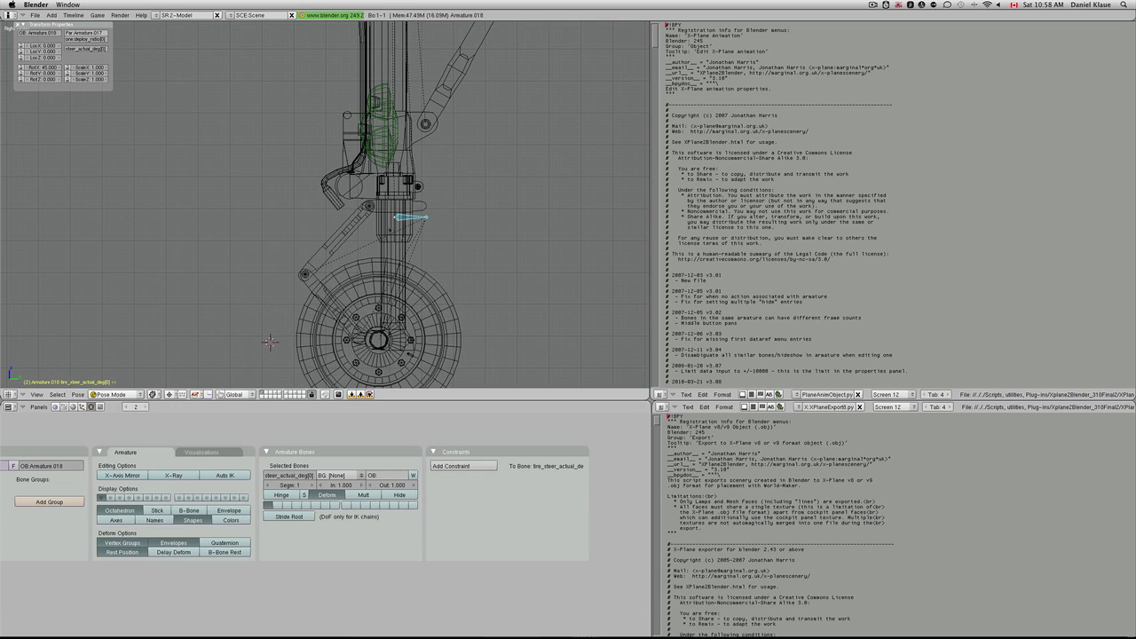
Box-select the wheels and lower strut parts and clear their parent.
scroll(426, 293, "down", 5)
key("a")
key("b")
left_click_drag(440, 297, 441, 296)
key("b")
left_click_drag(333, 237, 435, 286)
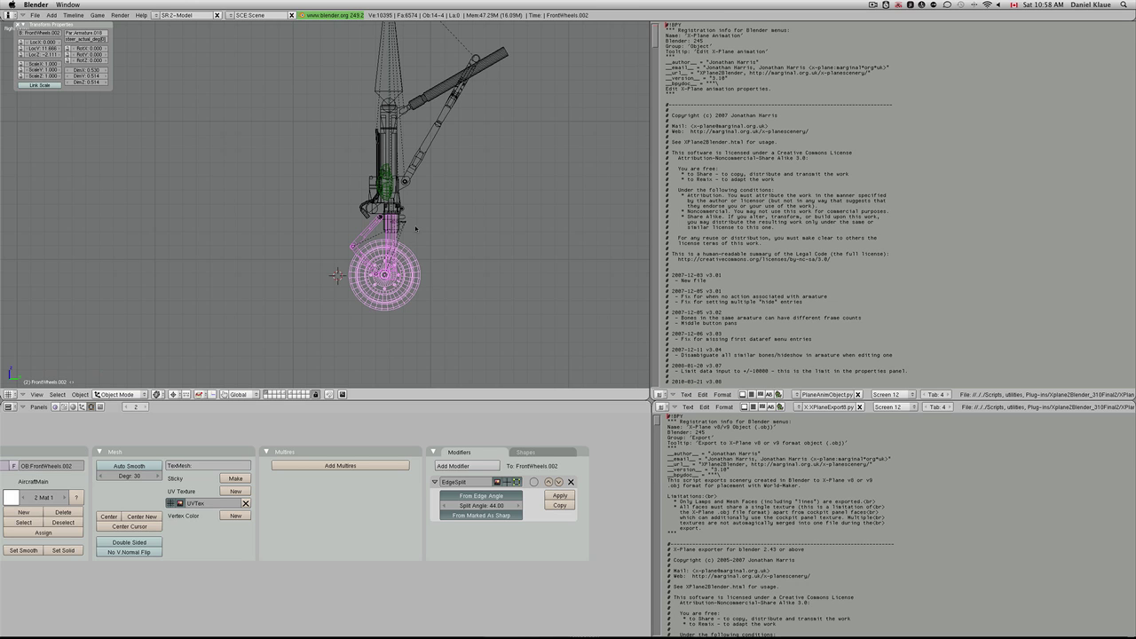
key("alt+p")
left_click(416, 229)
Snap the 3D cursor to the steering armature and add a new armature there in side view, displayed as Stick.
scroll(415, 229, "up", 3)
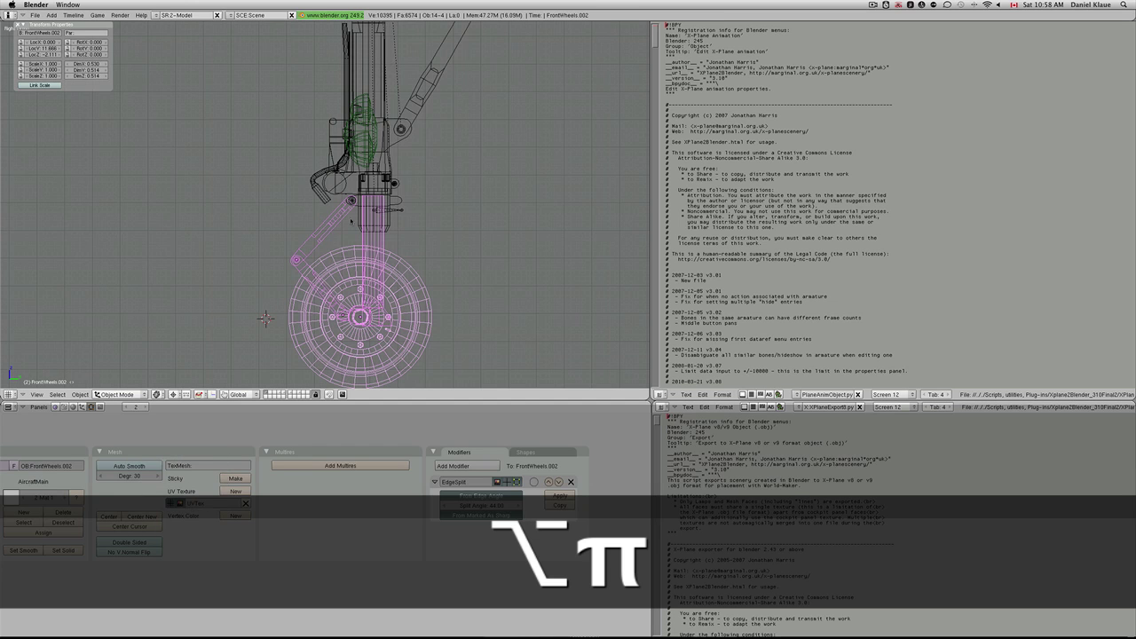
scroll(385, 228, "down", 2)
scroll(364, 232, "up", 2)
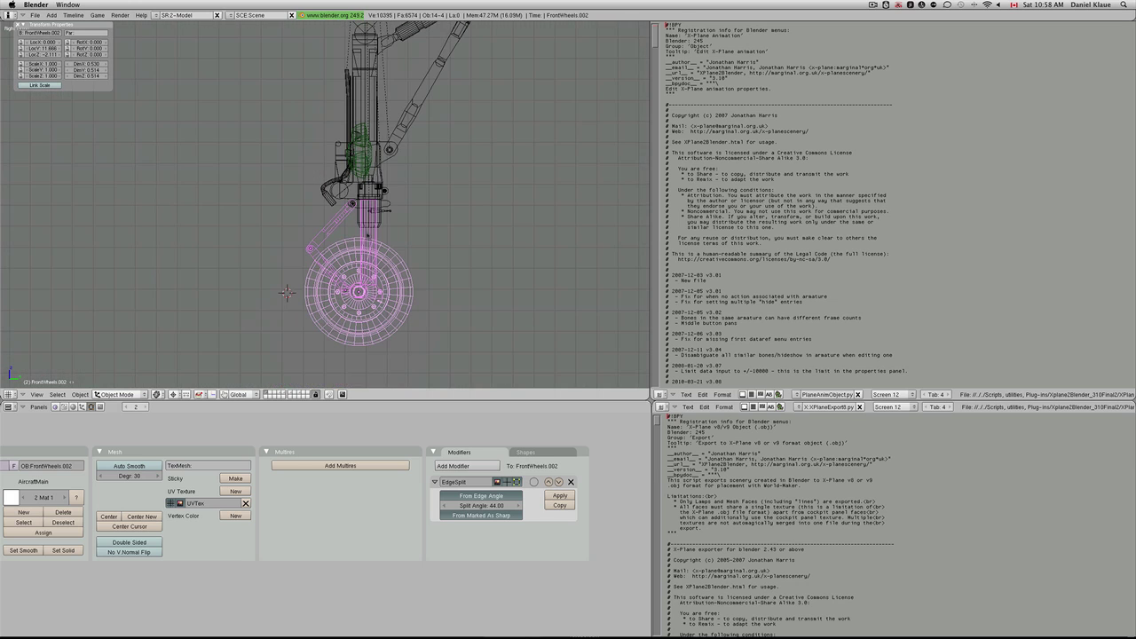
scroll(396, 244, "up", 2)
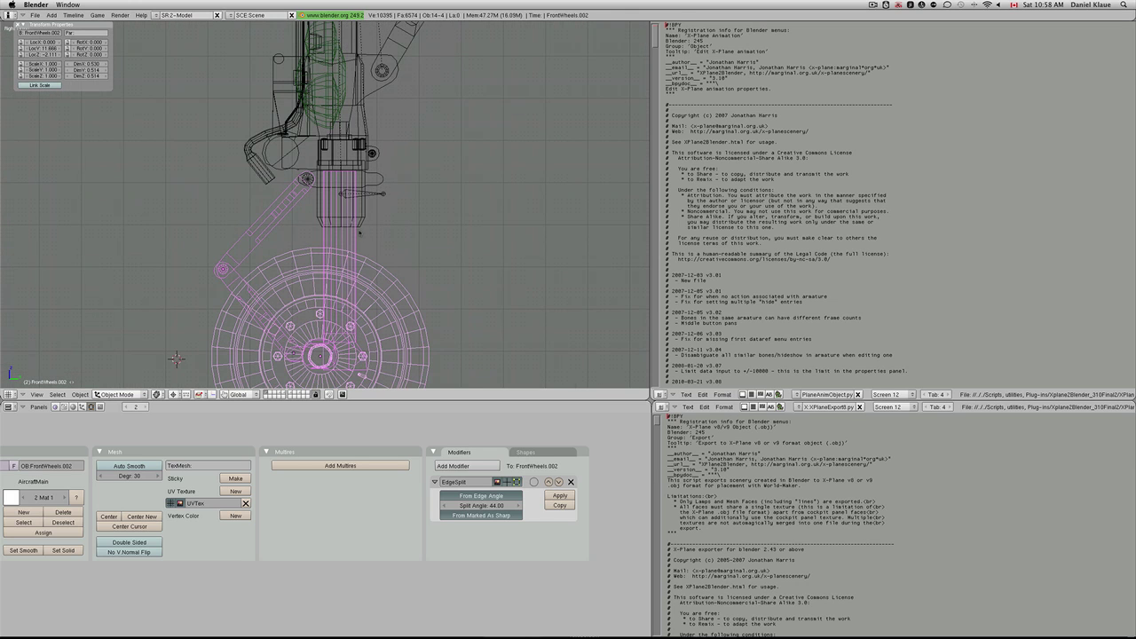
right_click(346, 220)
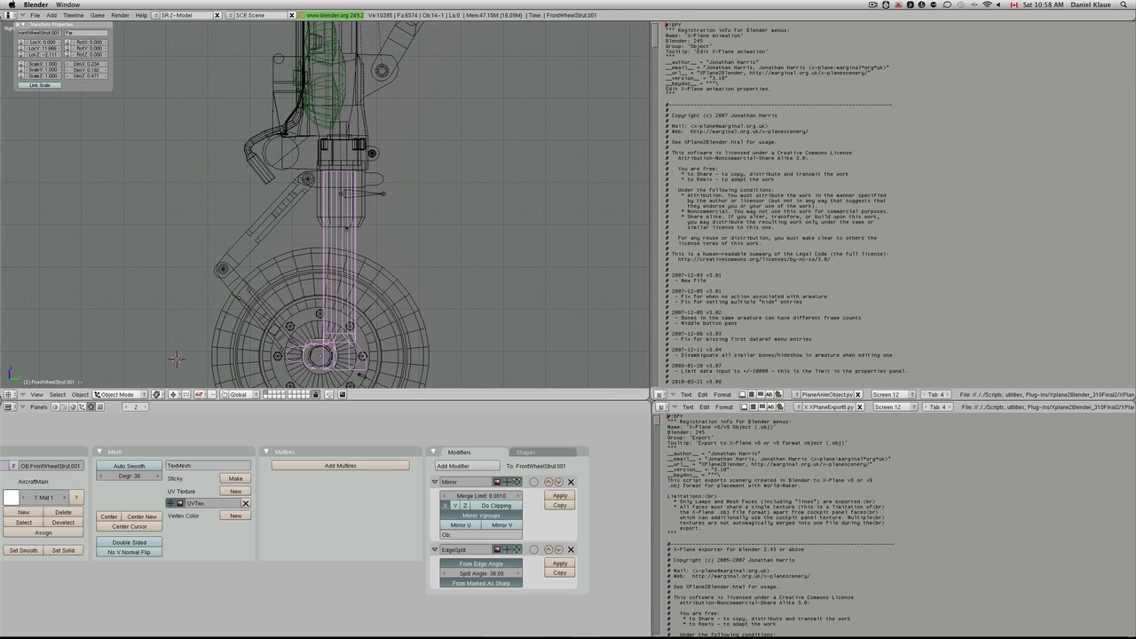
scroll(346, 229, "down", 2)
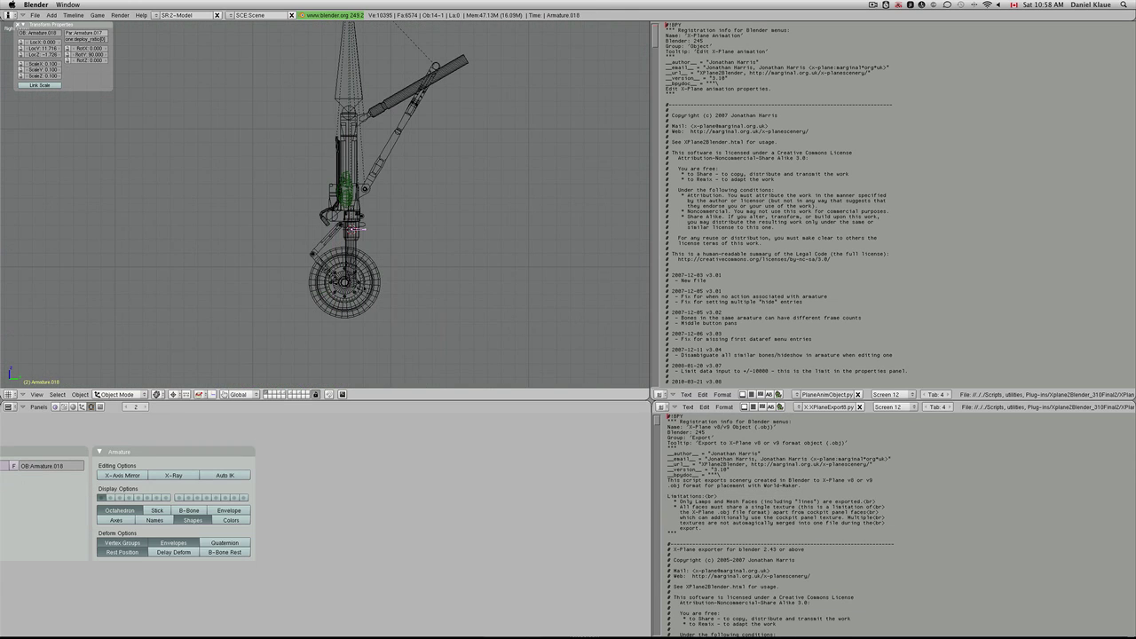
key("space")
left_click(408, 372)
key("Tab")
scroll(407, 143, "up", 2)
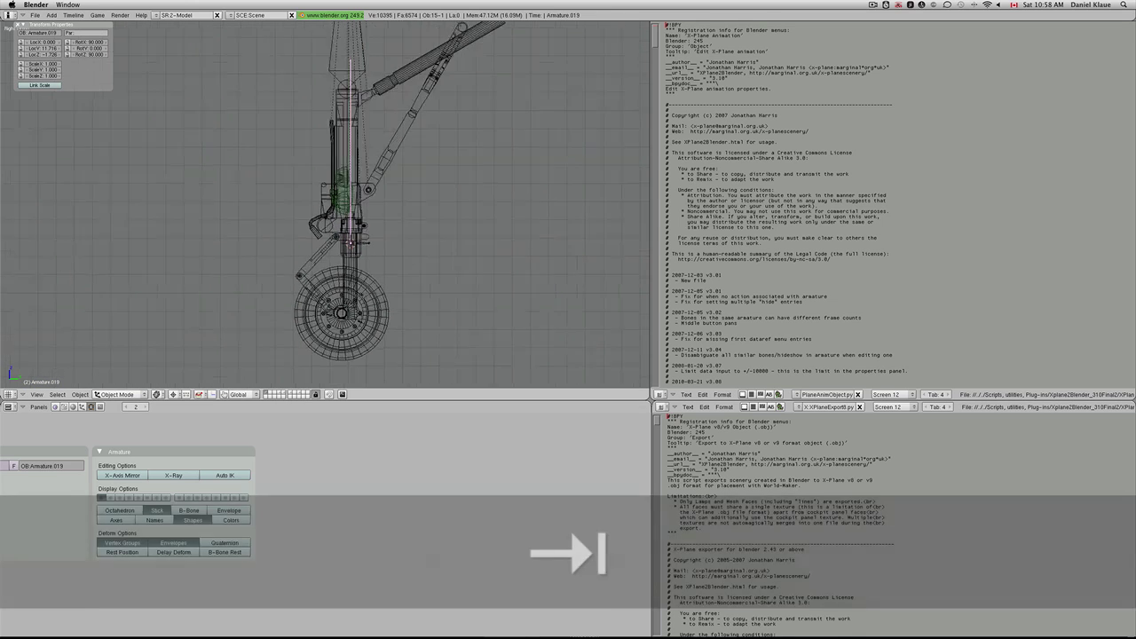
Scale the new armature to 0.4 and move it down along the lower strut.
key("s")
key("ctrl")
left_click(392, 250)
scroll(377, 248, "up", 4)
middle_click_drag(353, 262, 379, 178, "shift")
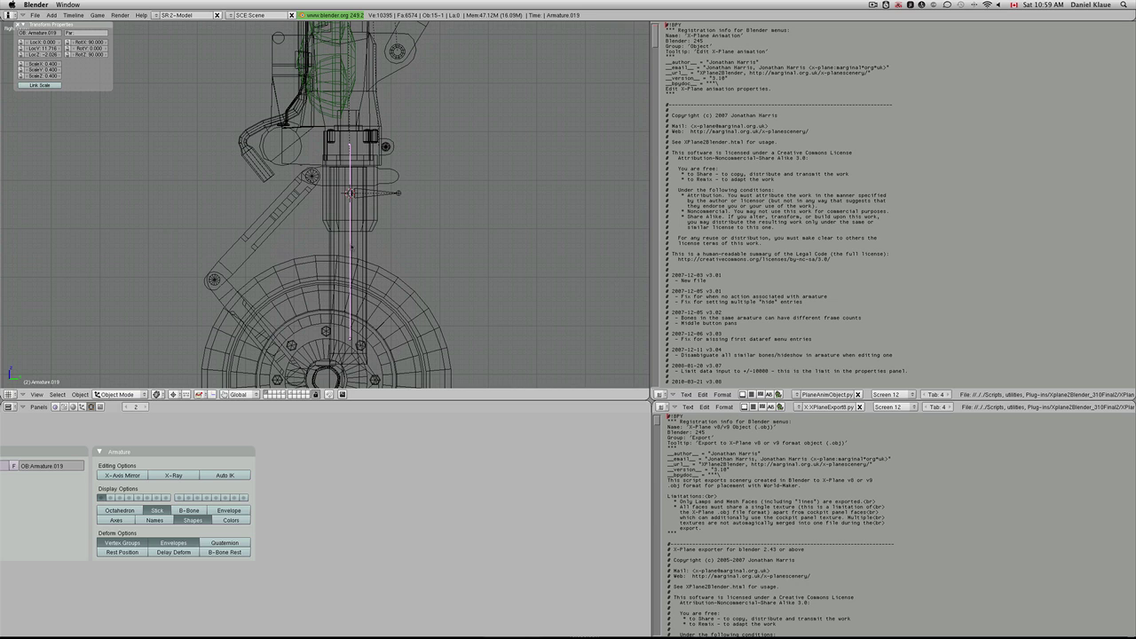
Parent the new armature to the steering armature's tire_steer_actual_deg bone and reselect the new armature in Object Mode.
key("ctrl+Tab")
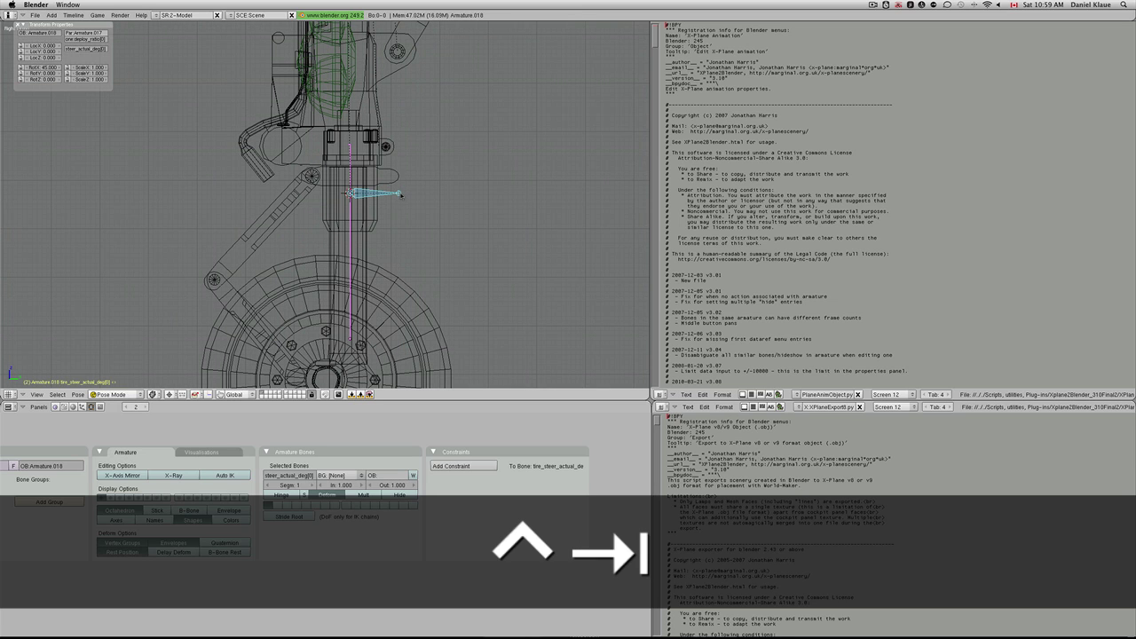
key("ctrl+p")
left_click(399, 195)
scroll(380, 201, "down", 4)
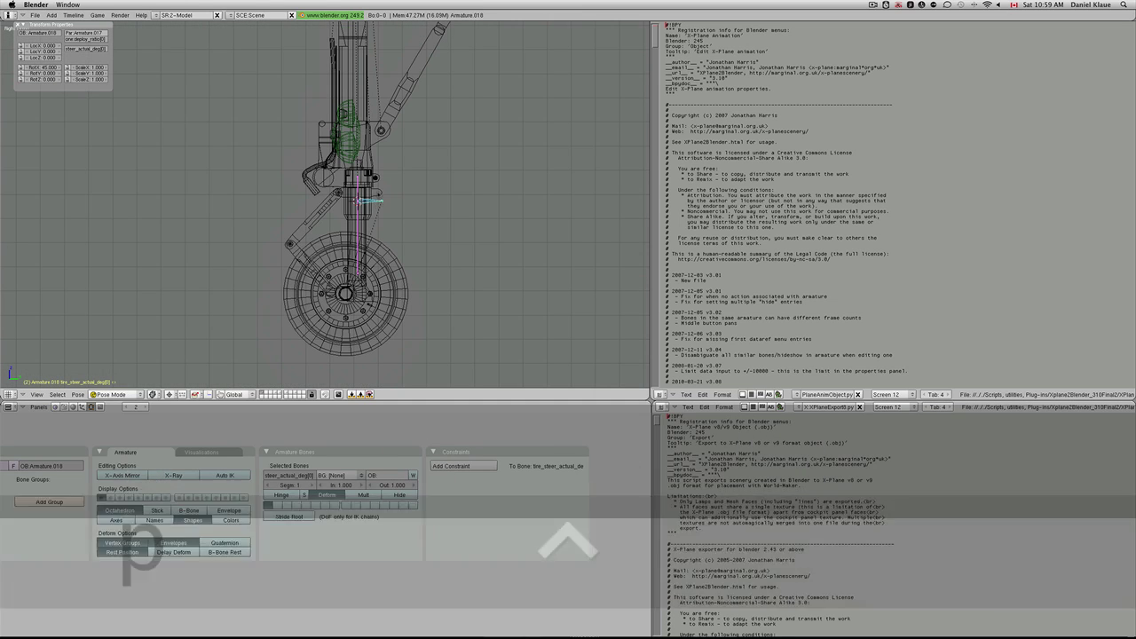
right_click(379, 195)
right_click(364, 200)
key("ctrl+Tab")
right_click(374, 241)
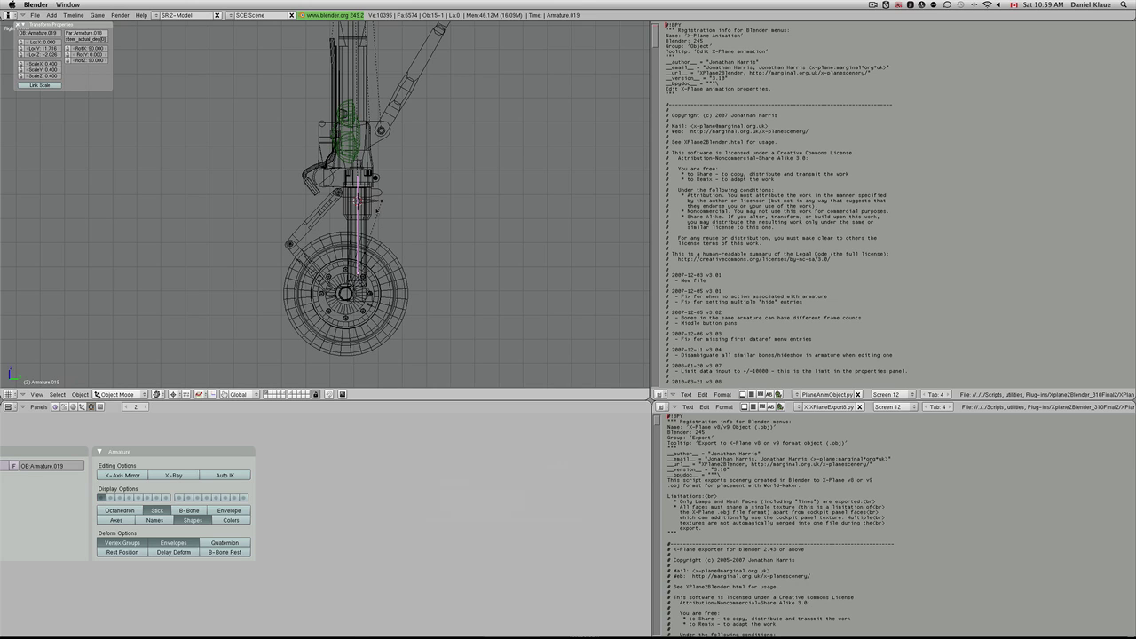
Put the new armature in Pose Mode and select it together with the wheels and lower strut parts.
right_click(360, 201)
key("ctrl+Tab")
right_click(358, 234)
right_click(357, 232)
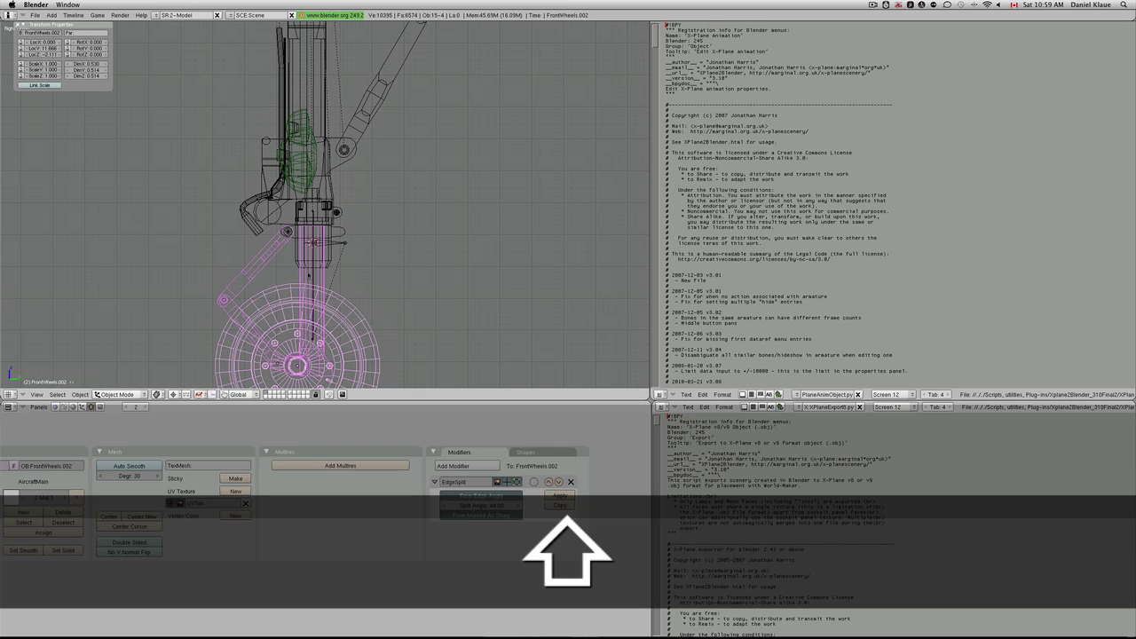
right_click(314, 271, "shift")
scroll(319, 269, "down", 3)
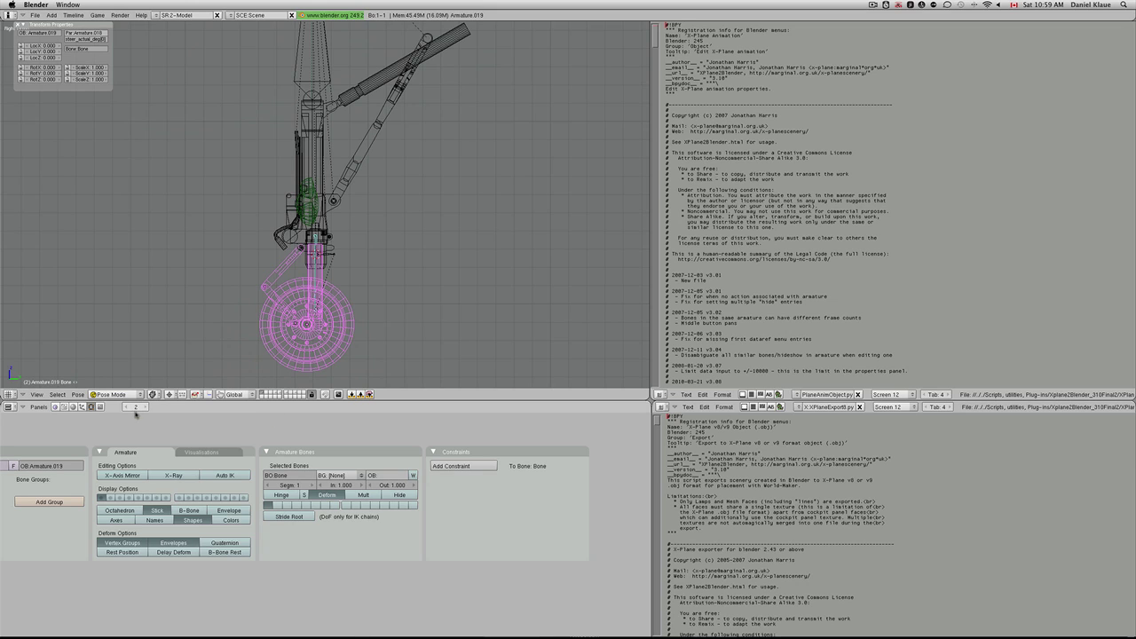
left_click(135, 409)
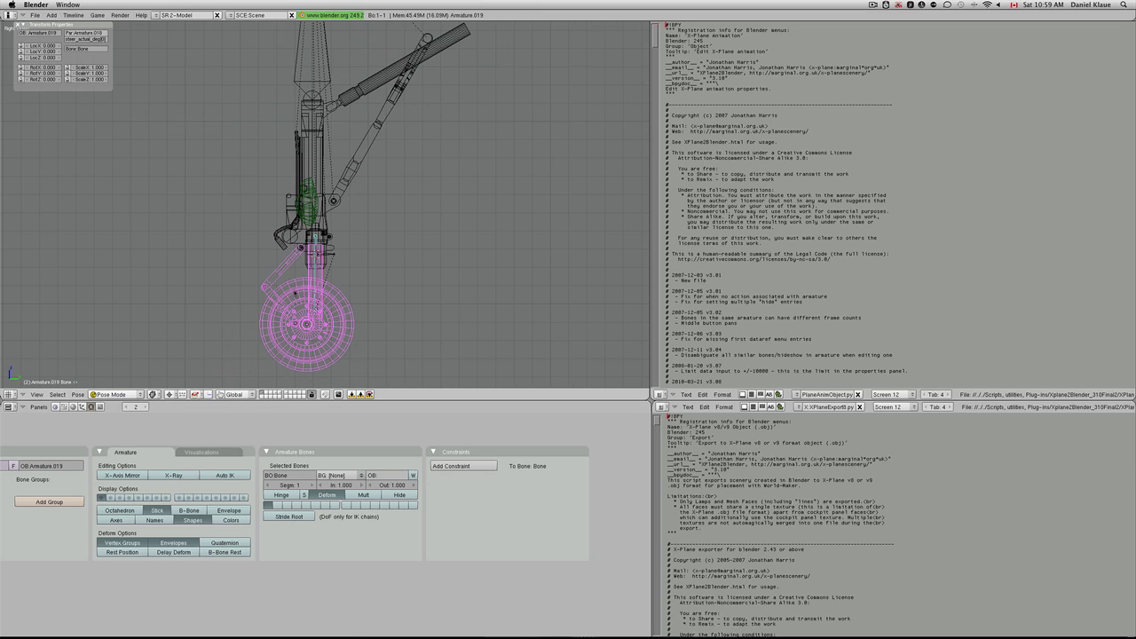
scroll(306, 275, "down", 1)
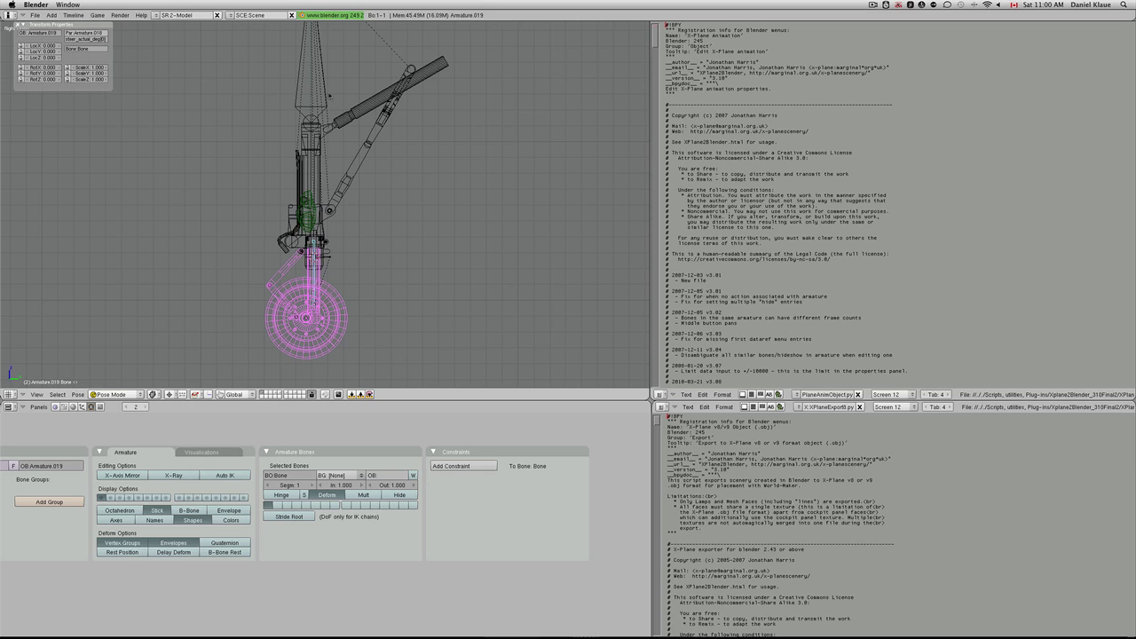
Select the deploy_ratio[0] bone, go to frame 1 and set its armature to Rest Position.
right_click(324, 101)
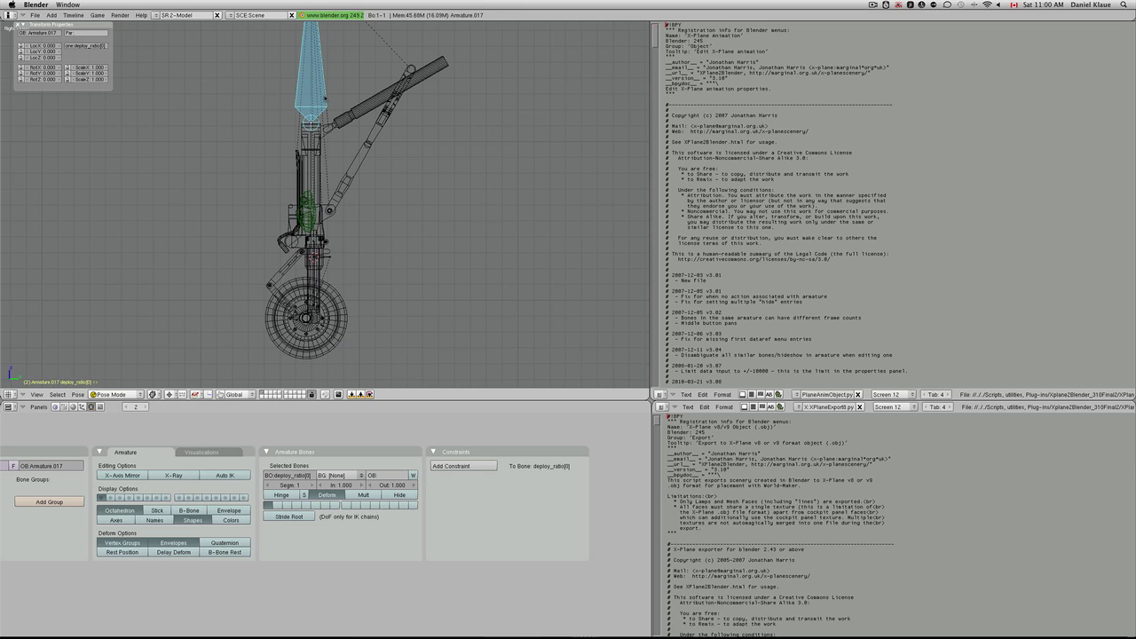
key("Left")
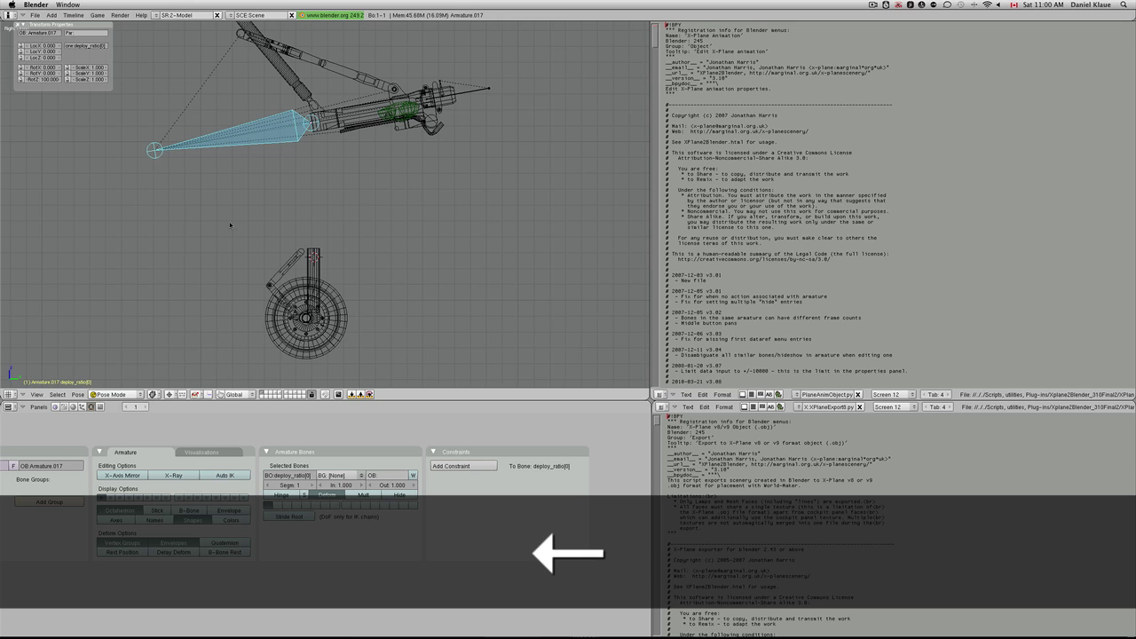
left_click(116, 552)
Select the wheels and lower strut parts with the new armature and parent them to its bone.
right_click(321, 243)
key("g")
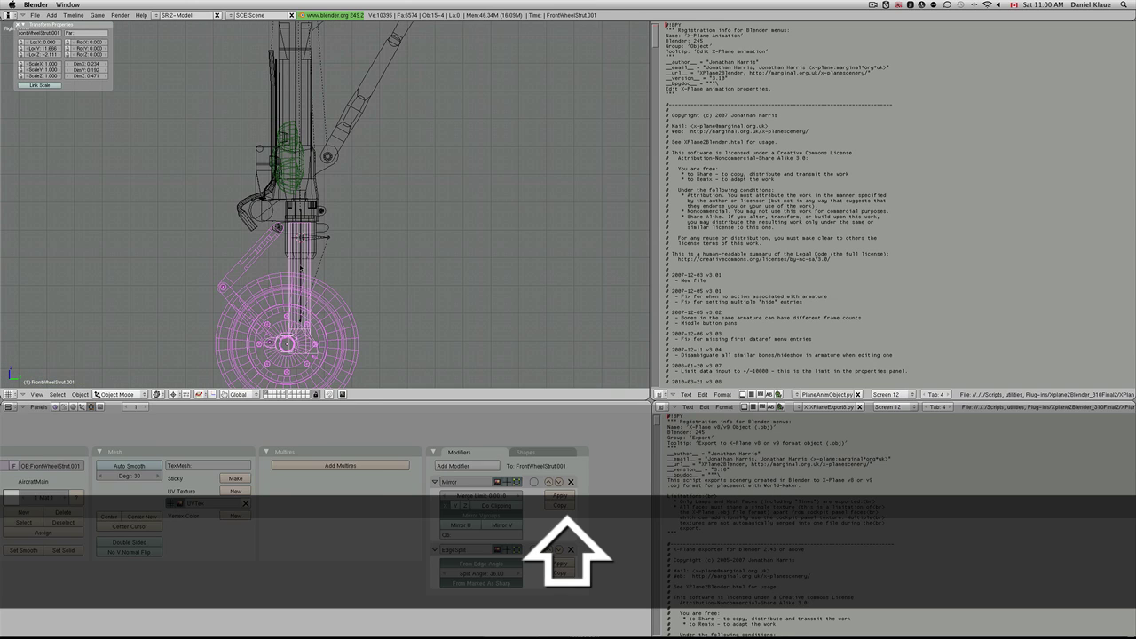
right_click(324, 263, "shift")
key("ctrl+p")
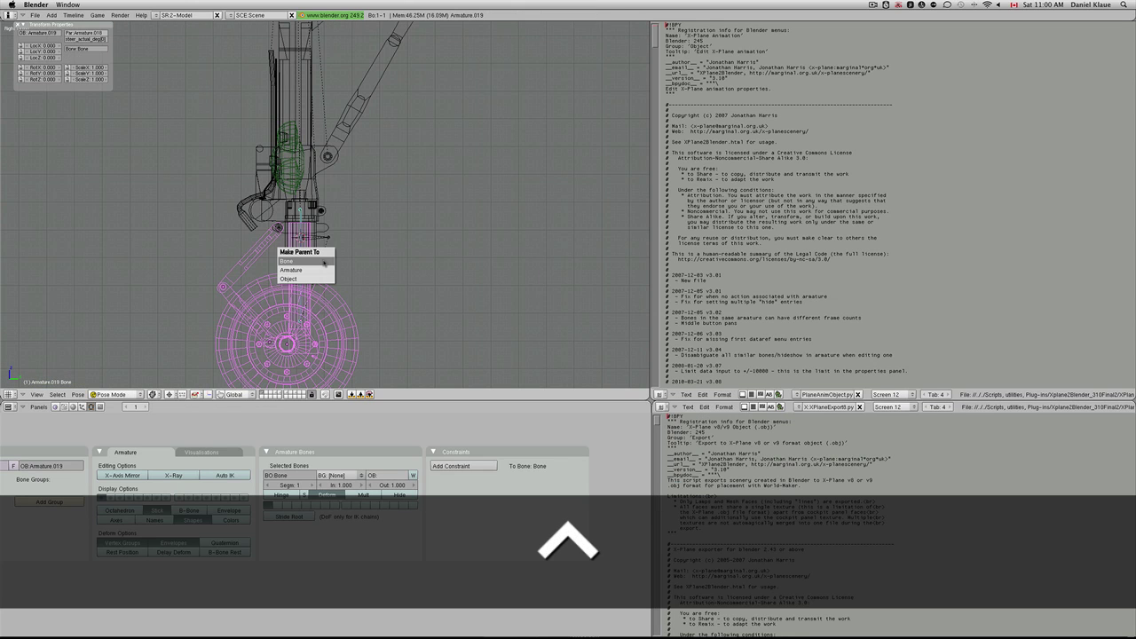
left_click(322, 262)
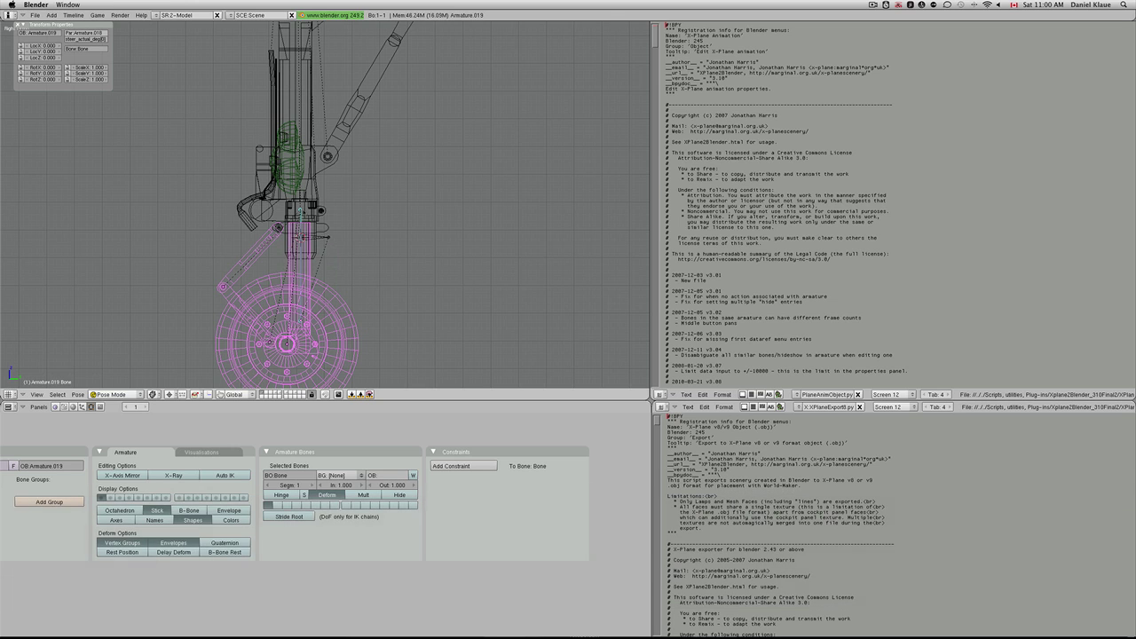
Insert a Rot keyframe for the new armature's bone at frame 1 and advance to frame 2.
right_click(318, 157)
right_click(301, 277)
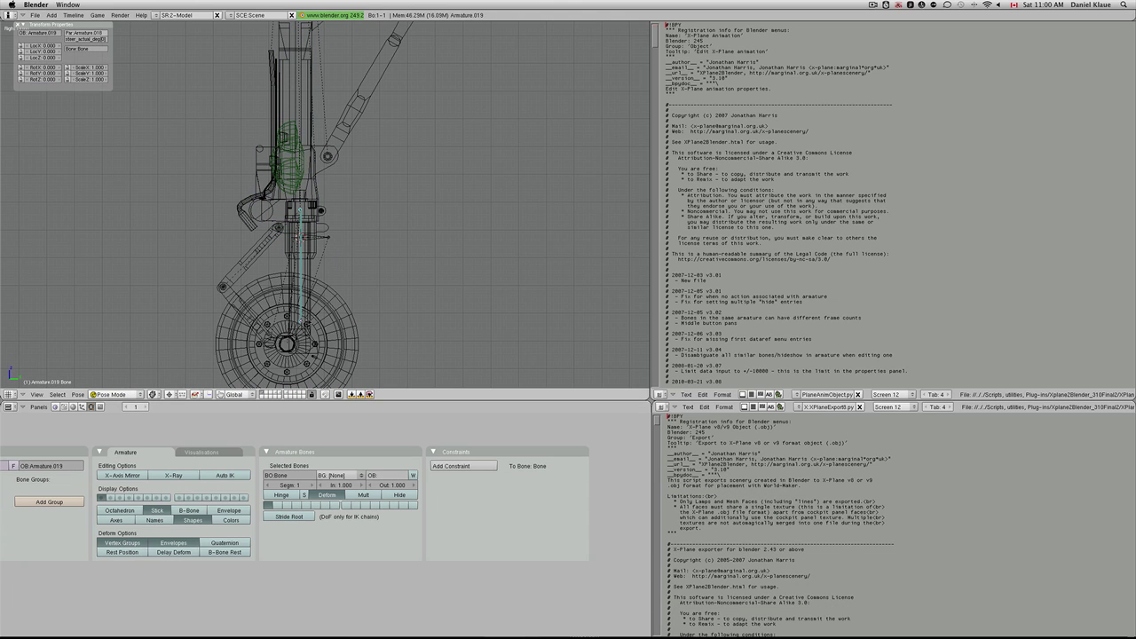
key("Right")
key("Left")
key("i")
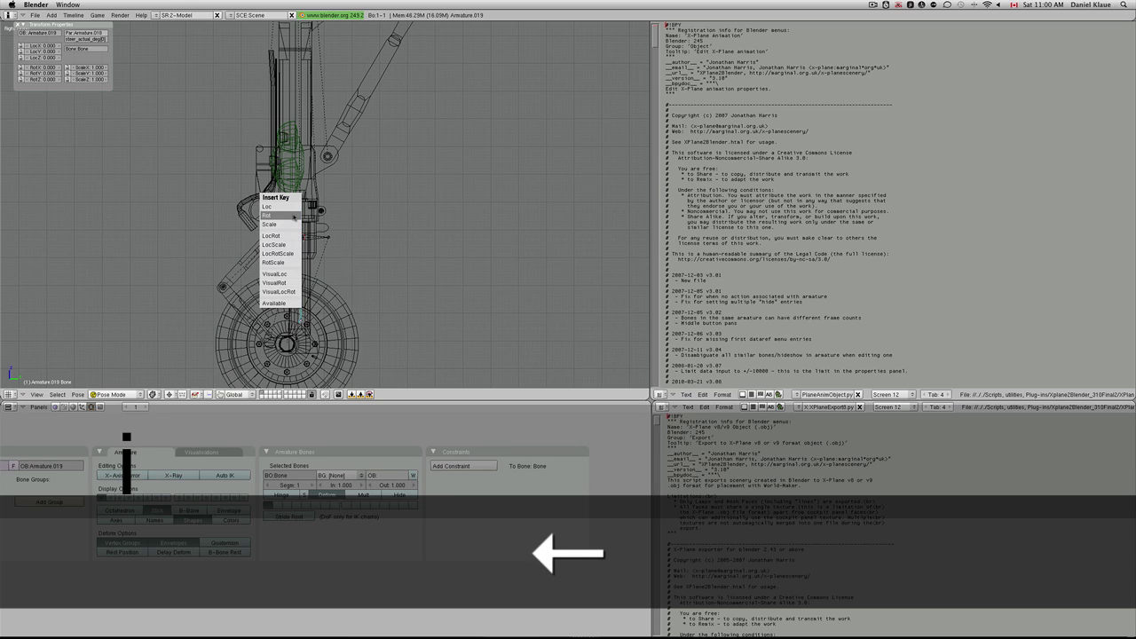
left_click(294, 216)
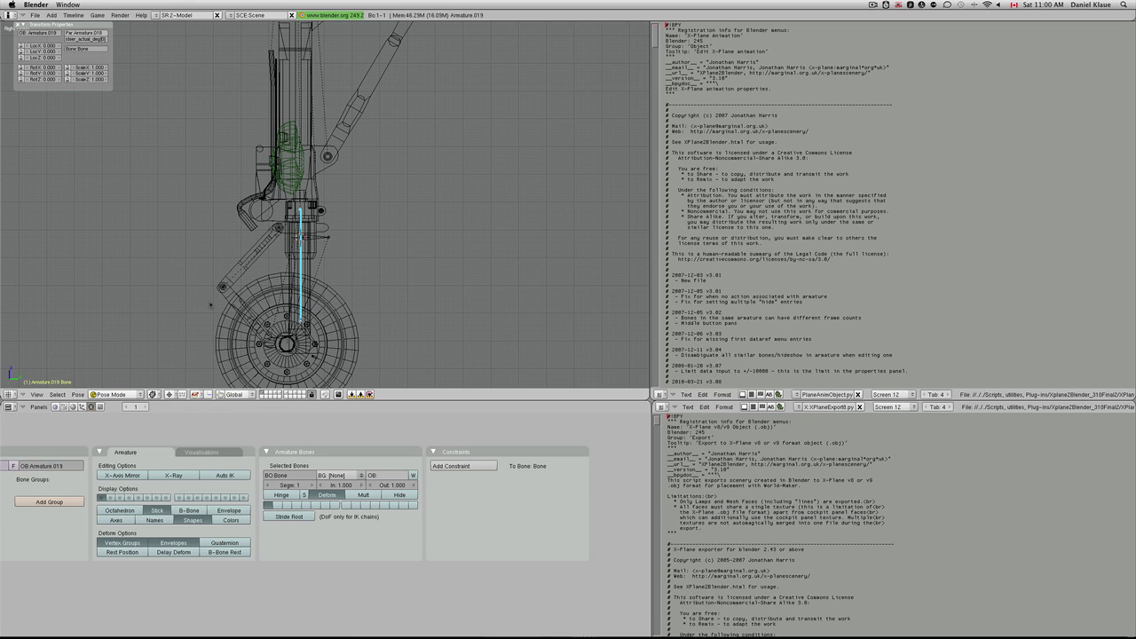
key("Right")
key("g")
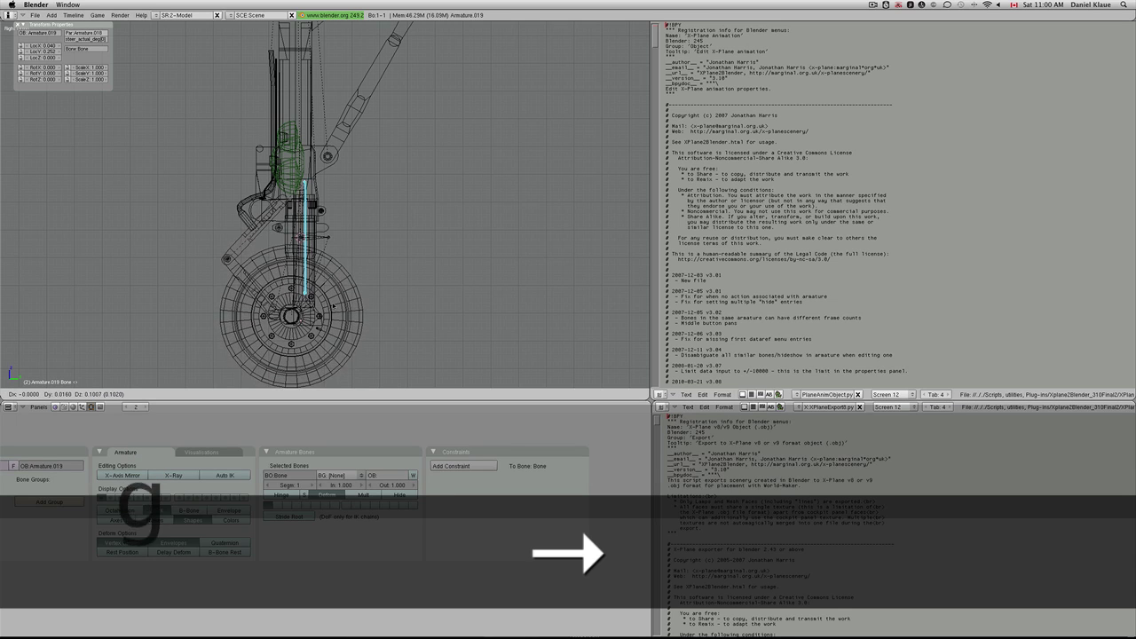
key("Escape")
scroll(330, 285, "down", 4)
middle_click_drag(329, 286, 336, 215, "shift")
scroll(335, 215, "up", 1)
key("shift")
scroll(380, 269, "down", 8)
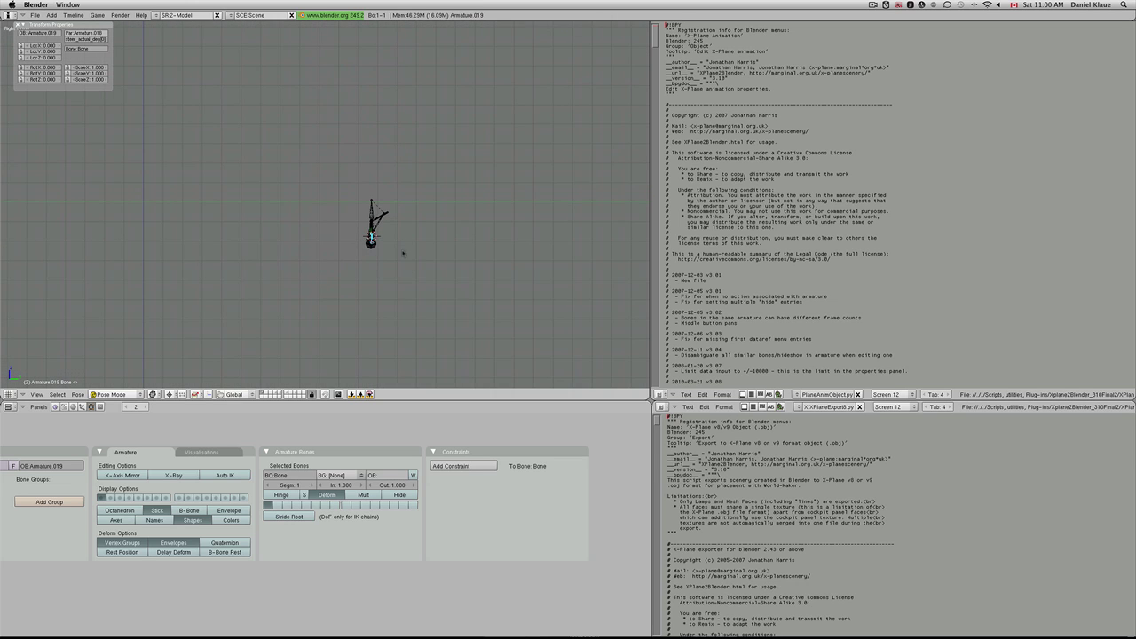
scroll(403, 253, "up", 8)
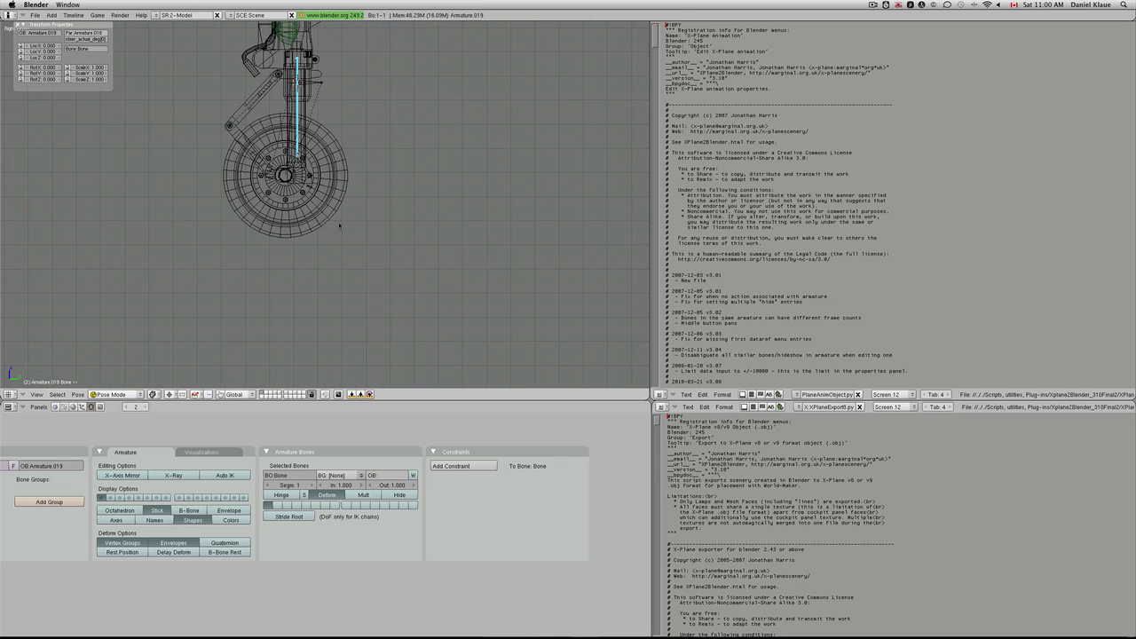
scroll(340, 224, "down", 2)
scroll(315, 133, "up", 2)
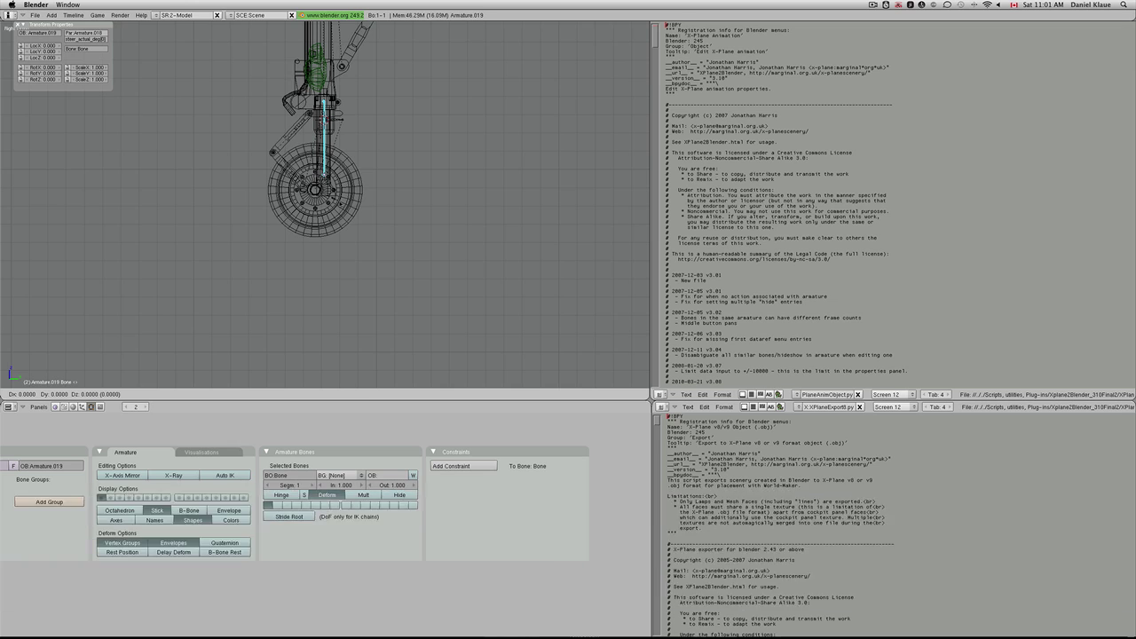
Move the lower strut bone straight up by 0.1 and insert a Loc keyframe at frame 2.
key("g")
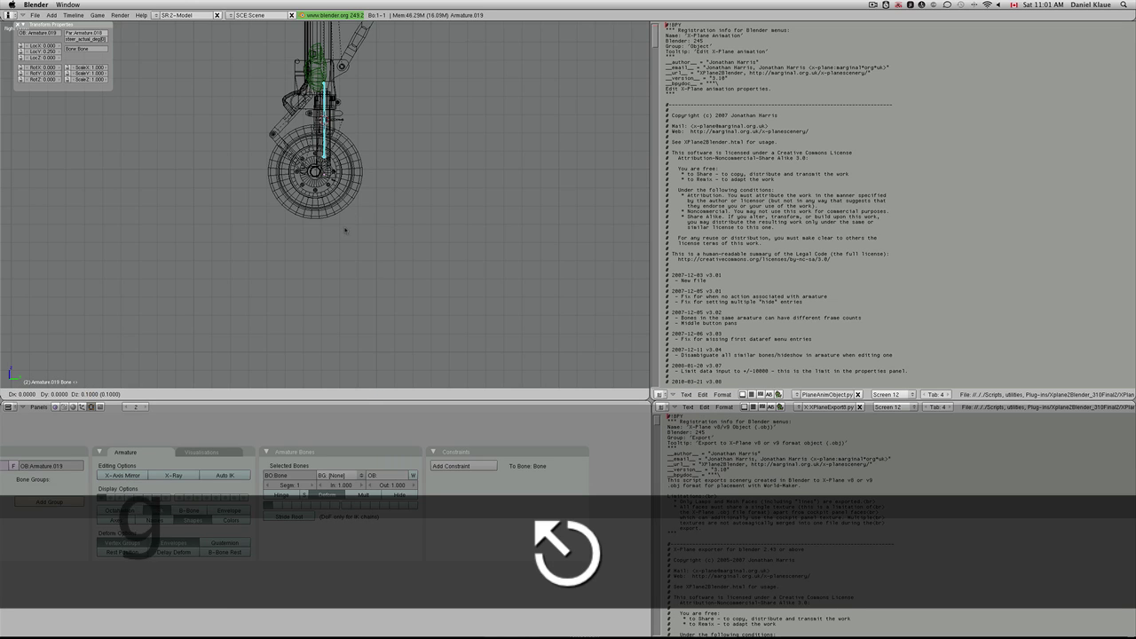
middle_click_drag(315, 171, 349, 253, "shift")
key("i")
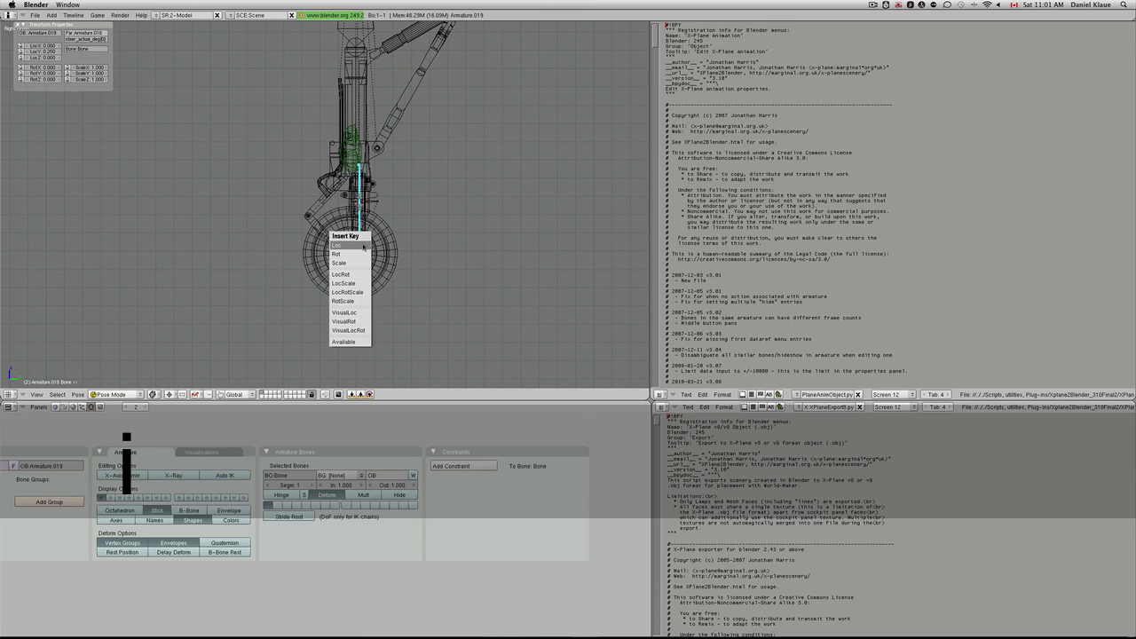
left_click(363, 246)
Select the front wheels and assign the sim/flightmodel2/gear tire_vertical_deflection_mtr dataref to their parent bone in the X-Plane animation script.
right_click(382, 256)
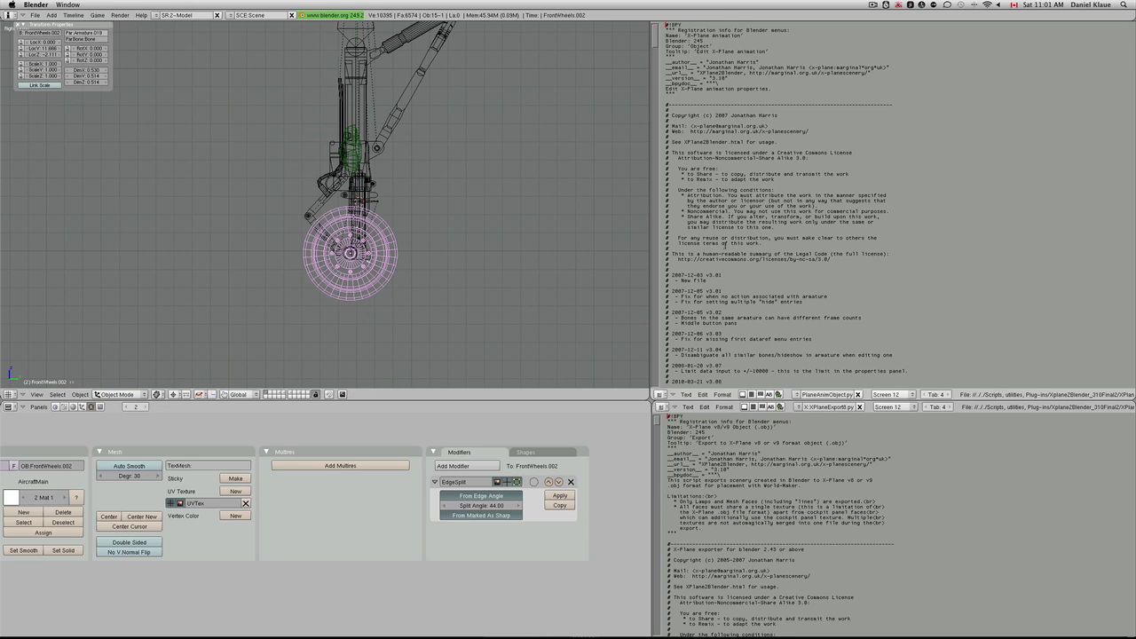
key("alt+p")
left_click(661, 51)
left_click(672, 139)
left_click(672, 177)
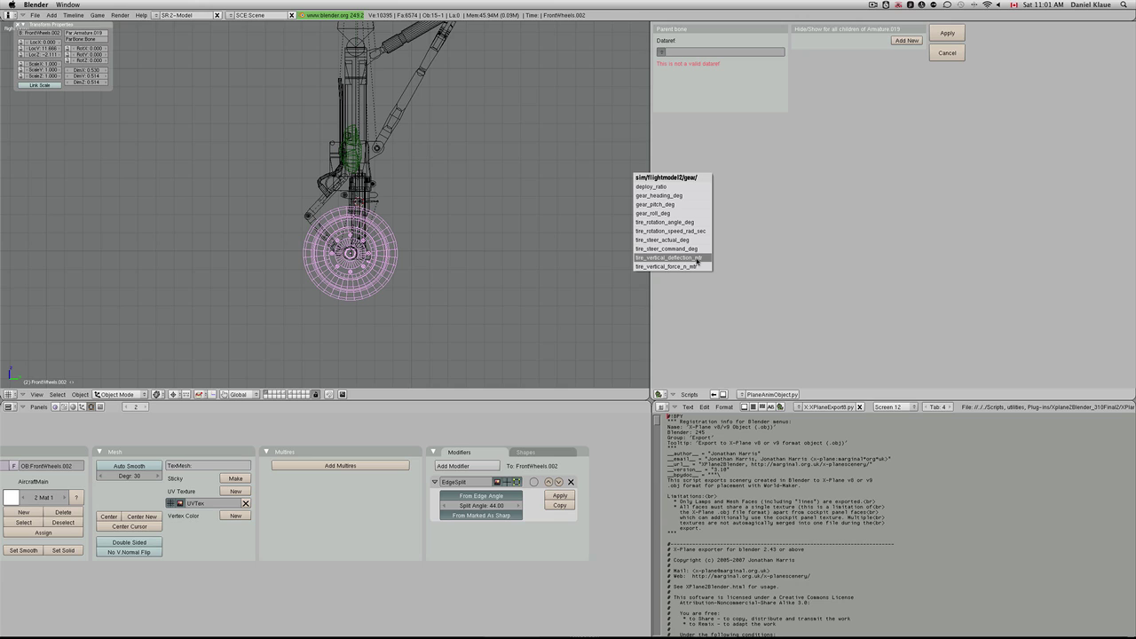
left_click(698, 258)
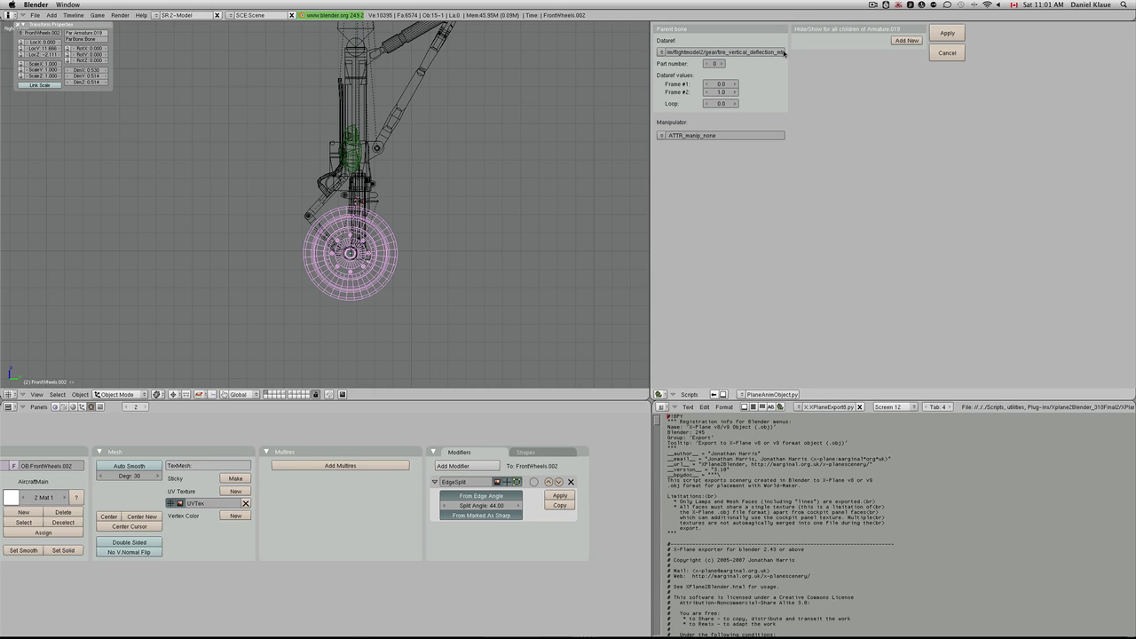
Set the dataref value for Frame #2 to 0.1 and apply the animation settings.
left_click(720, 92)
type(".1")
key("Return")
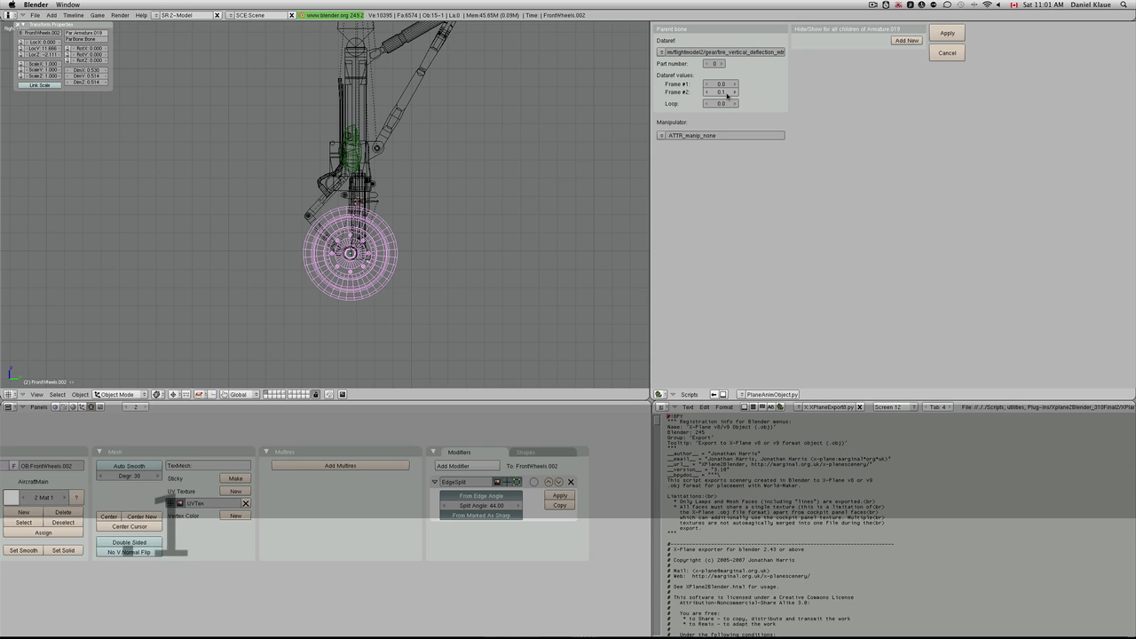
left_click(940, 32)
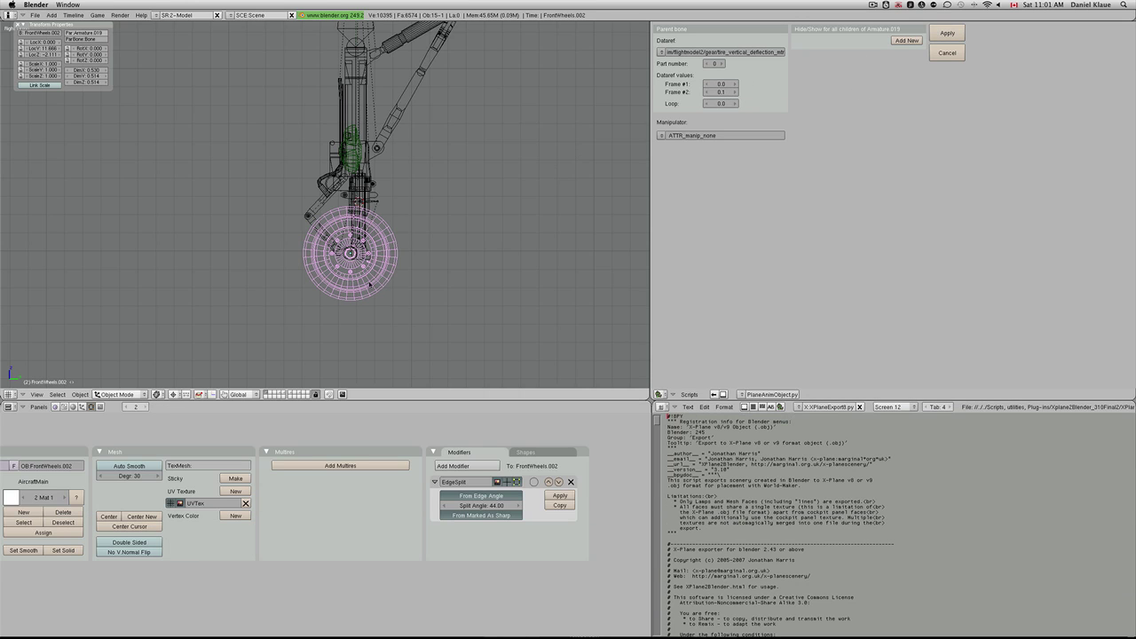
left_click(946, 39)
Step back and forth between frames 1 and 2 to preview the strut compression.
key("Left")
key("Right")
key("Left")
key("Right")
key("Up")
key("alt+p")
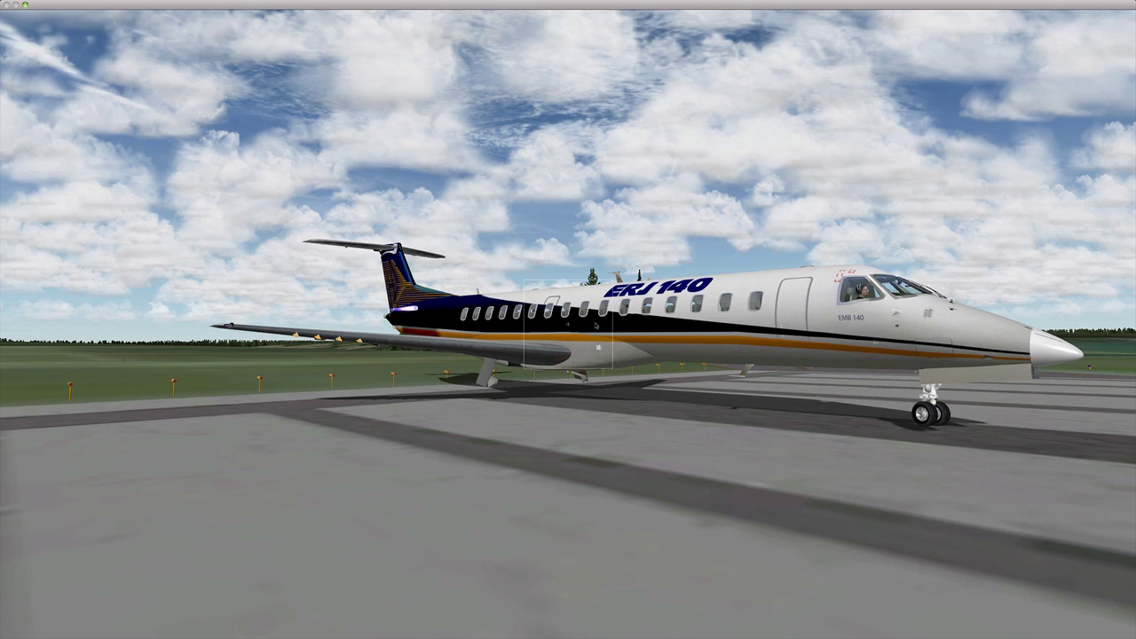
Test the gear in X-Plane by toggling the brakes repeatedly while the aircraft rolls, and retract the landing gear in flight.
key("b")
key("b")
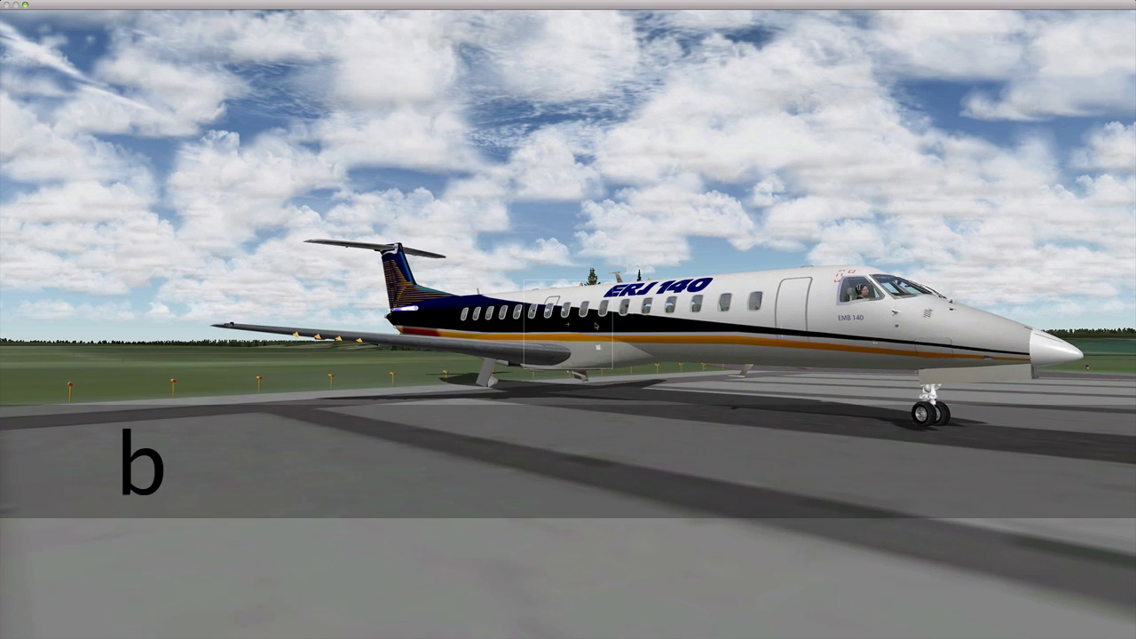
key("b")
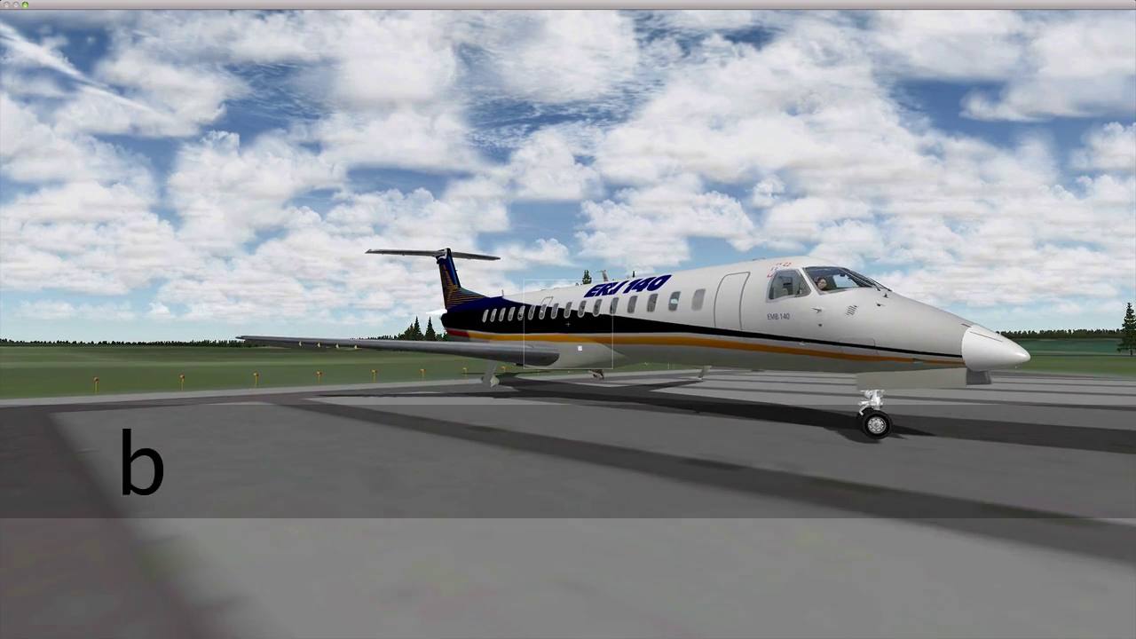
key("b")
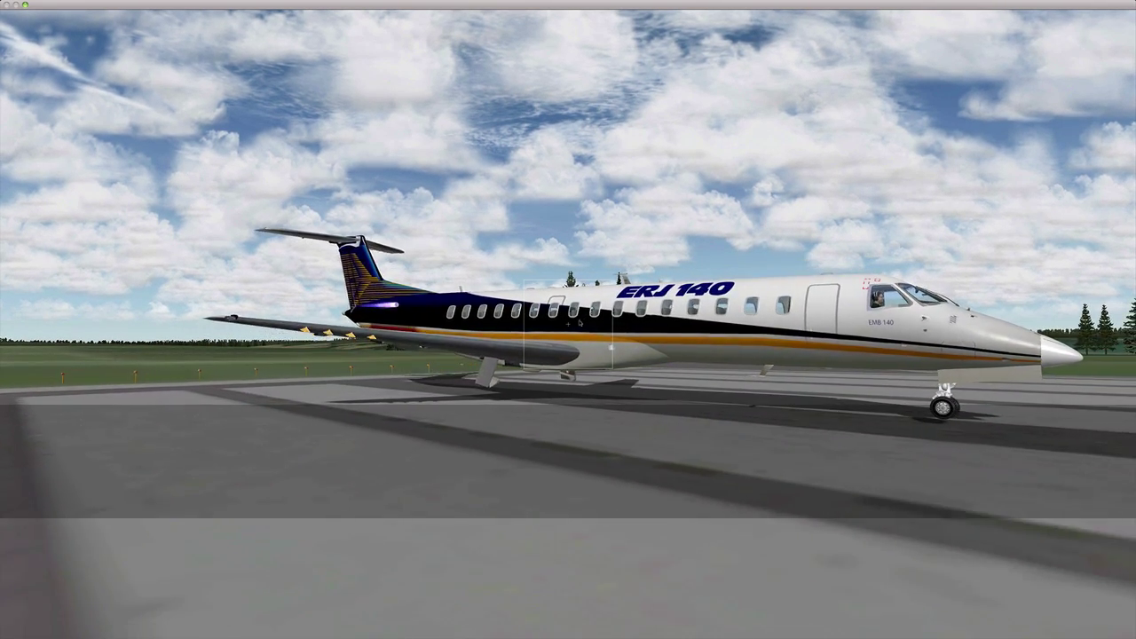
key("b")
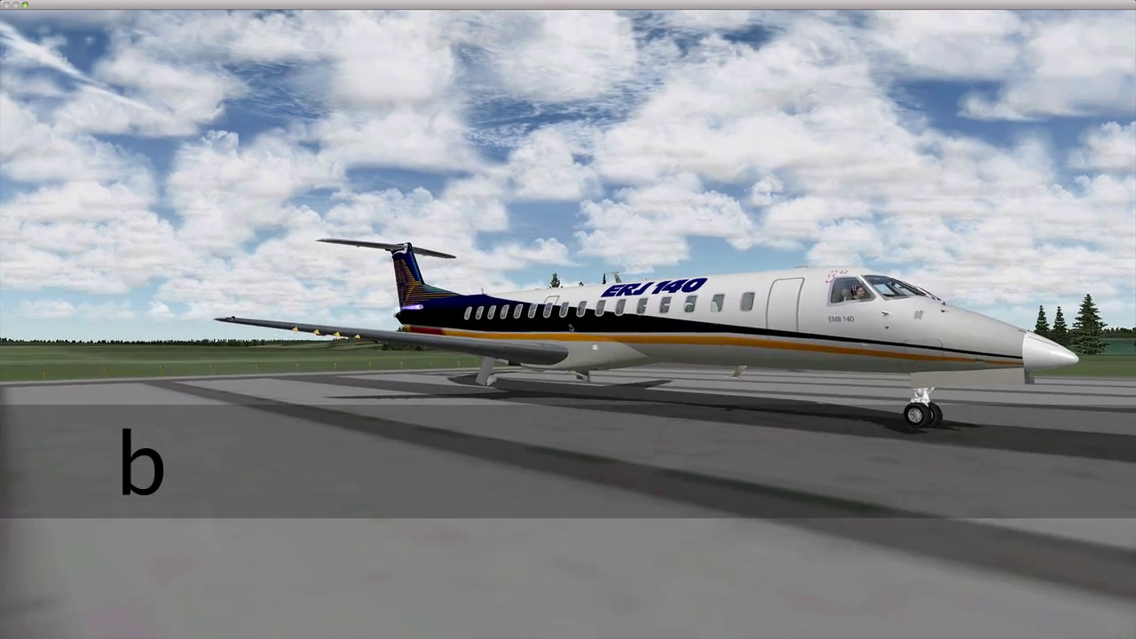
key("b")
key("b")
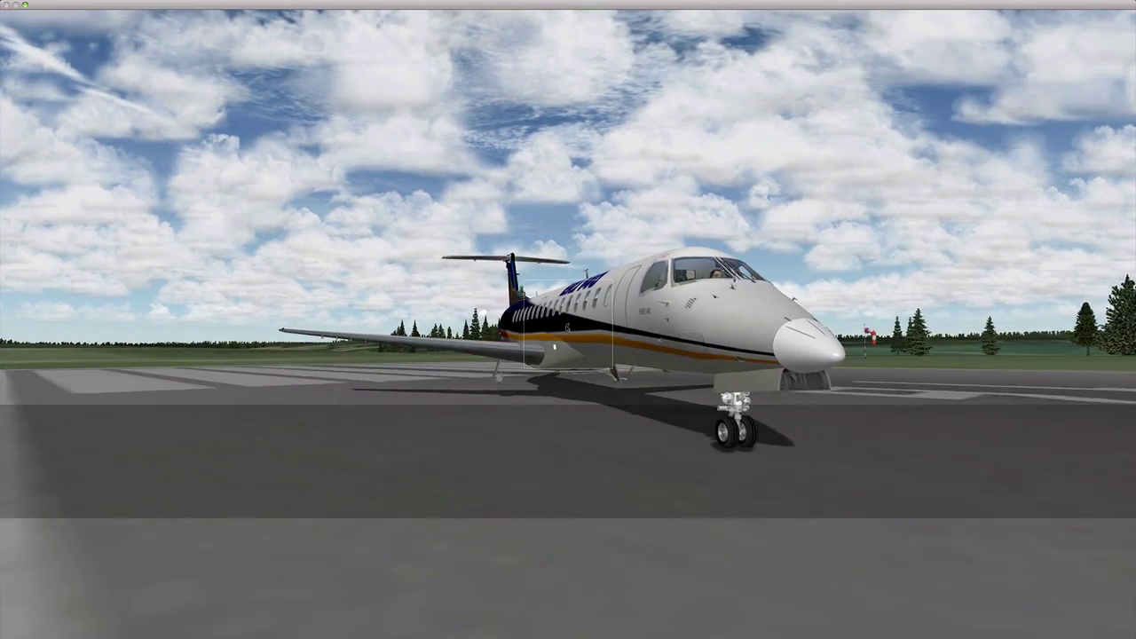
key("b")
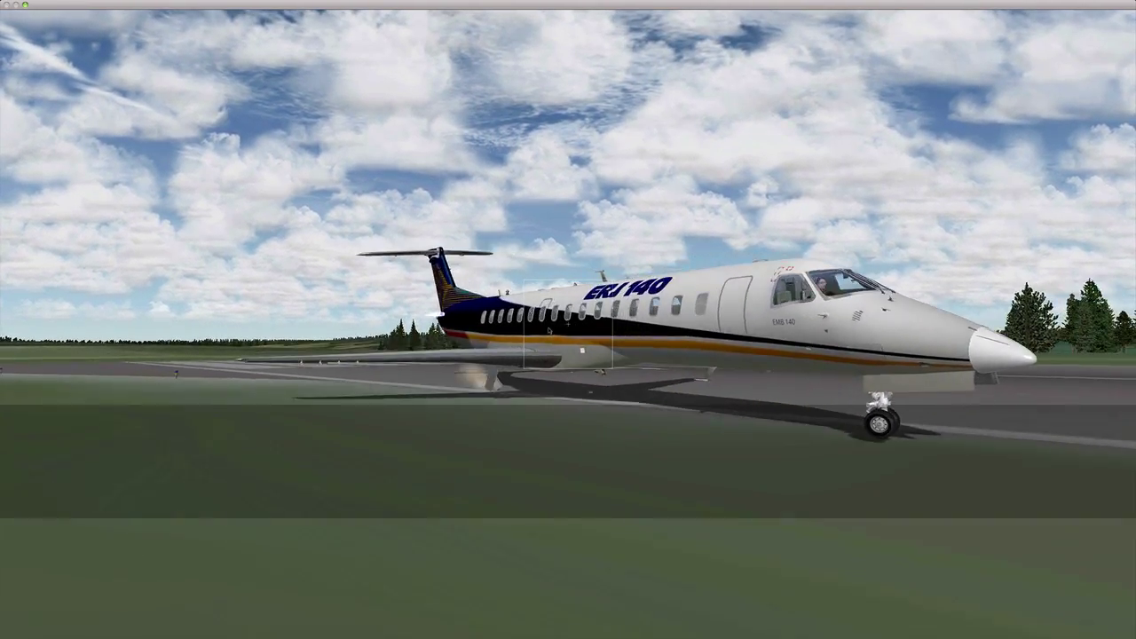
key("b")
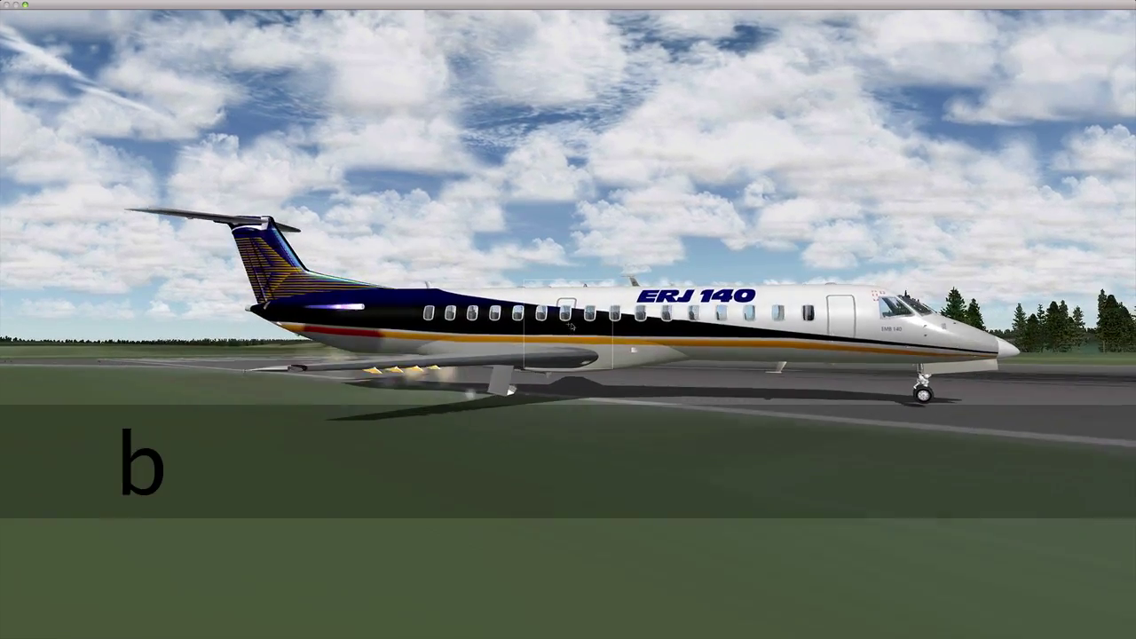
key("g")
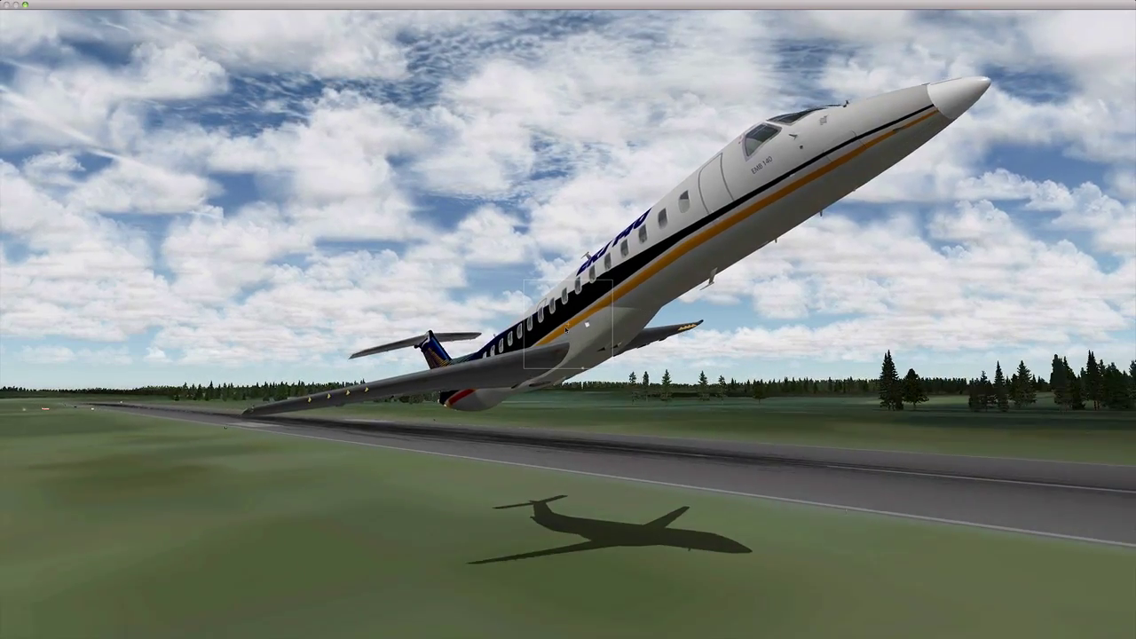
Switch back to Blender, set the steering armature to Rest Position in side view and select the lower strut's vertical deflection bone.
key("super+Tab")
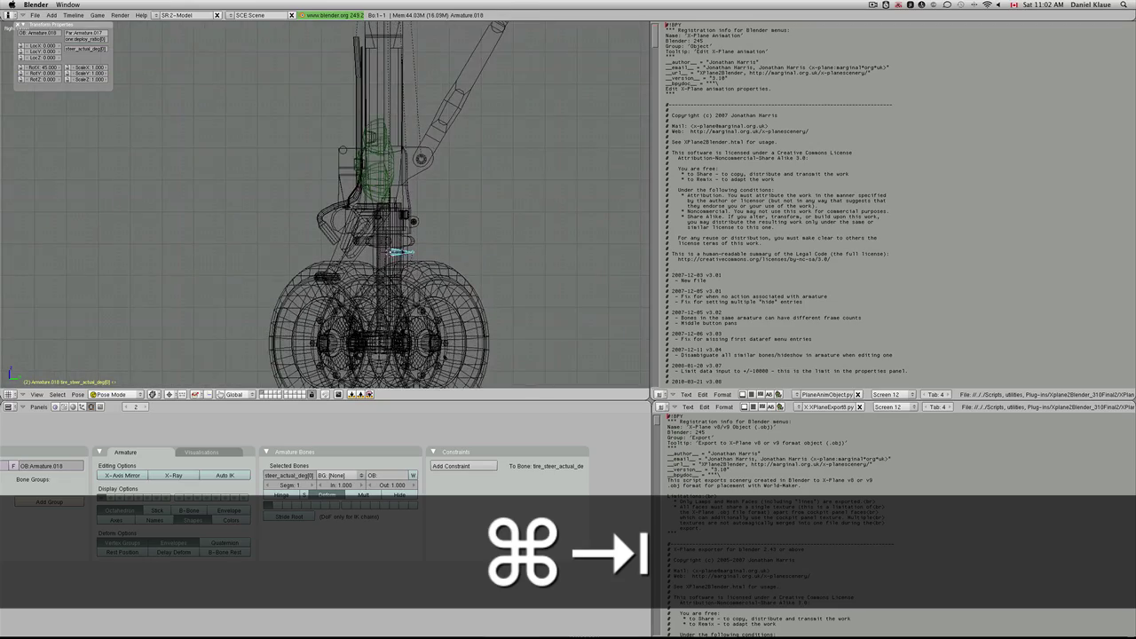
key("KP_1")
key("KP_3")
left_click(126, 552)
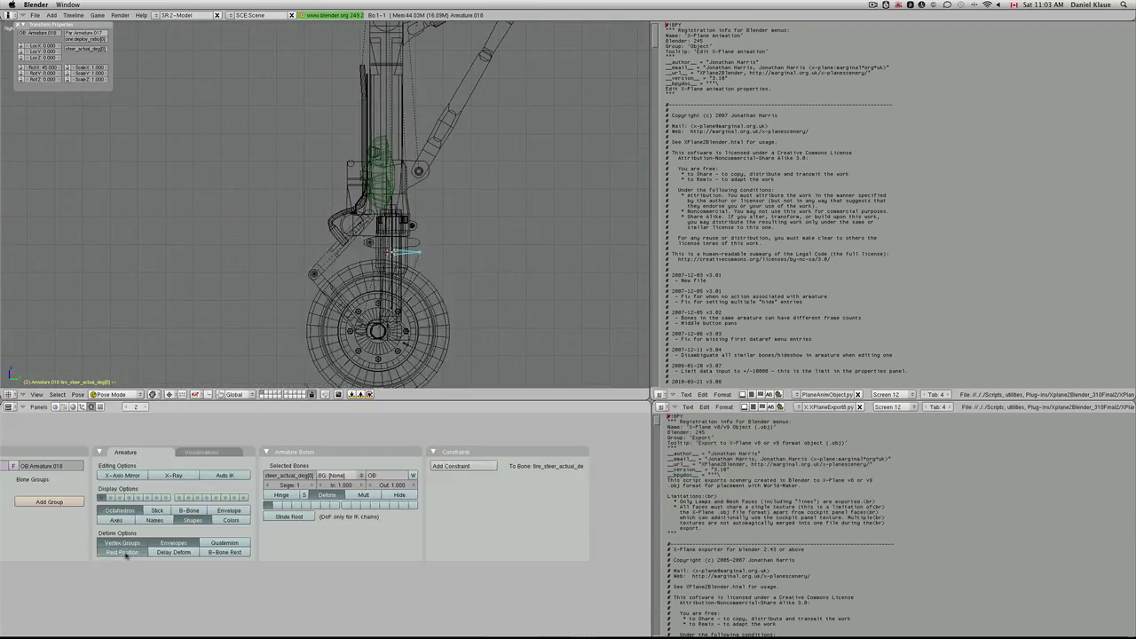
right_click(393, 233)
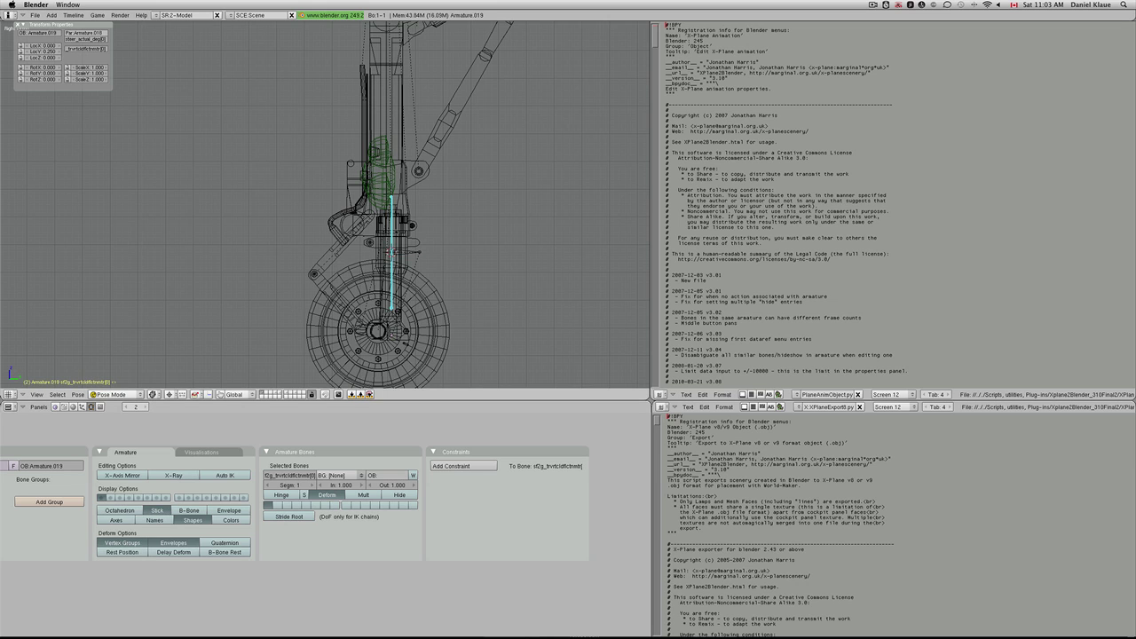
Step between frames 1 and 2 to review the strut compression, with the gear deploy bone selected for part of the preview.
scroll(396, 220, "down", 2)
key("Left")
key("Right")
right_click(391, 59)
key("Left")
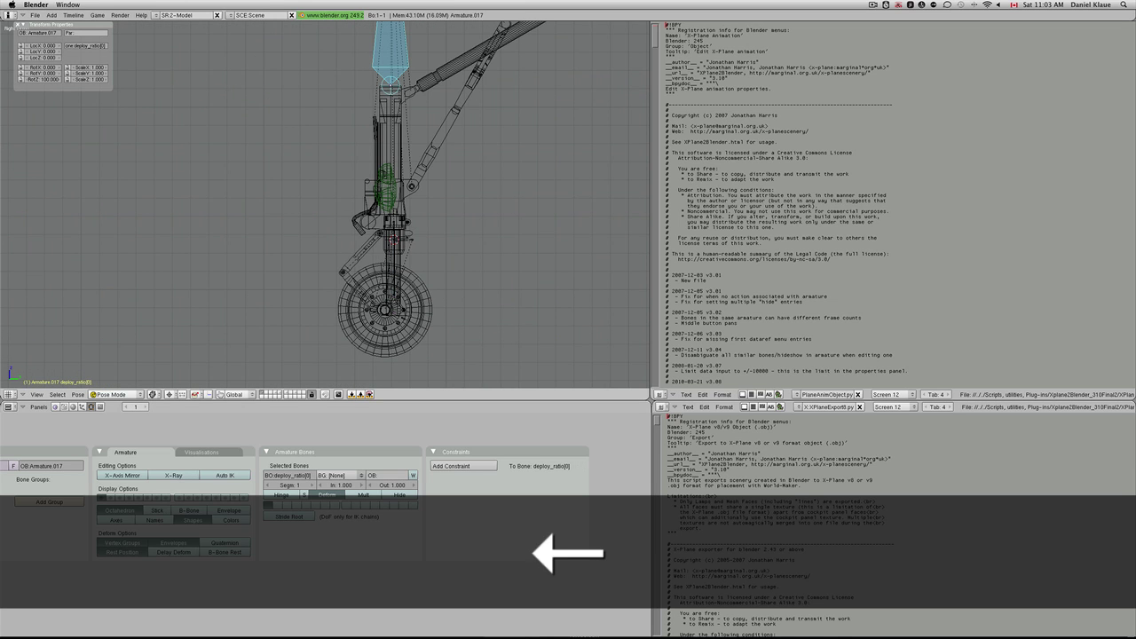
key("Right")
key("Left")
Select the lower scissor link at the wheel and snap the 3D cursor to its hub-end pivot.
right_click(361, 256)
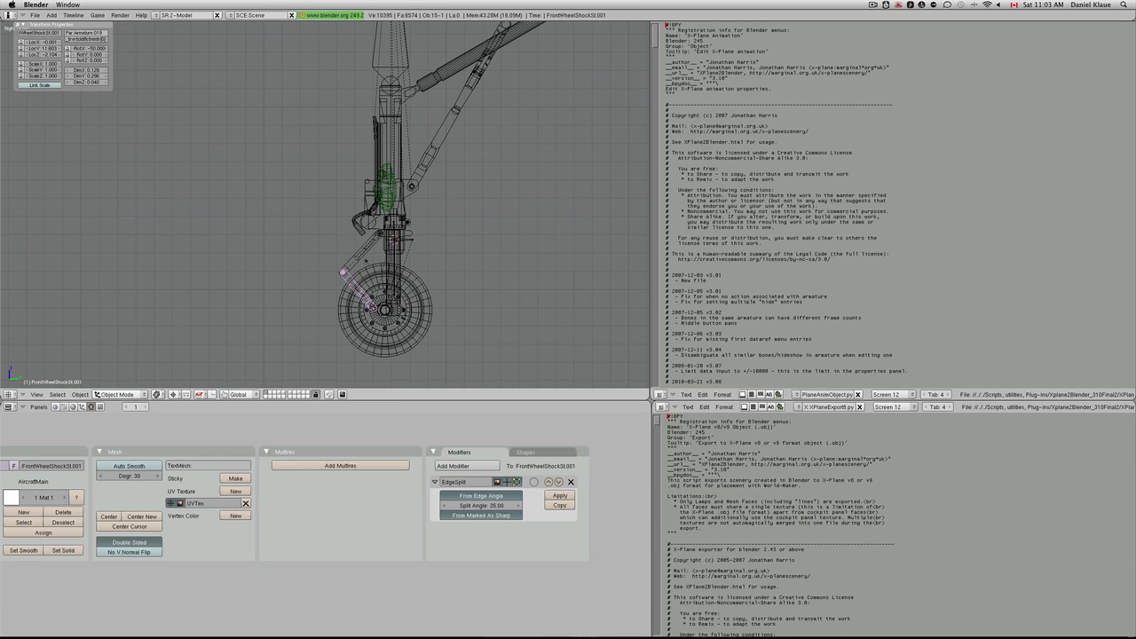
right_click(363, 290)
scroll(363, 290, "down", 1)
key("shift+s")
key("space")
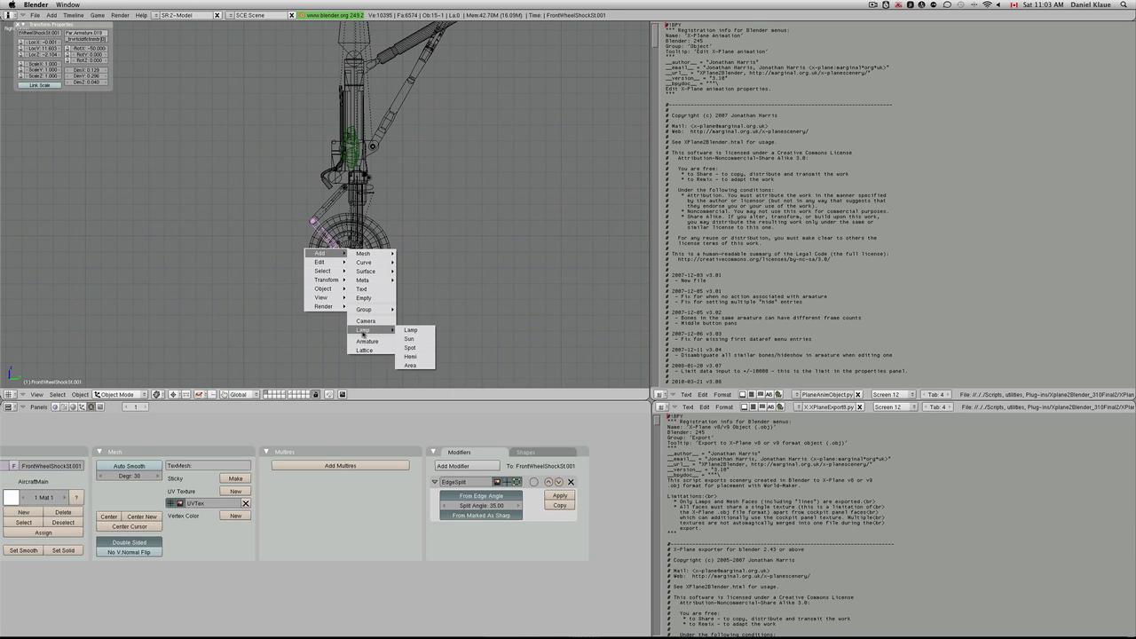
left_click(370, 340)
scroll(402, 182, "down", 2)
scroll(402, 182, "up", 3)
middle_click_drag(402, 182, 434, 84, "shift")
key("g")
left_click(408, 190)
scroll(407, 193, "up", 4)
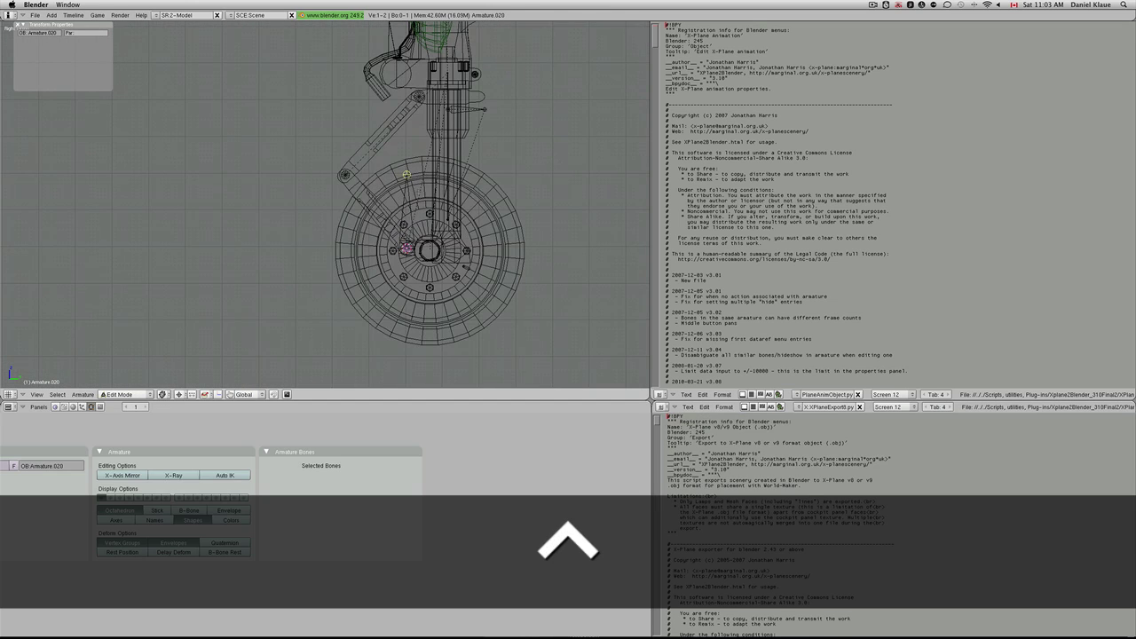
key("e")
middle_click(420, 138)
left_click(421, 109, "ctrl")
key("Tab")
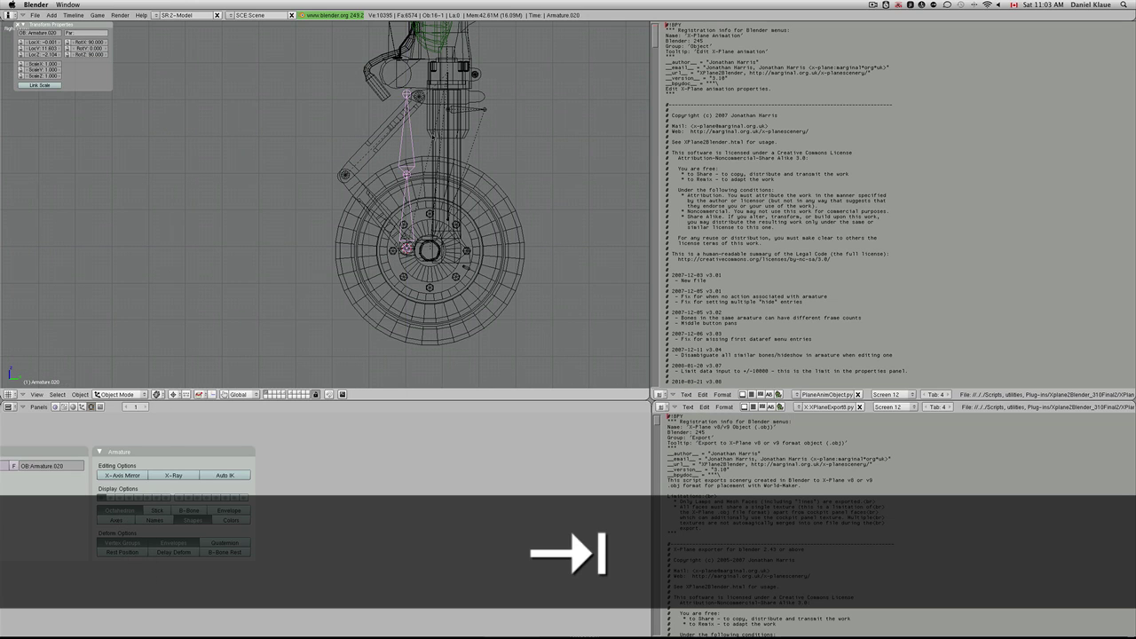
key("ctrl+Tab")
key("r")
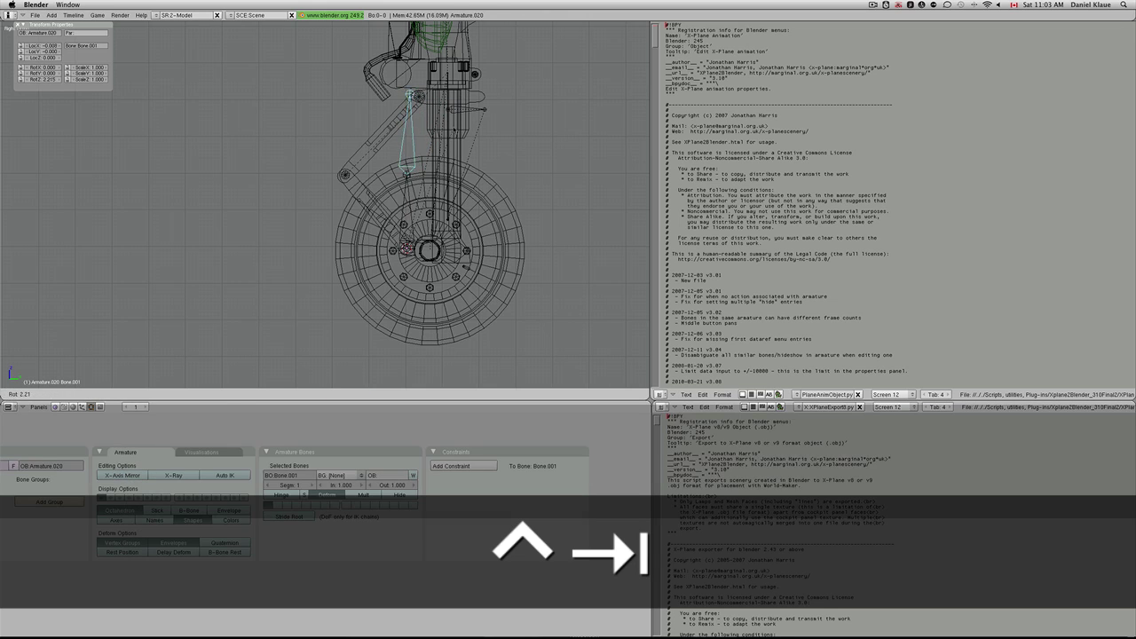
key("Tab")
key("ctrl+Tab")
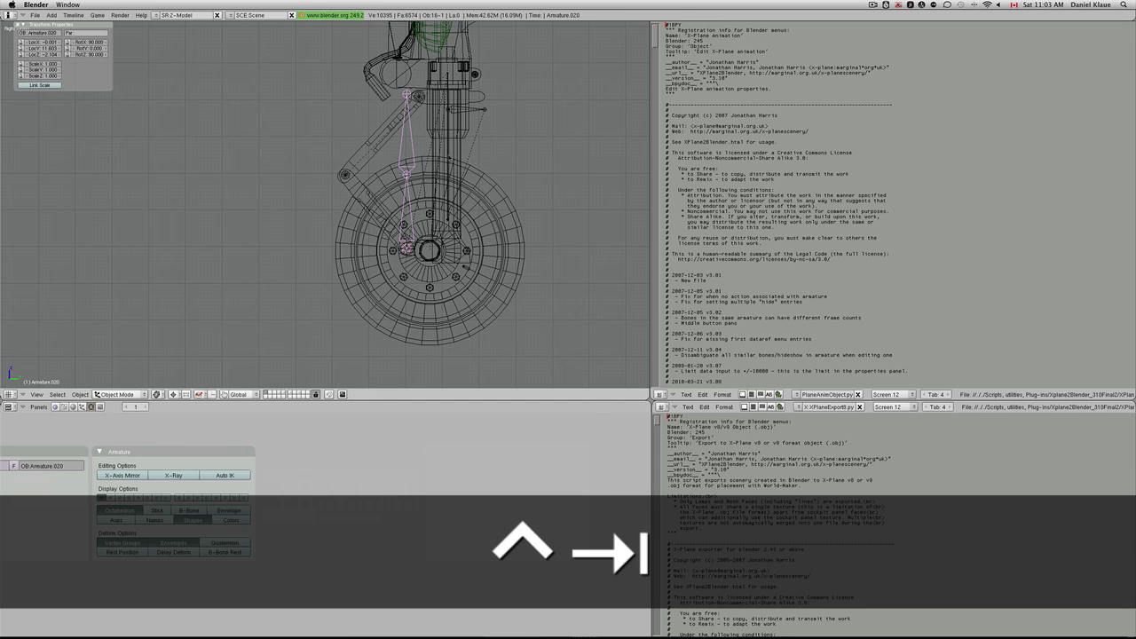
key("x")
key("Return")
Add a new armature at the 3D cursor and lower its bone tip along Z to shorten the bone.
scroll(377, 245, "down", 3)
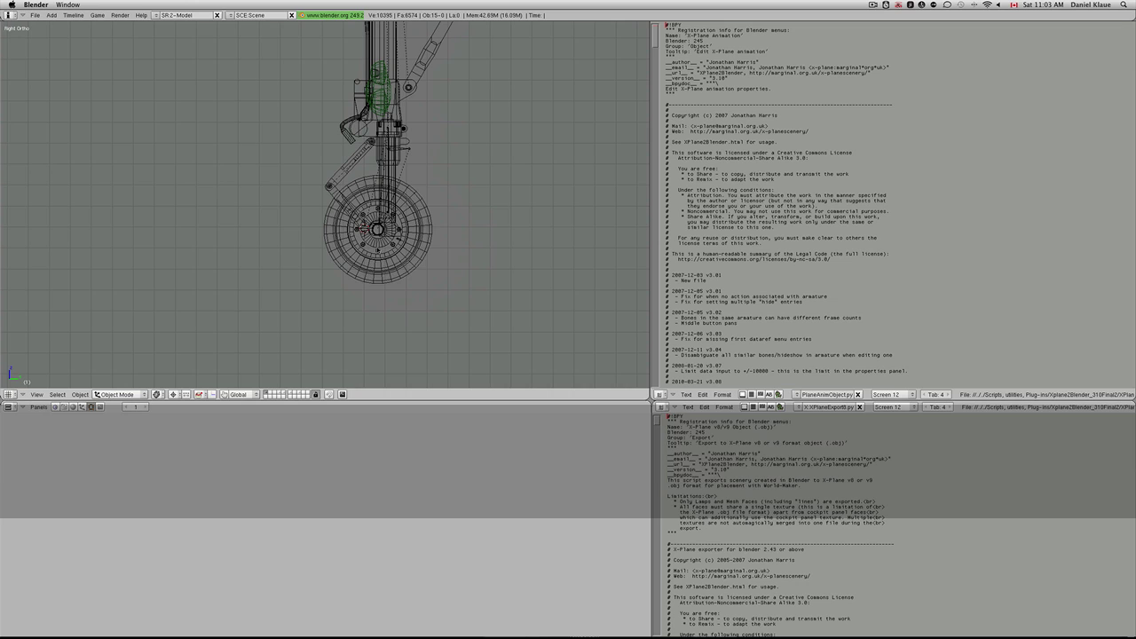
key("space")
left_click(425, 333)
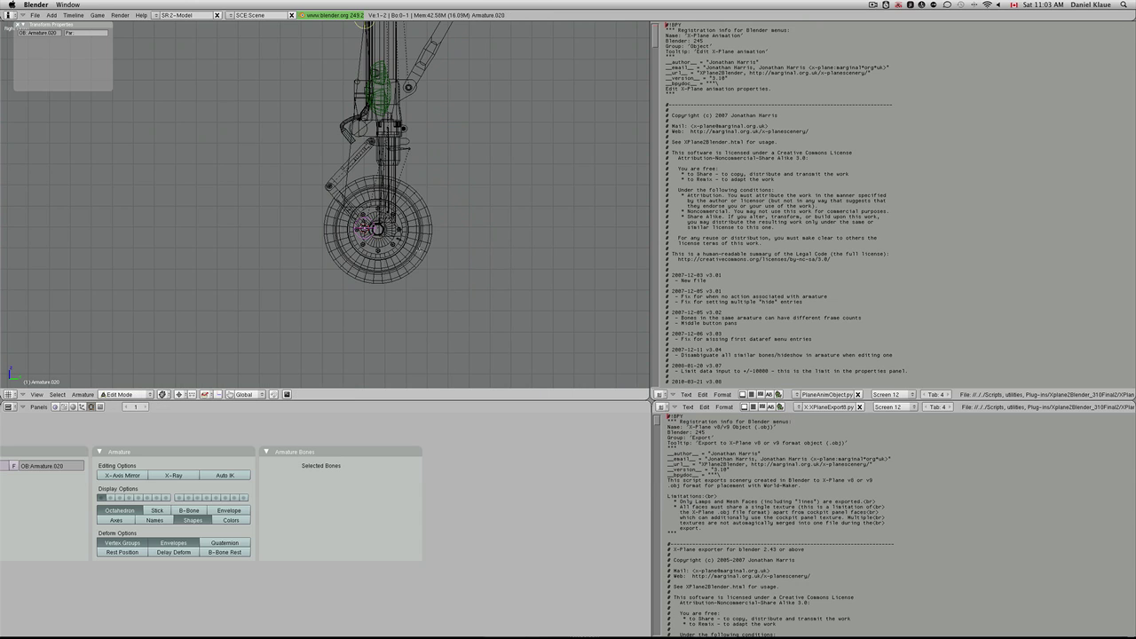
scroll(425, 333, "down", 2)
key("g")
key("z")
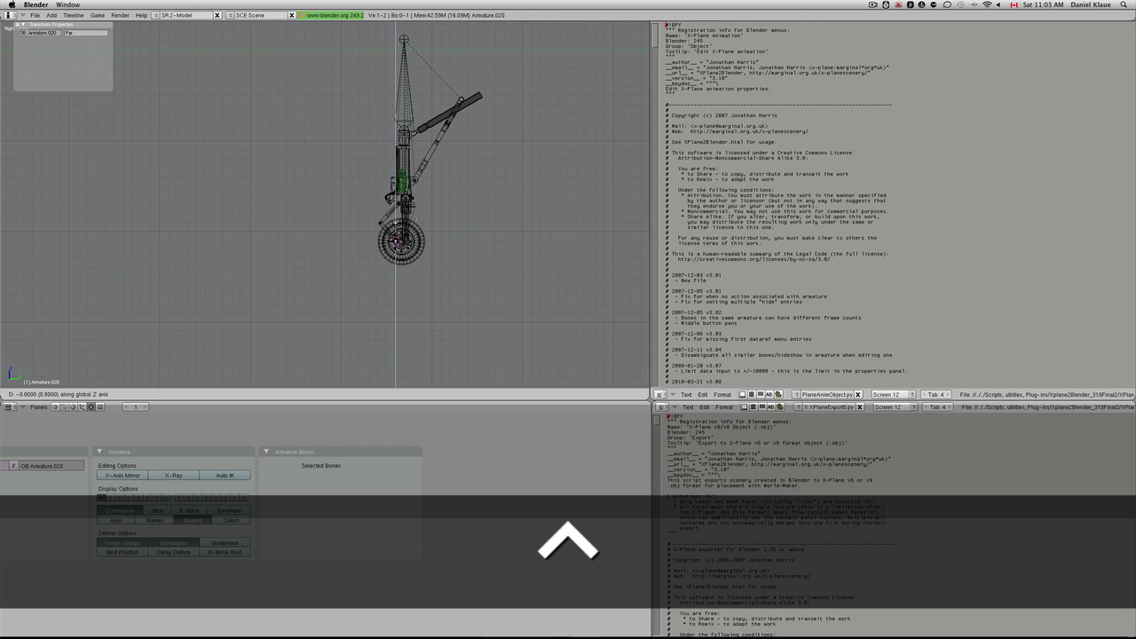
left_click(402, 222, "ctrl")
scroll(402, 223, "up", 2, "ctrl")
scroll(402, 223, "up", 2)
scroll(402, 222, "up", 5)
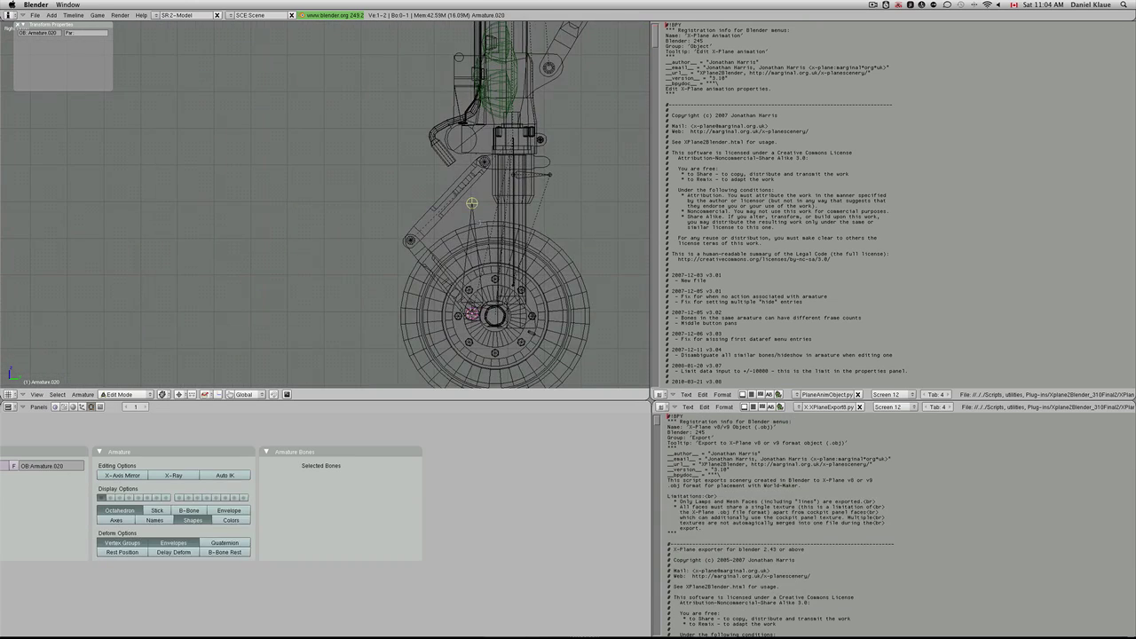
key("Tab")
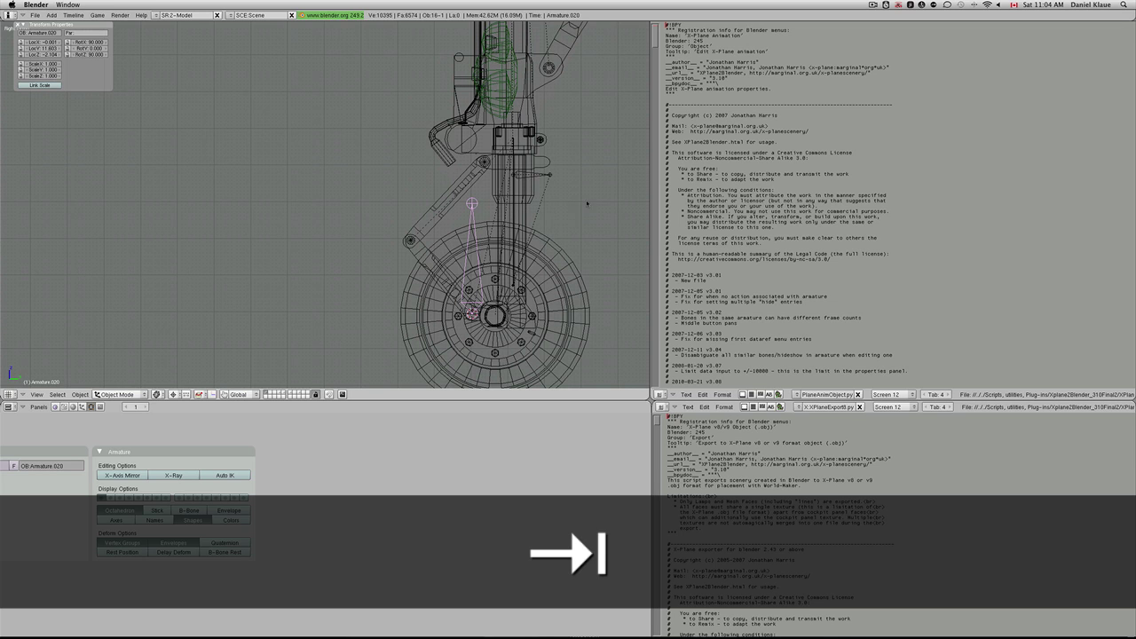
Snap the 3D cursor to the lower link's outer pivot and snap the new bone's tip to it.
key("Tab")
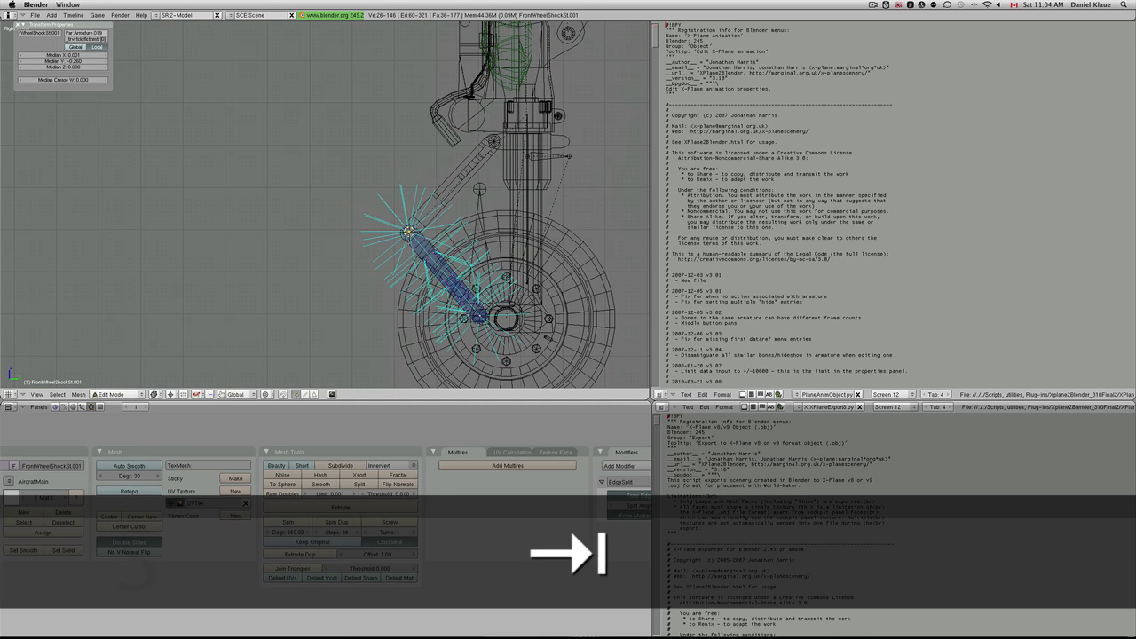
key("Tab")
right_click(485, 194)
key("Tab")
key("shift+a")
key("shift+s")
key("shift+s")
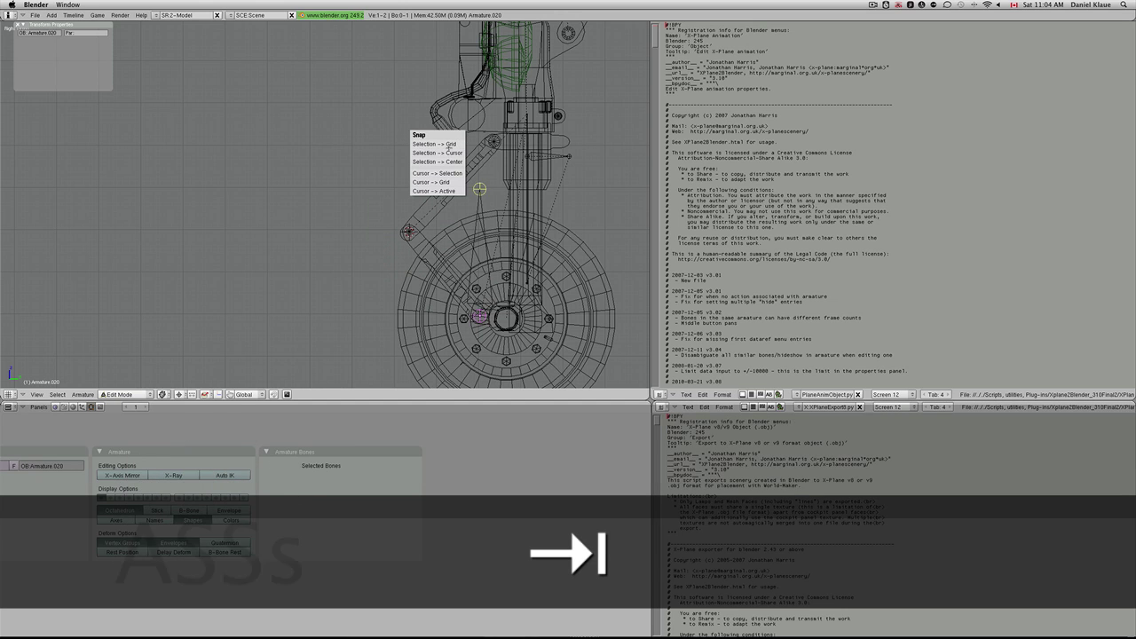
left_click(446, 155)
key("Tab")
scroll(444, 274, "up", 3)
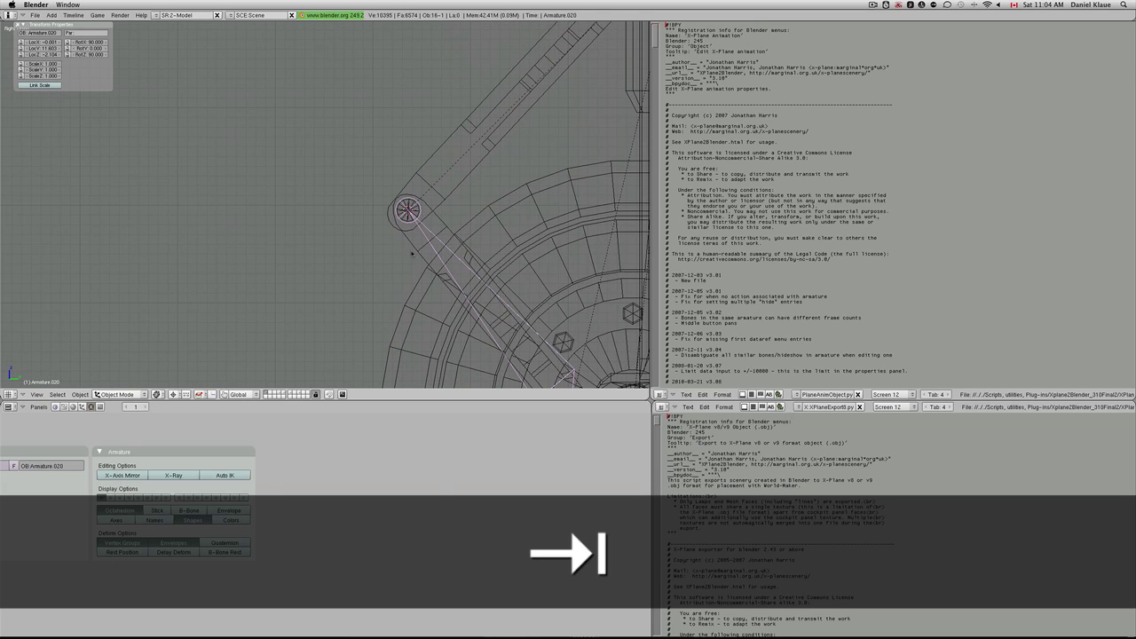
Clear the lower scissor link's existing parent and parent the link to the new armature's bone.
right_click(413, 254)
key("ctrl+Tab")
scroll(415, 254, "down", 2)
scroll(414, 254, "down", 2)
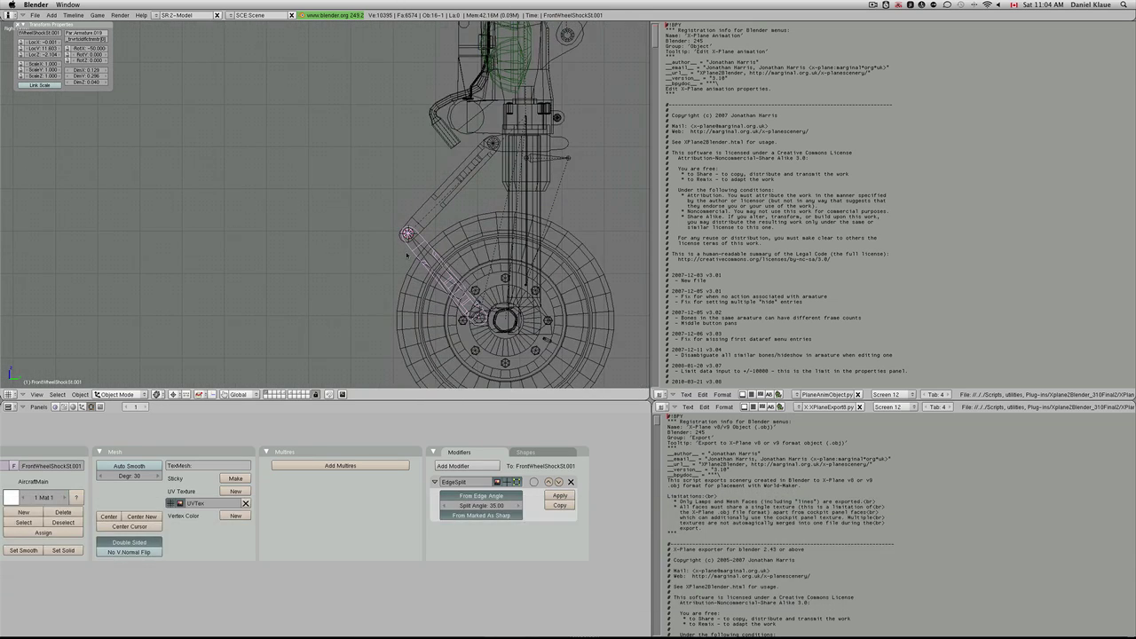
key("alt+p")
left_click(407, 255)
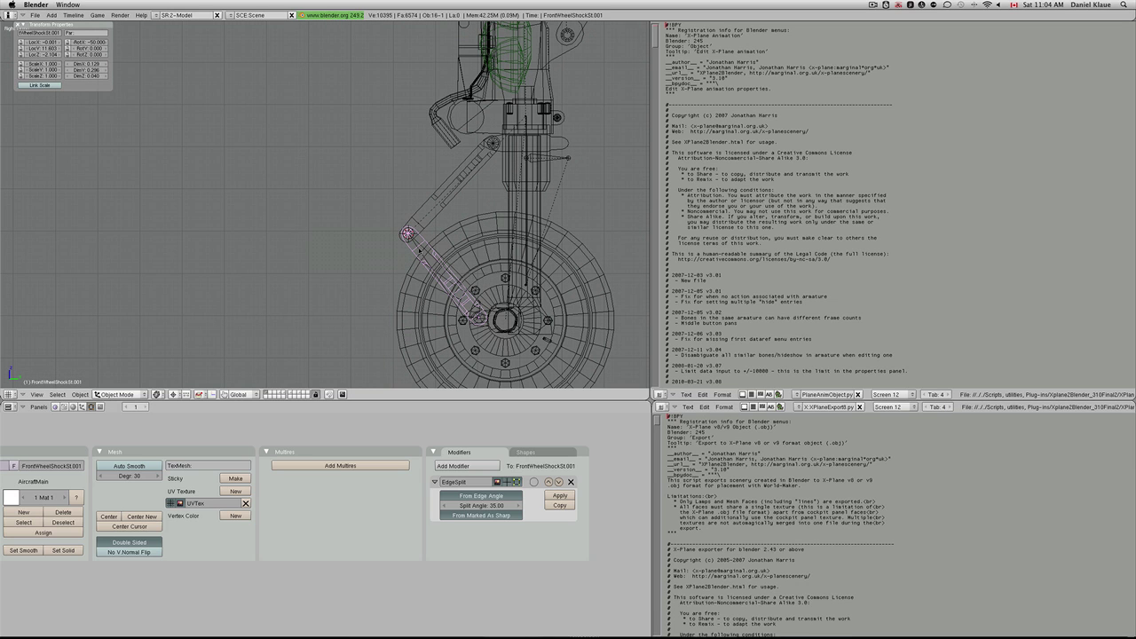
right_click(420, 251, "shift")
scroll(422, 250, "up", 1)
key("ctrl+p")
left_click(424, 249)
Parent the lower link's armature to the strut's vertical deflection bone.
right_click(425, 211)
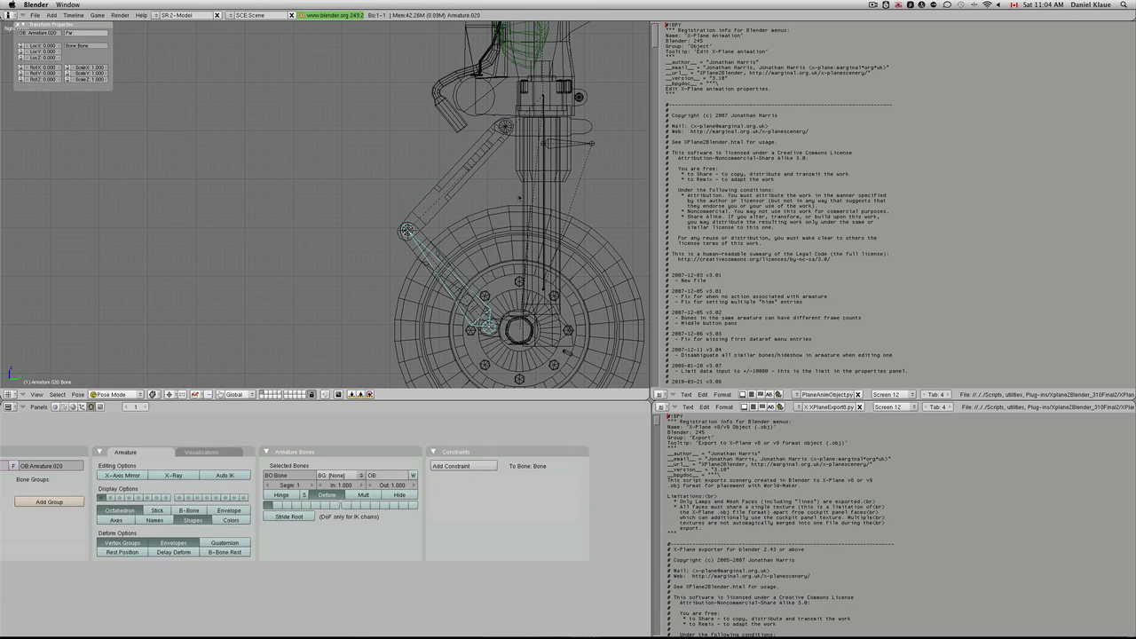
right_click(543, 178, "shift")
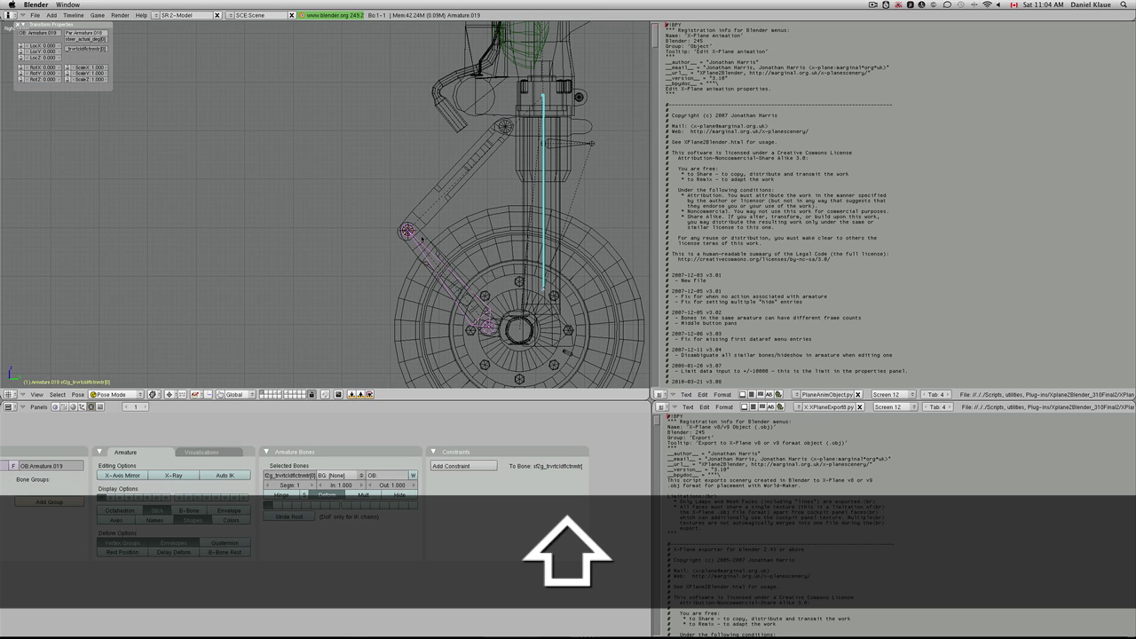
key("ctrl+p")
left_click(421, 238)
scroll(403, 197, "down", 3)
Keyframe the lower link's bone at frame 1, and at frame 2 with the bone rotated 25 degrees outward.
right_click(447, 182)
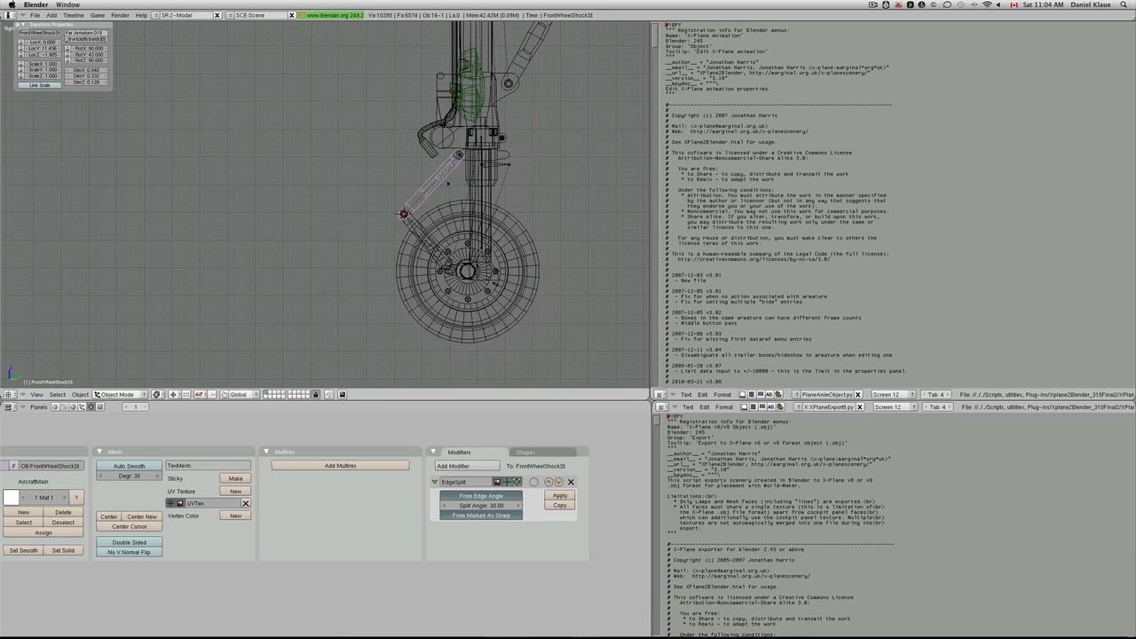
key("ctrl+z")
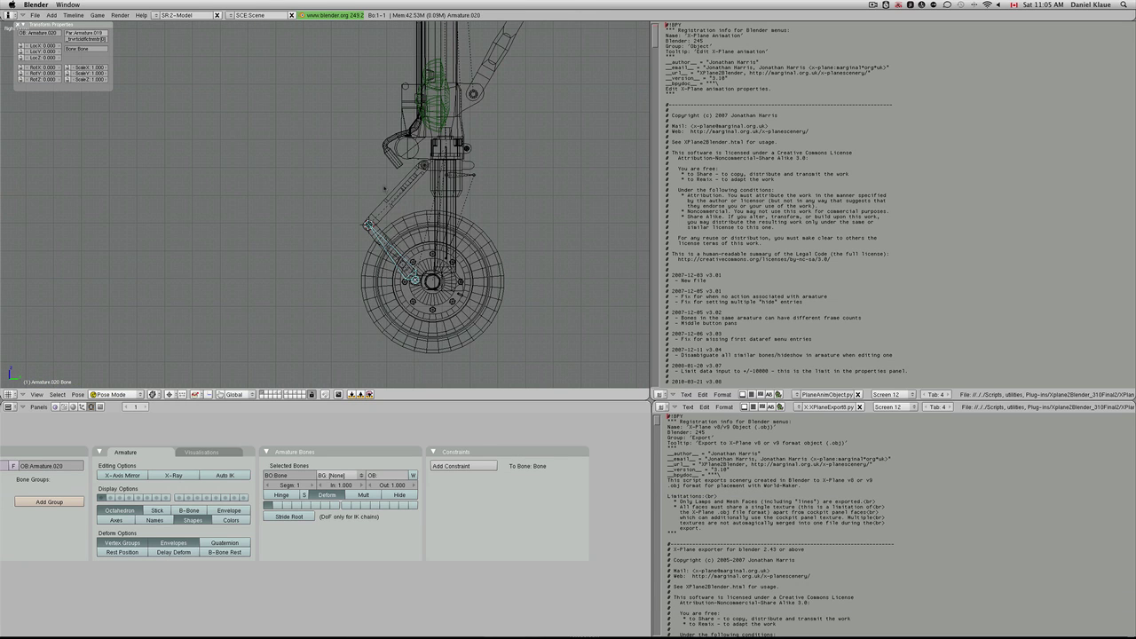
key("i")
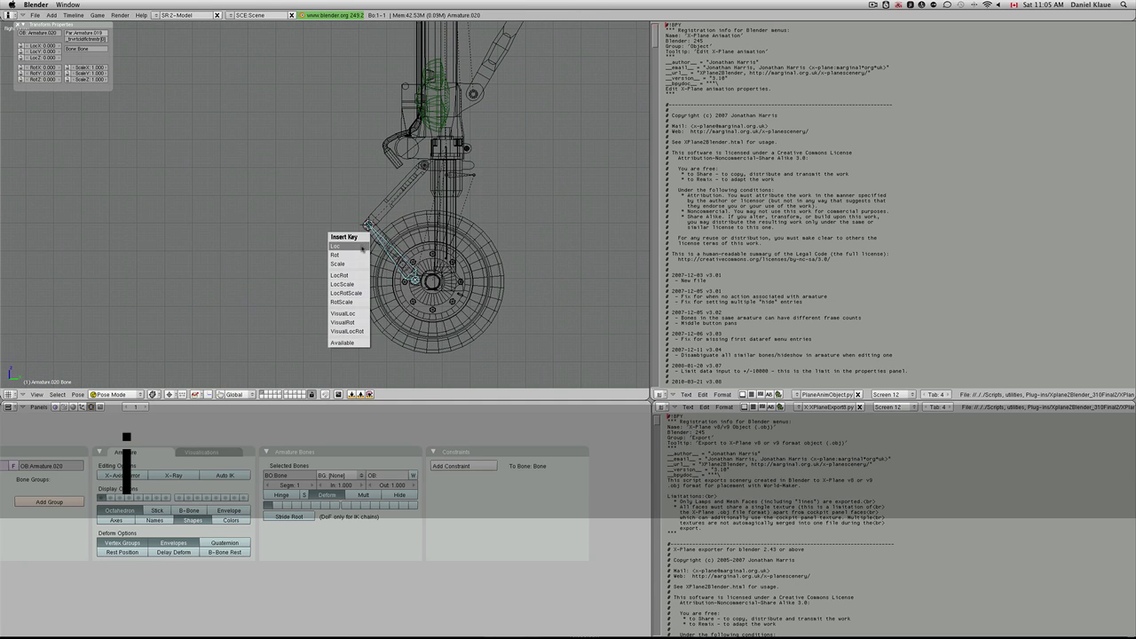
left_click(363, 251)
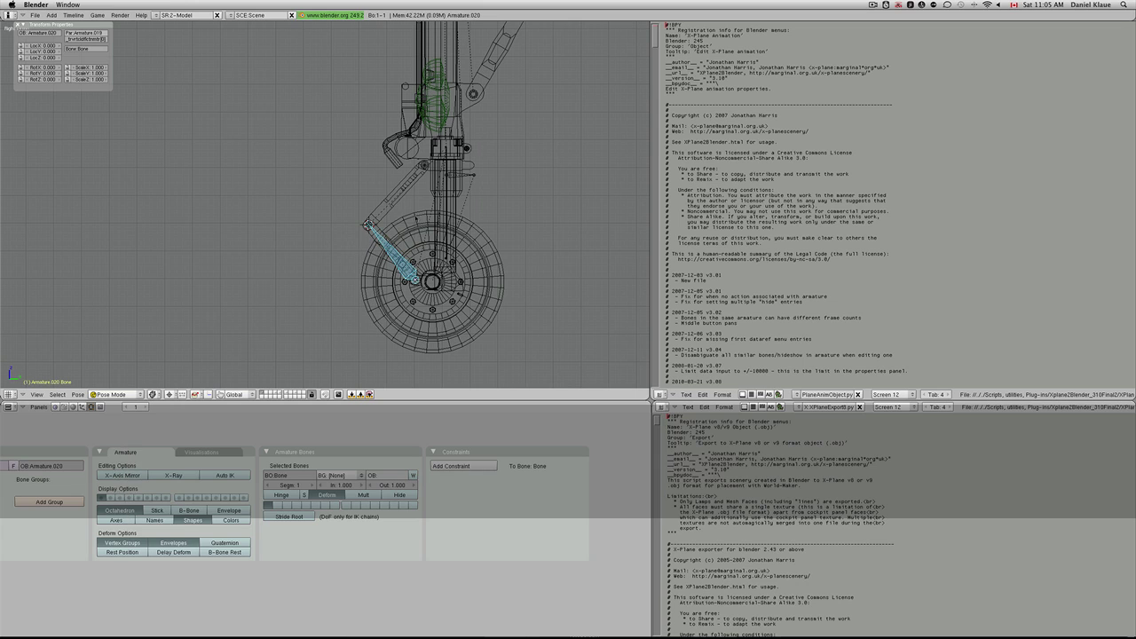
key("Right")
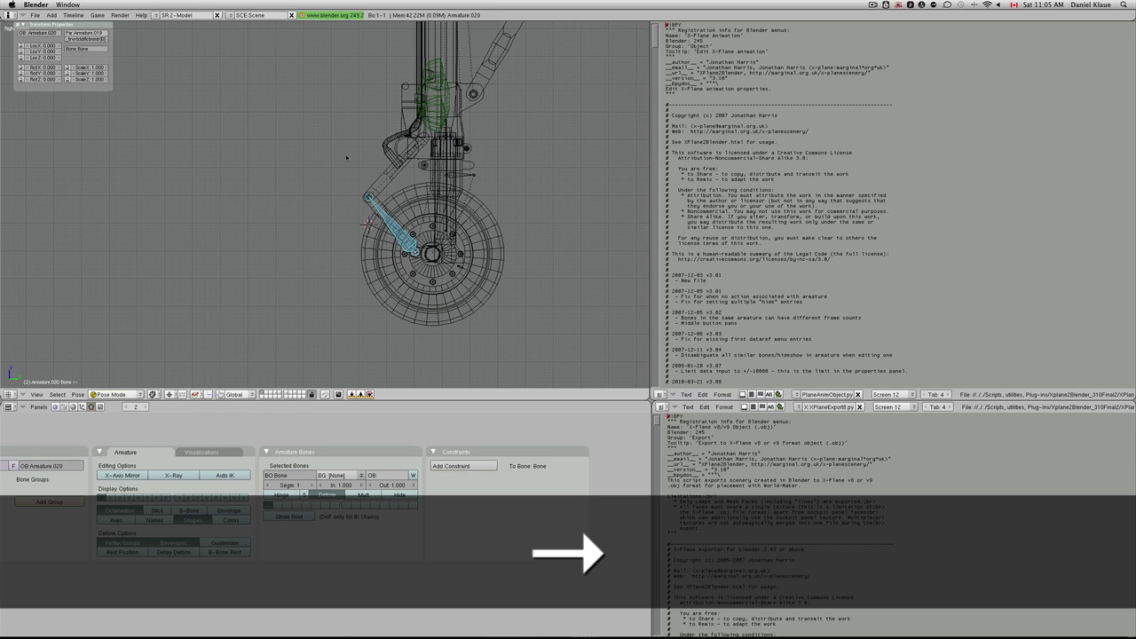
key("Escape")
key("r")
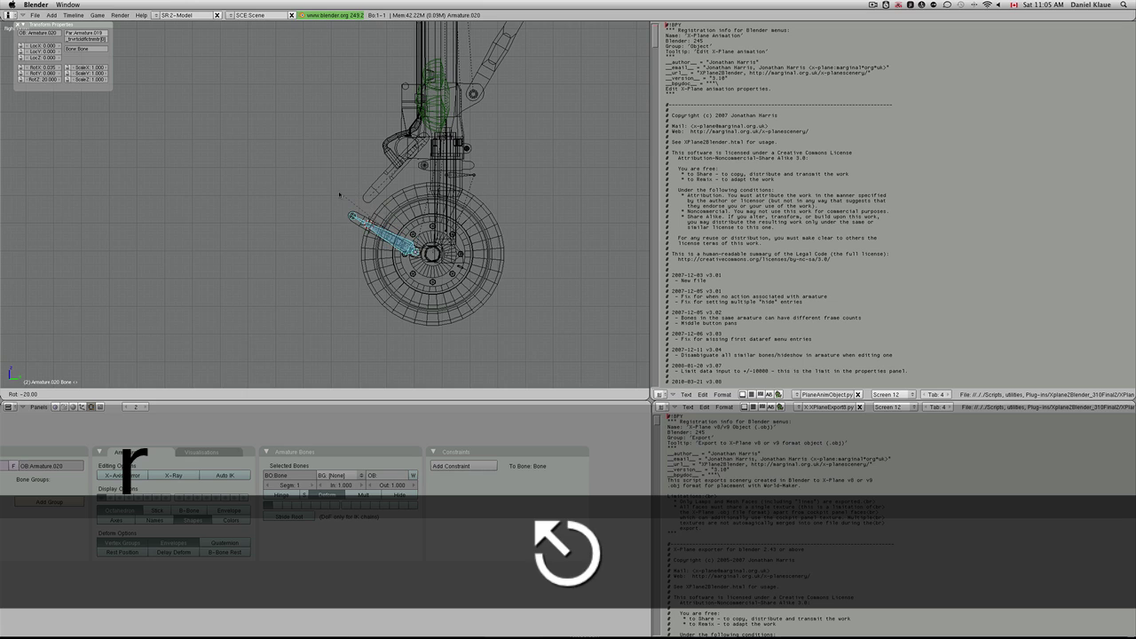
left_click(339, 210, "ctrl")
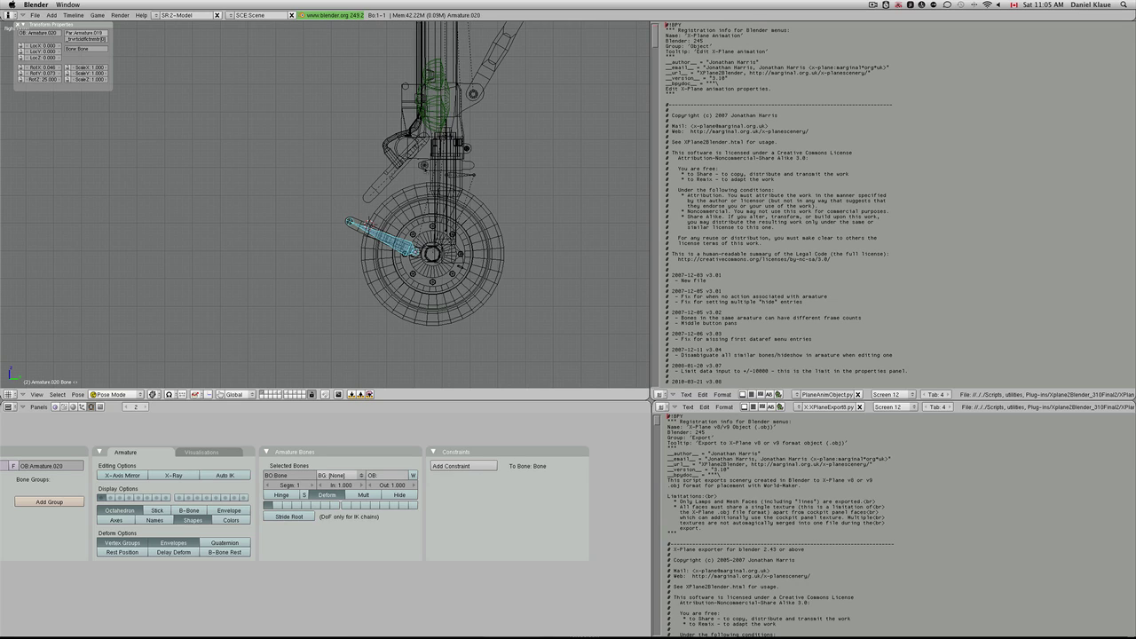
key("Left")
Add a new armature at the upper scissor link's lower pivot and shorten its bone.
right_click(393, 203)
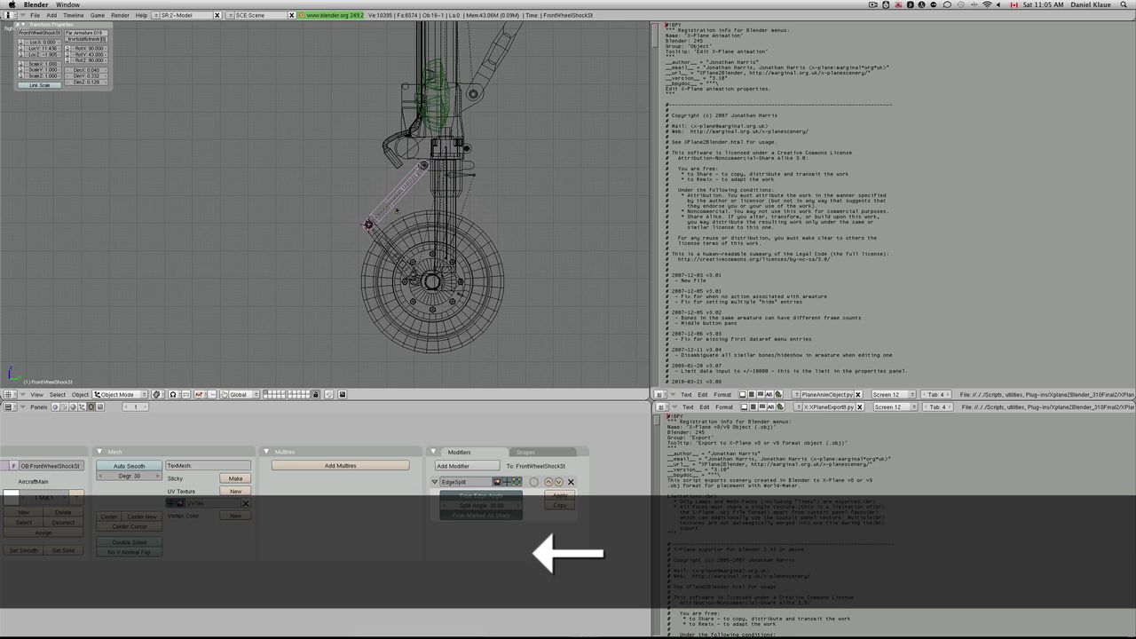
key("shift+s")
left_click(396, 229)
key("space")
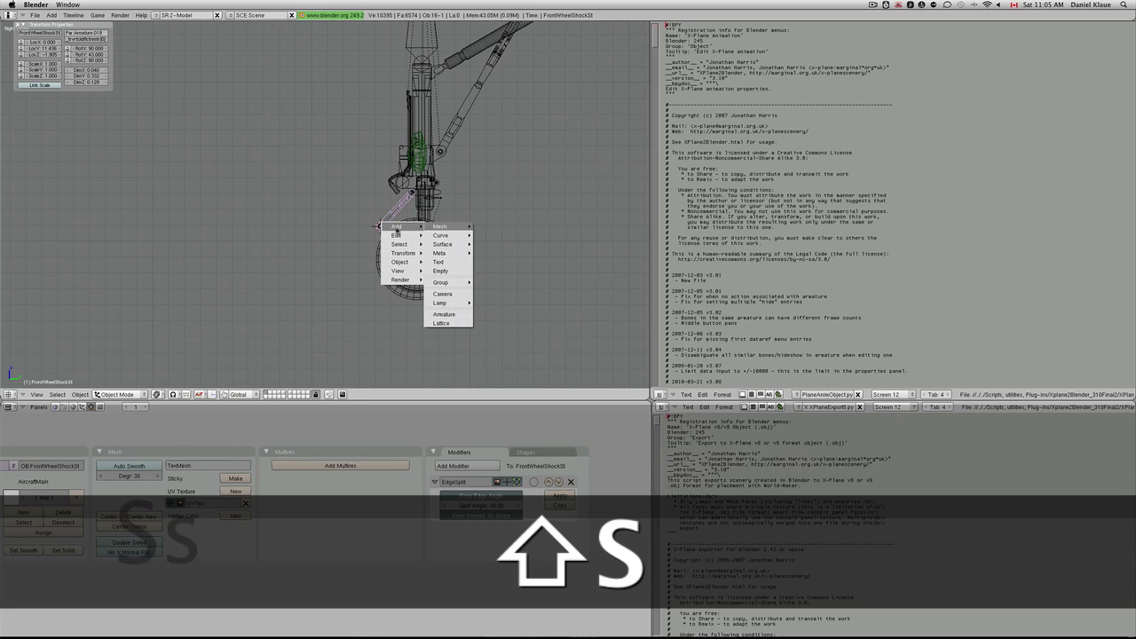
left_click(443, 313)
scroll(415, 266, "down", 6)
right_click_drag(401, 166, 399, 224, "ctrl")
scroll(417, 245, "up", 6)
key("Tab")
scroll(431, 205, "up", 4)
Snap the 3D cursor to the upper link's strut-side pivot and snap the new bone's tip to it.
right_click(351, 268)
scroll(400, 212, "up", 2)
key("Tab")
key("shift+s")
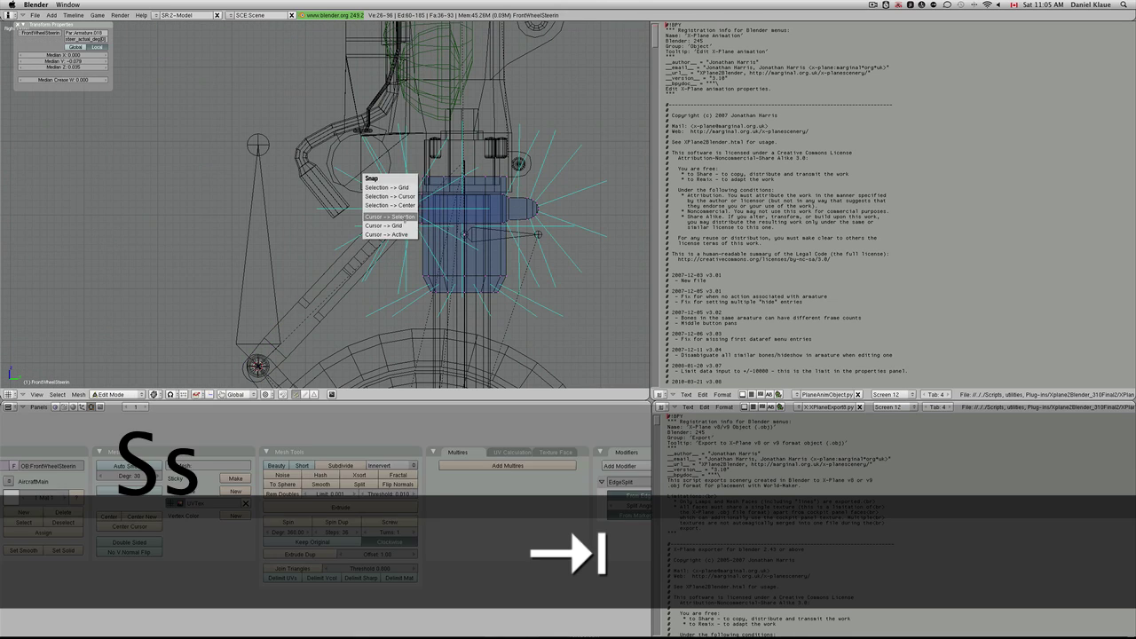
left_click(383, 225)
key("Tab")
key("Tab")
key("shift+s")
left_click(255, 188)
Clear the upper link's parent while keeping its transformation, and parent the link to the new armature's bone.
right_click(363, 261)
key("alt+p")
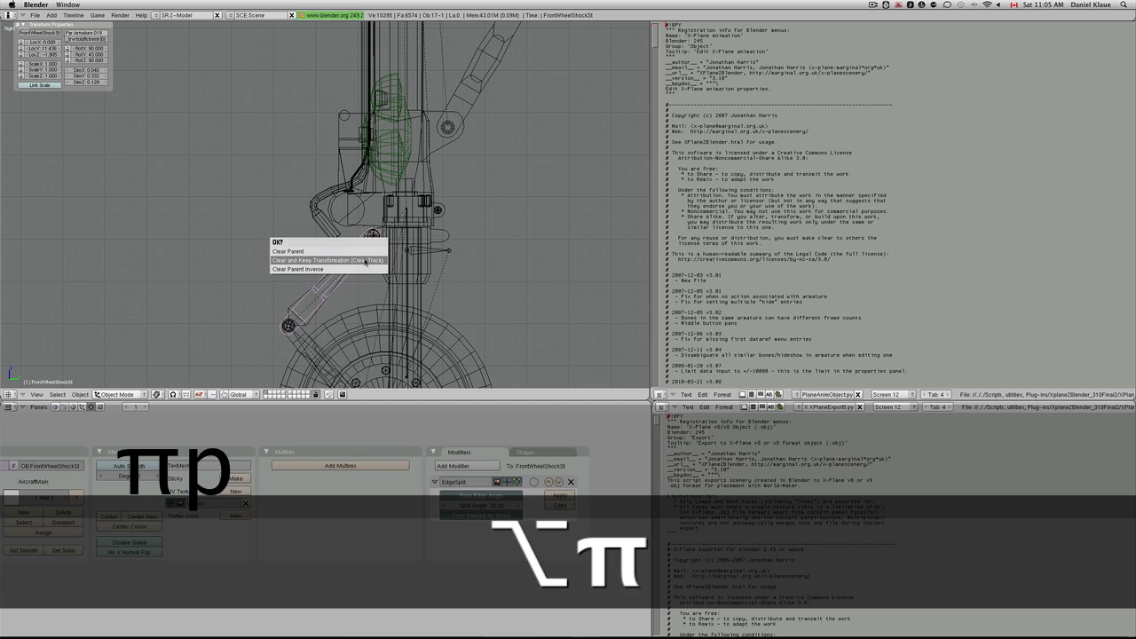
left_click(359, 261)
key("ctrl+Tab")
key("ctrl+p")
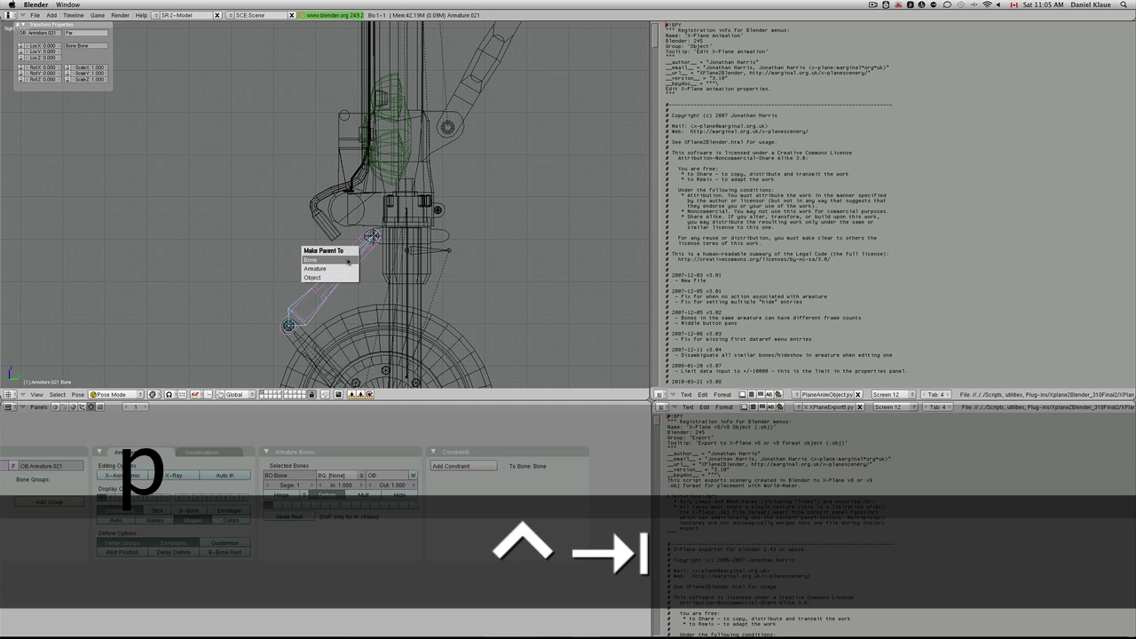
left_click(348, 263)
Parent the upper link's armature to the lower link's bone.
right_click(350, 268)
scroll(350, 268, "down", 2)
middle_click_drag(350, 268, 389, 184, "shift")
key("super+z")
right_click(350, 227, "shift")
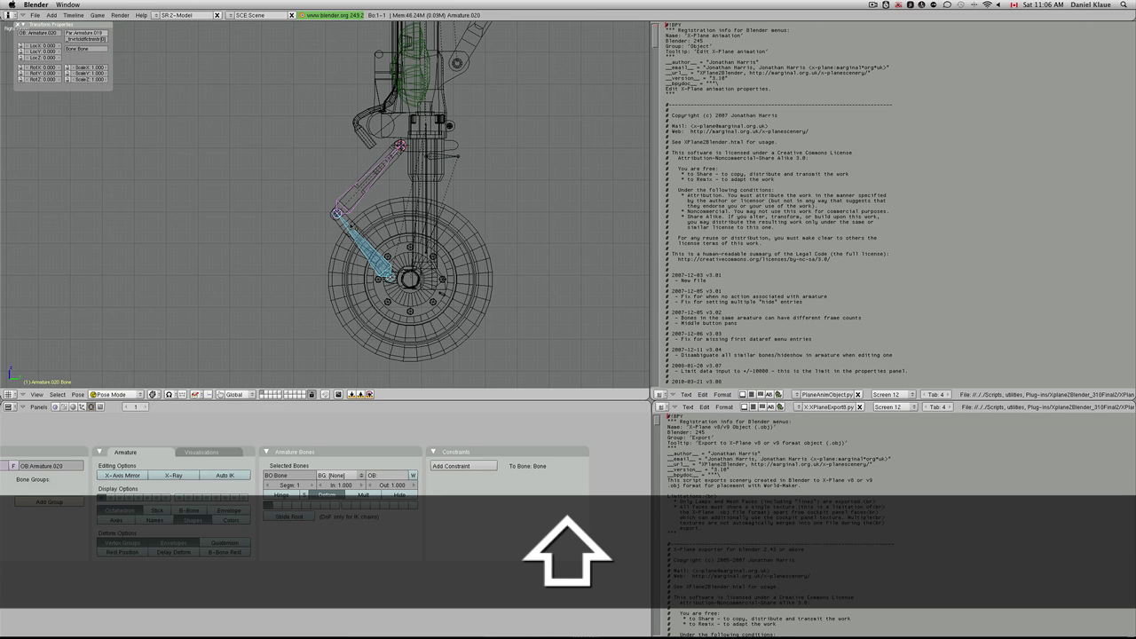
key("ctrl+p")
left_click(364, 197)
Keyframe the upper scissor link bone's rotation at frame 1, and keyframe it turned toward its strut pivot at frame 2.
key("Right")
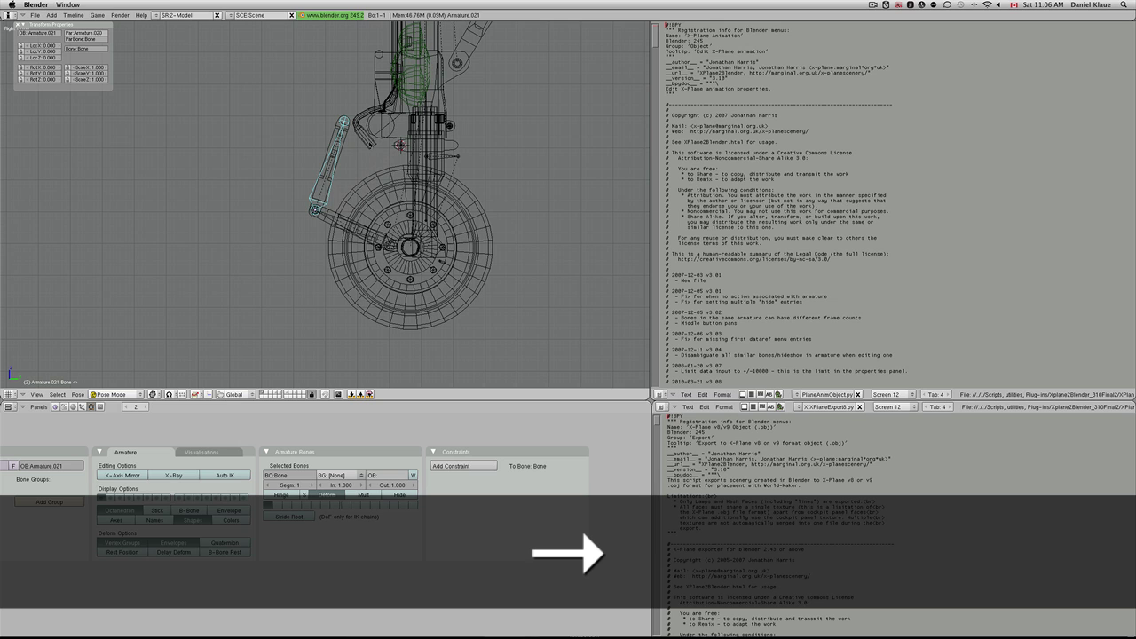
key("Left")
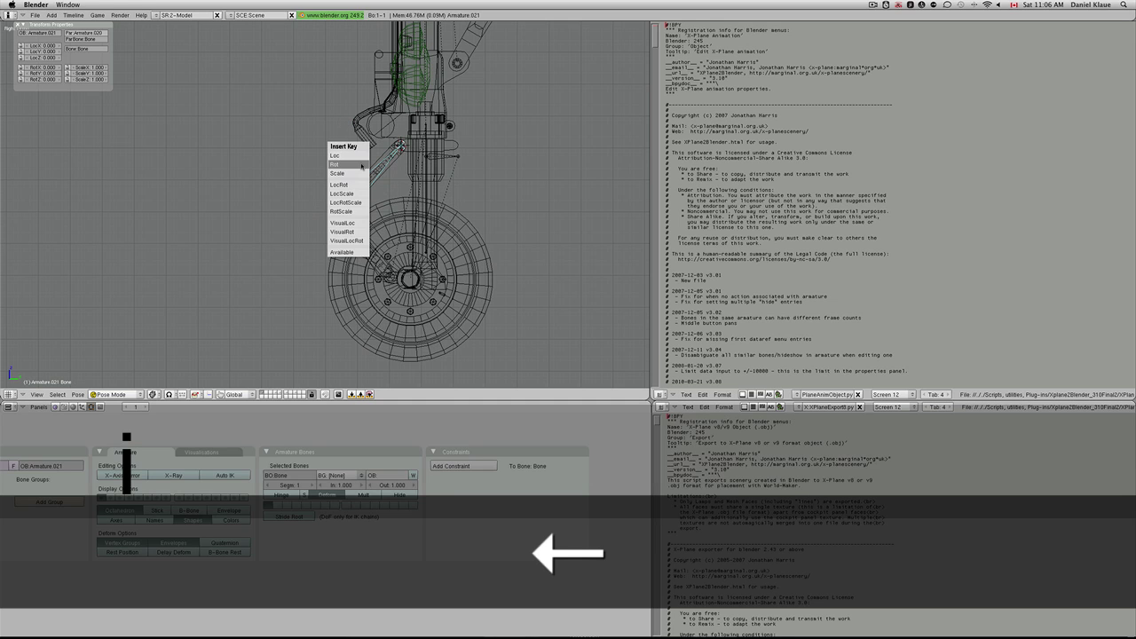
left_click(334, 164)
key("Right")
key("r")
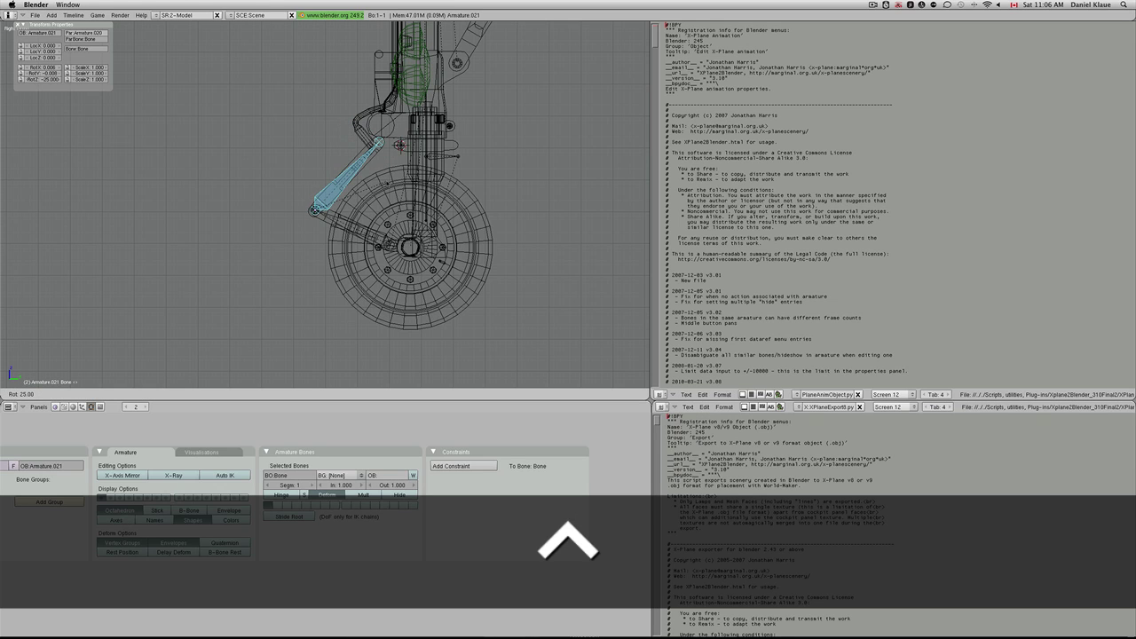
left_click(387, 184, "ctrl")
key("i")
left_click(387, 184)
key("Right")
Adjust the lower scissor link bone's rotation and step between frames 1 and 2 to check the links' alignment.
right_click(355, 228)
key("r")
left_click(355, 213)
key("Left")
key("Right")
right_click(360, 169)
key("Left")
scroll(360, 173, "up", 3)
right_click(377, 240, "ctrl")
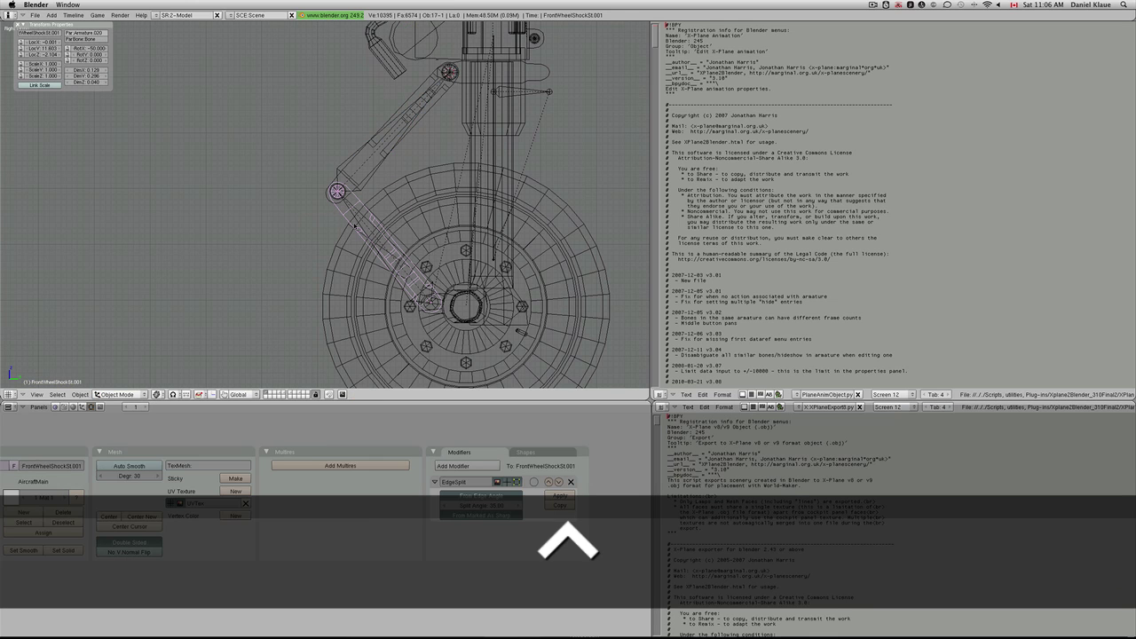
key("alt+p")
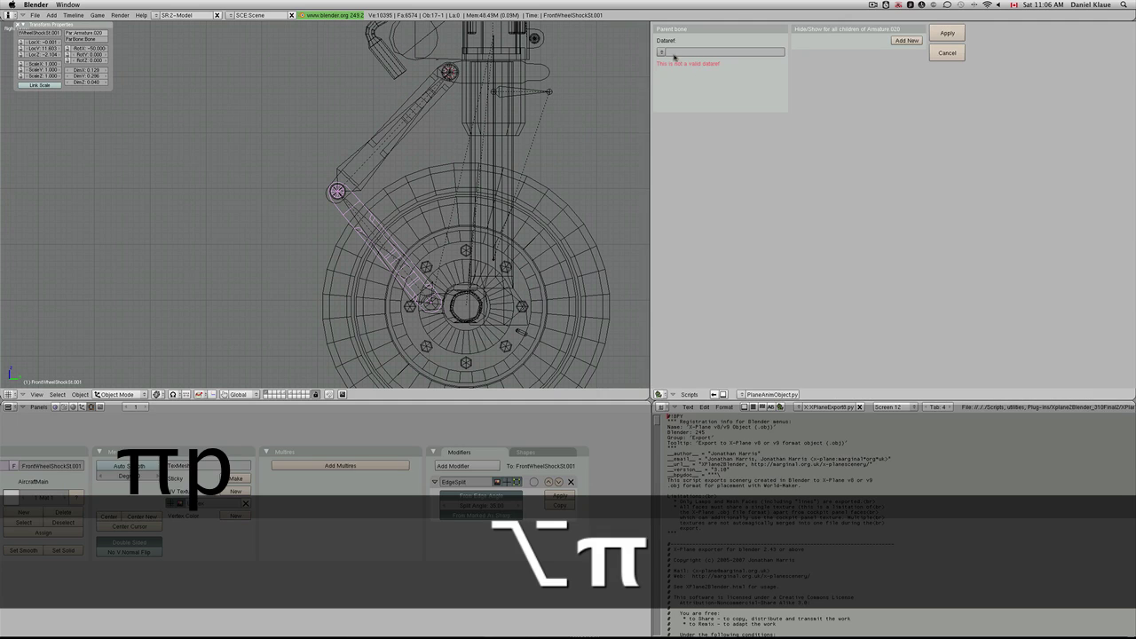
left_click(947, 52)
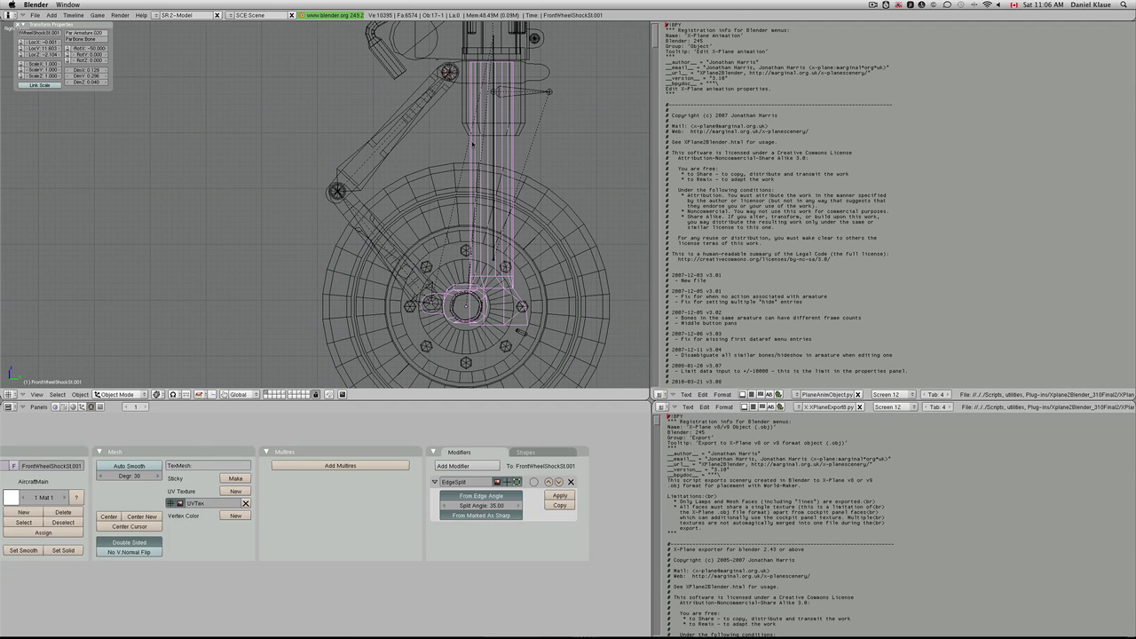
Copy the front strut's vertical deflection dataref, set its Frame #2 value to 0.1 and apply the animation properties.
right_click(472, 144)
key("alt+p")
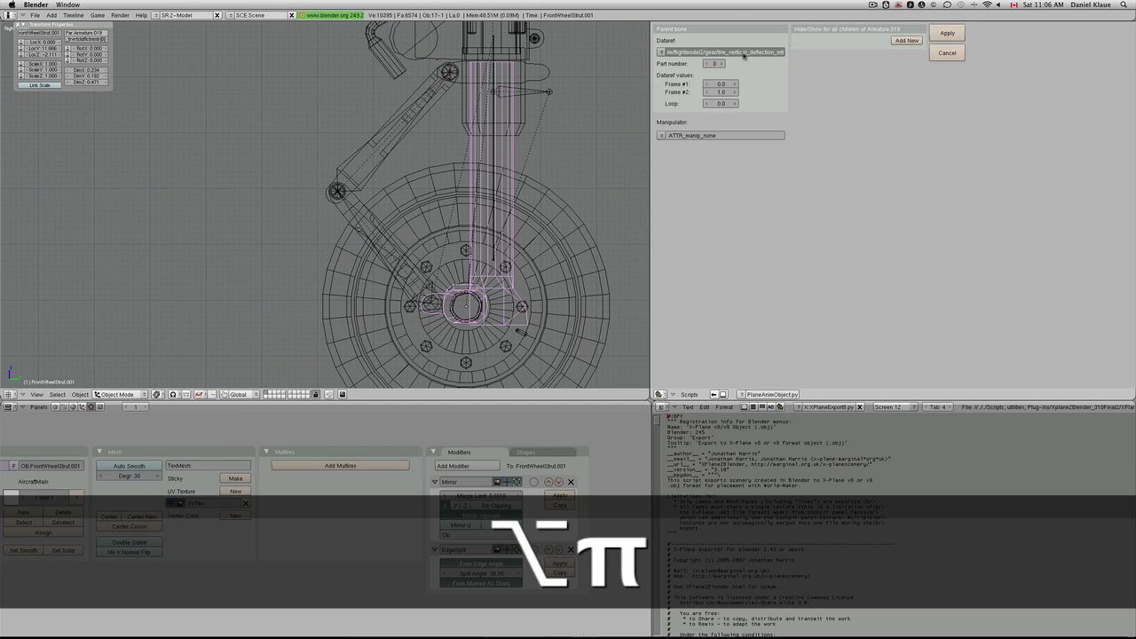
key("ctrl")
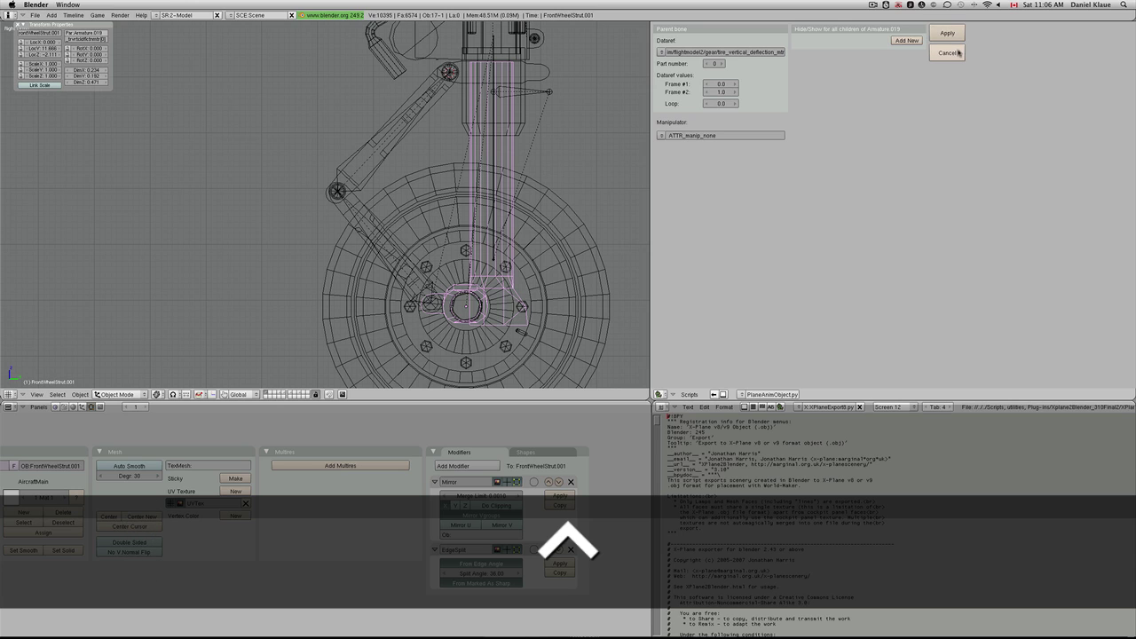
left_click(722, 96, "shift")
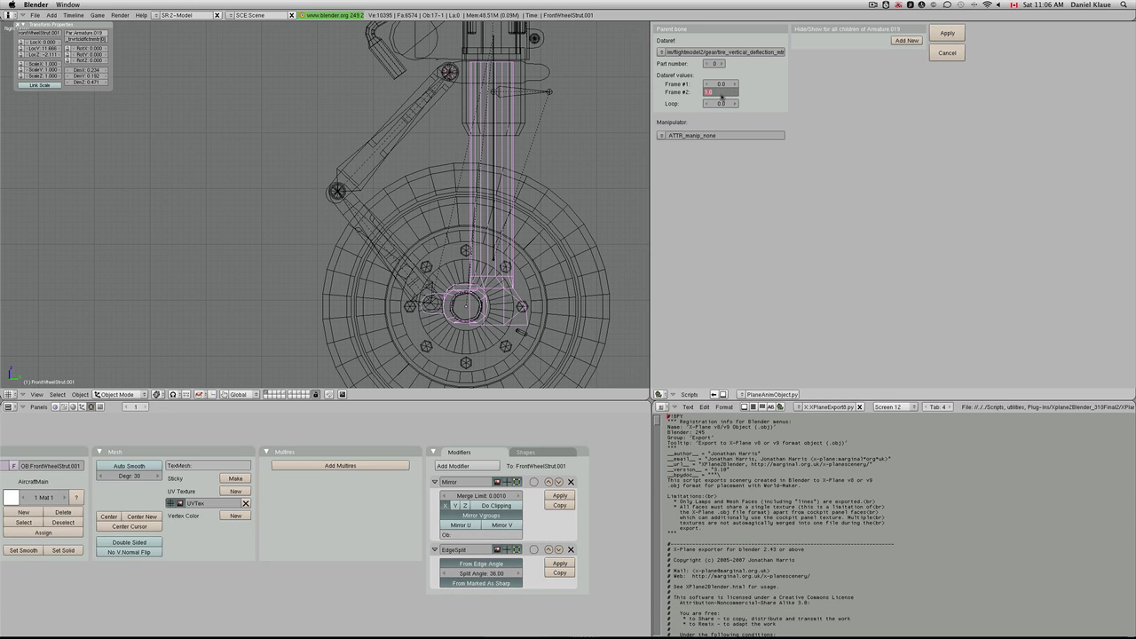
key("BackSpace")
type("1")
key("Return")
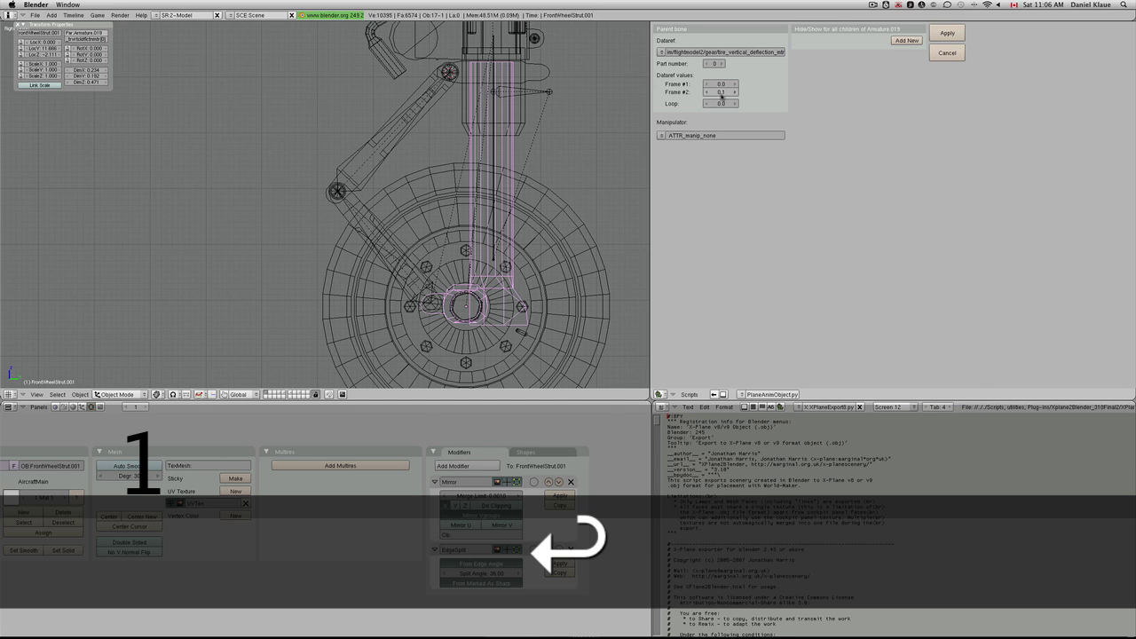
left_click(947, 32)
Assign sim/flightmodel2/gear/tire_vertical_deflection_mtr to the lower scissor link, replace its Frame #2 value and apply it.
right_click(337, 192)
key("alt+p")
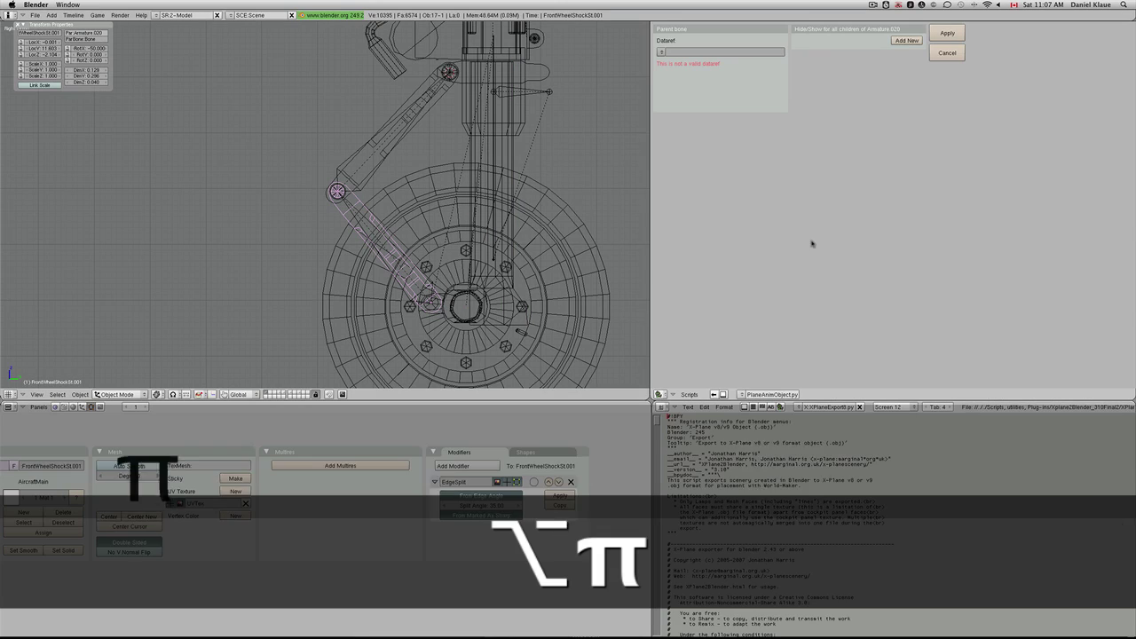
type("sim/flightmodel2/gear/tire_vertical_deflection_mtr")
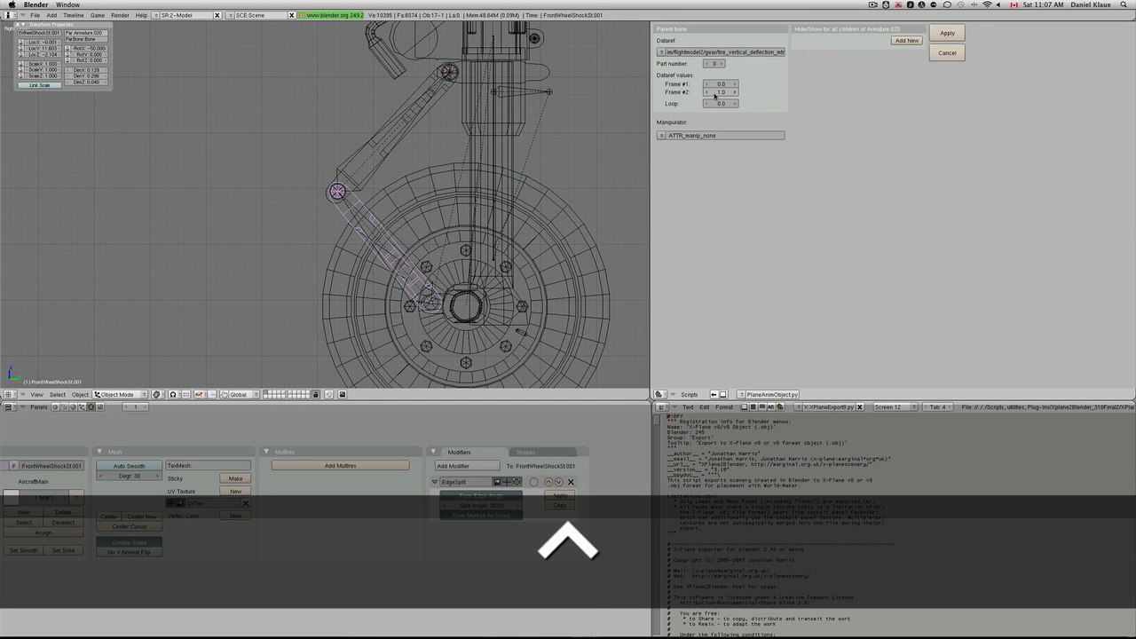
key("BackSpace")
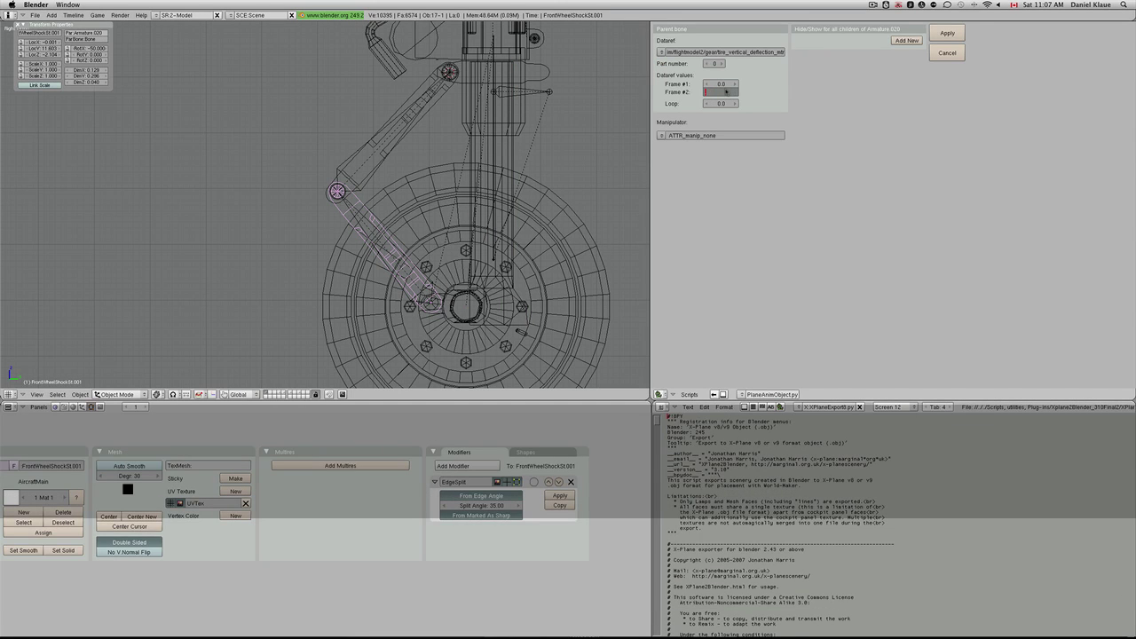
left_click(947, 33)
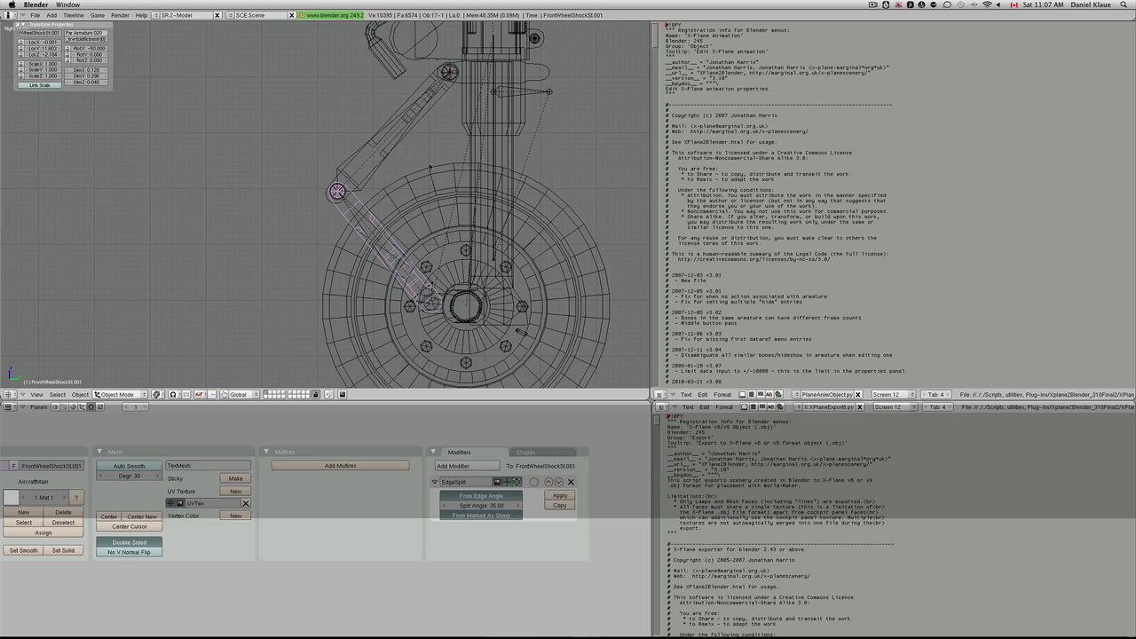
key("alt+p")
Switch to X-Plane and toggle the brakes repeatedly while rolling to examine the nose strut and scissor link motion.
key("Left")
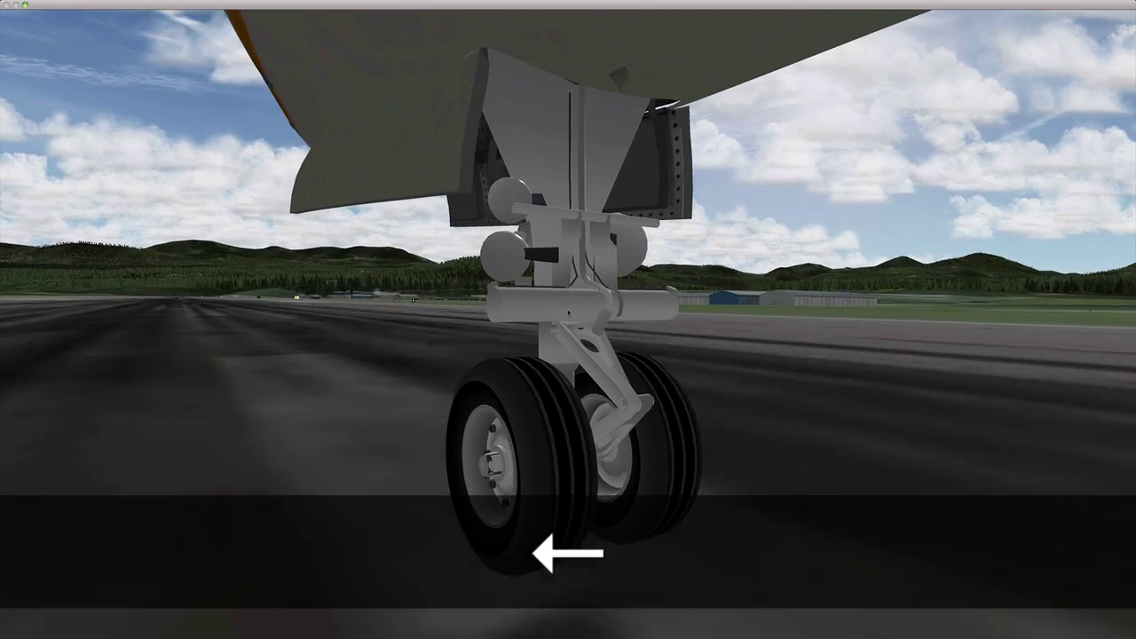
key("b")
key("b")
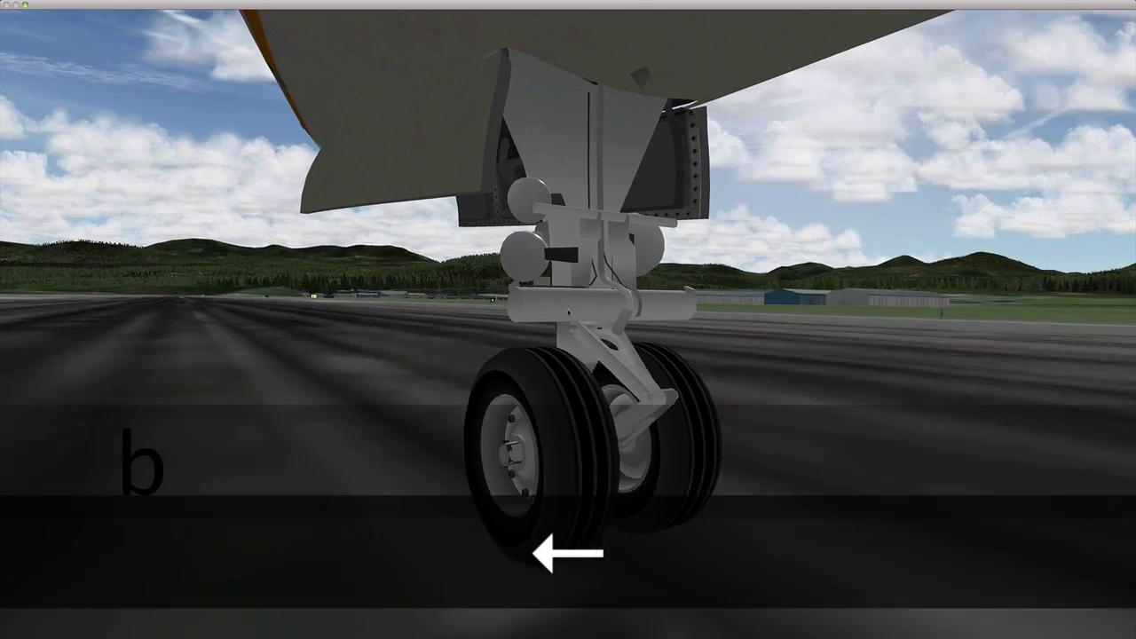
key("b")
key("b")
key("b")
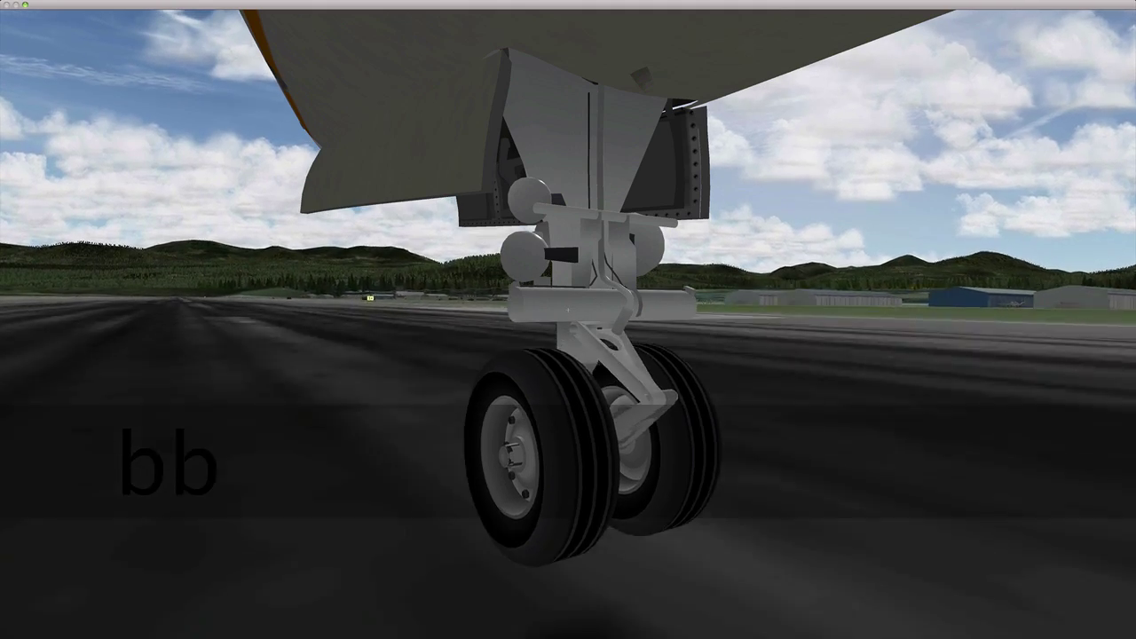
key("b")
key("b")
key("b")
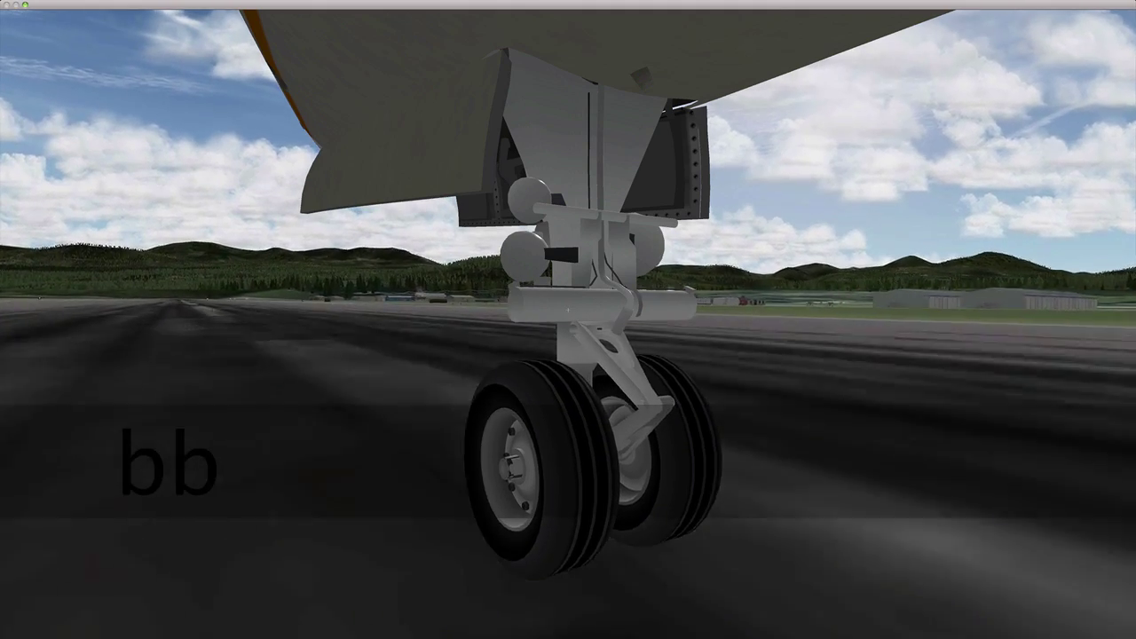
key("b")
key("b")
key("b")
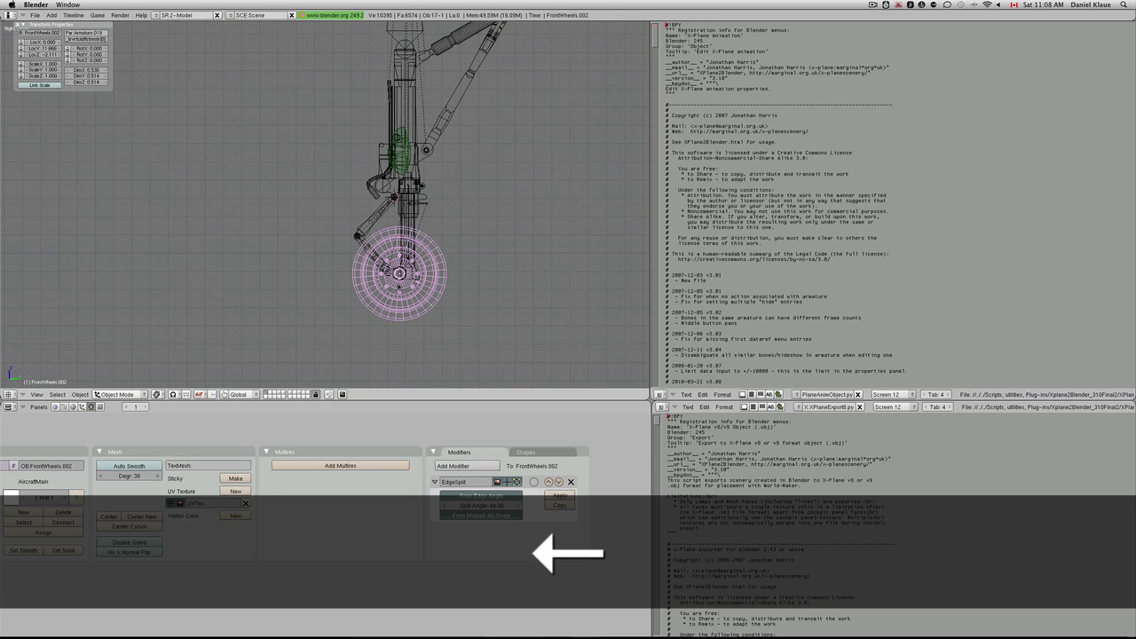
Snap the 3D cursor to the front wheels' centre, clear the wheels' parent and test their free rotation.
key("Up")
key("shift+s")
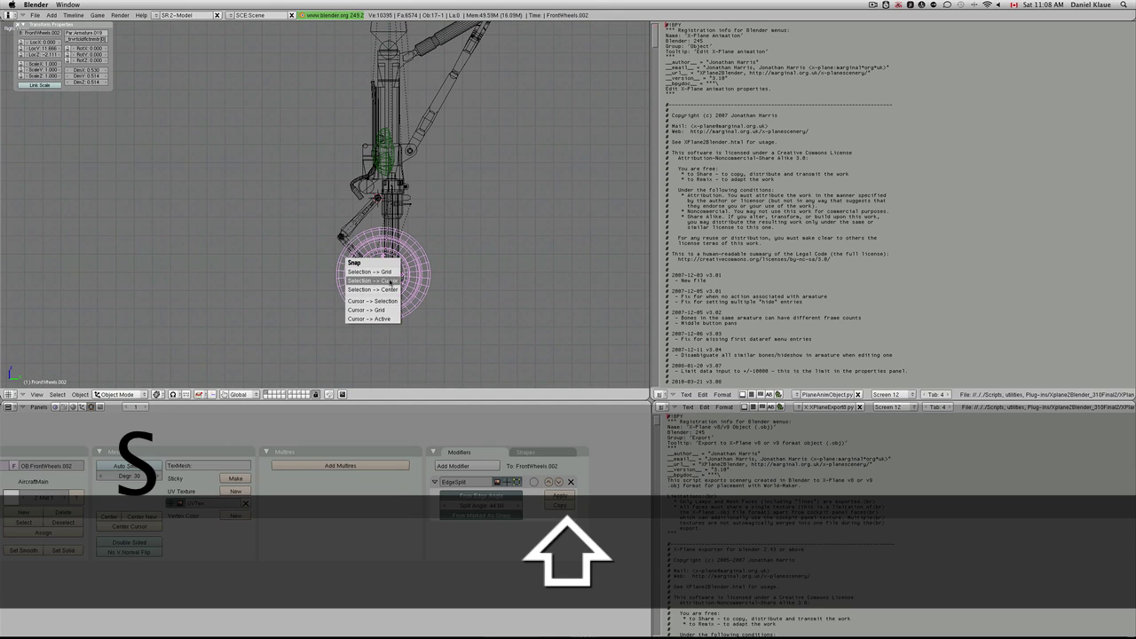
left_click(384, 302)
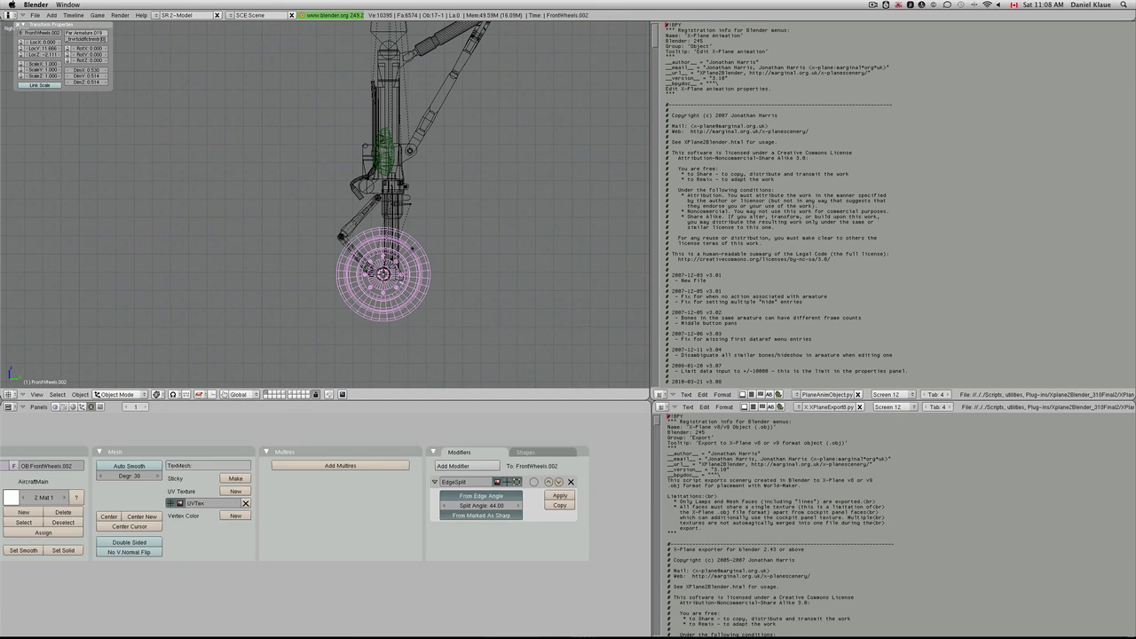
key("alt+p")
left_click(412, 246)
key("r")
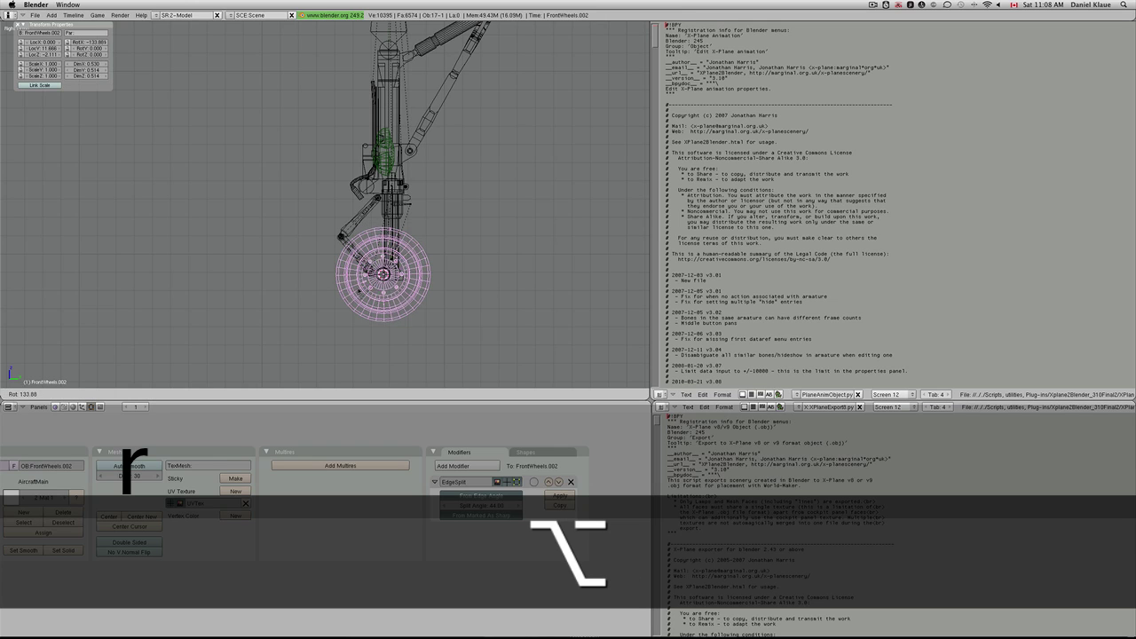
key("g")
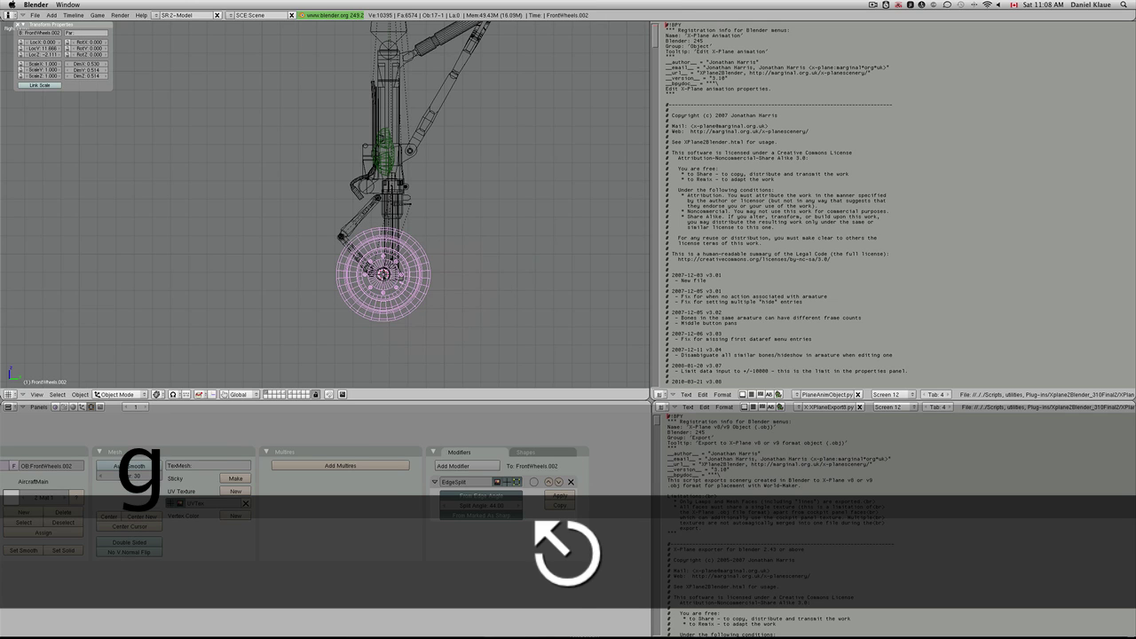
Add a new armature at the front wheel axle and shorten its bone along the Z axis.
key("space")
left_click(400, 365)
scroll(396, 366, "down", 4)
key("g")
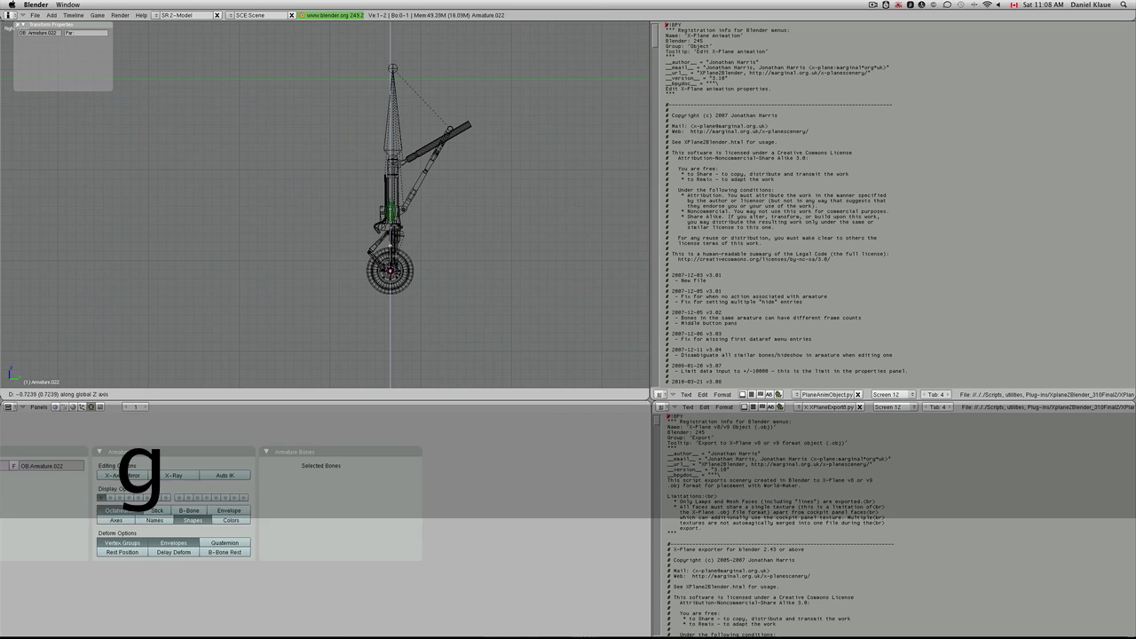
Put the axle armature in Pose Mode and parent the front wheels to its bone.
key("ctrl+Tab")
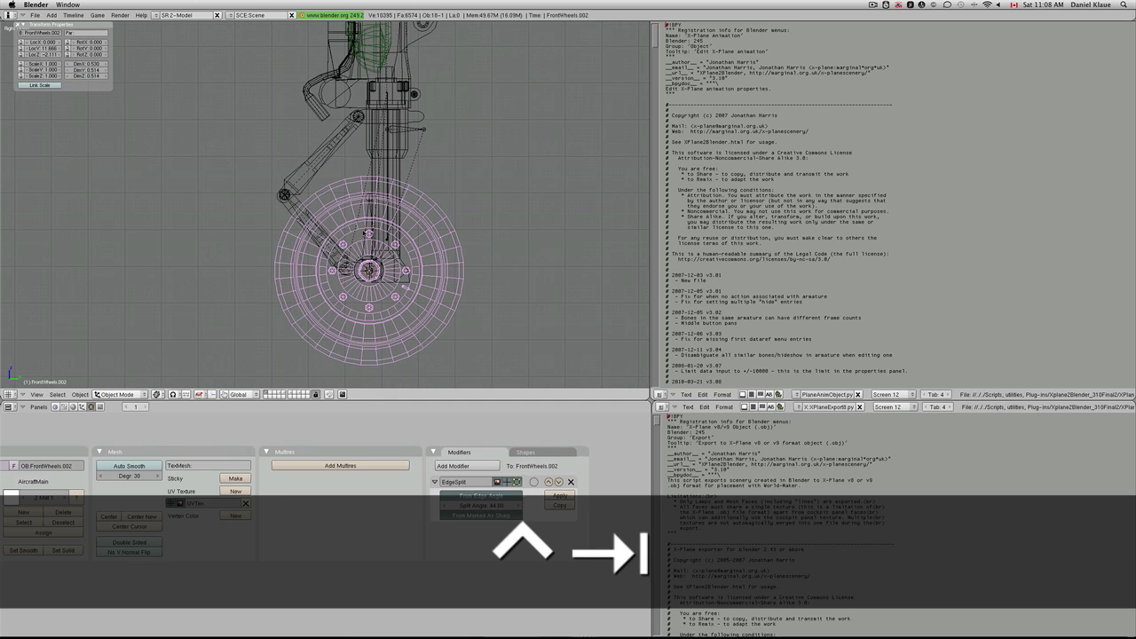
right_click(366, 234, "shift")
key("ctrl+p")
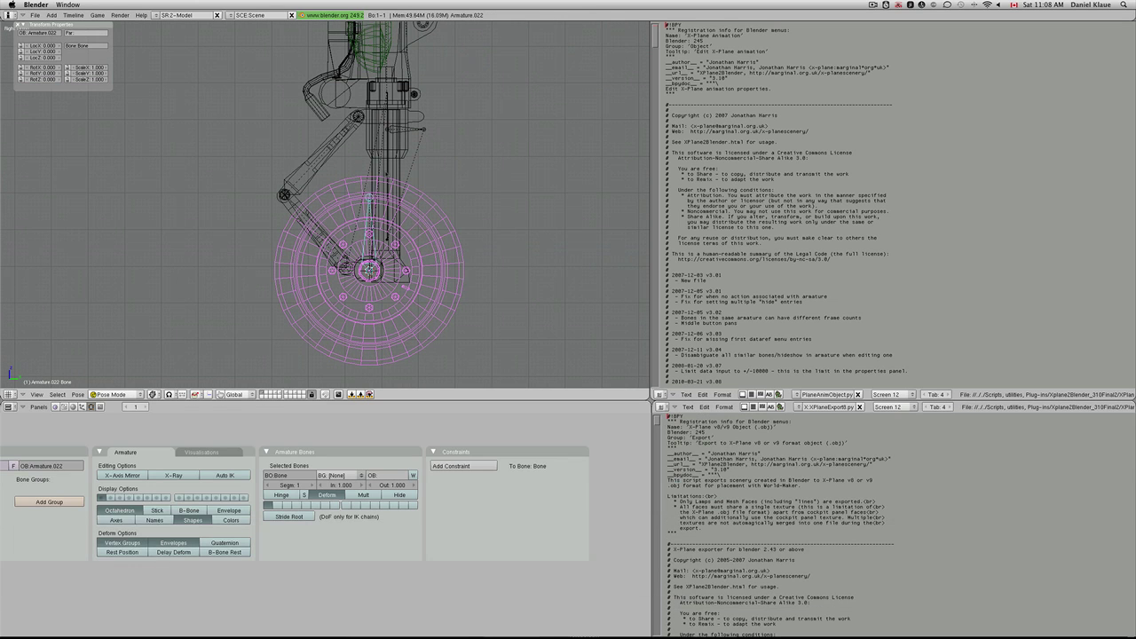
Parent the wheel armature to the front strut's compression bone.
right_click(385, 177)
right_click(371, 222)
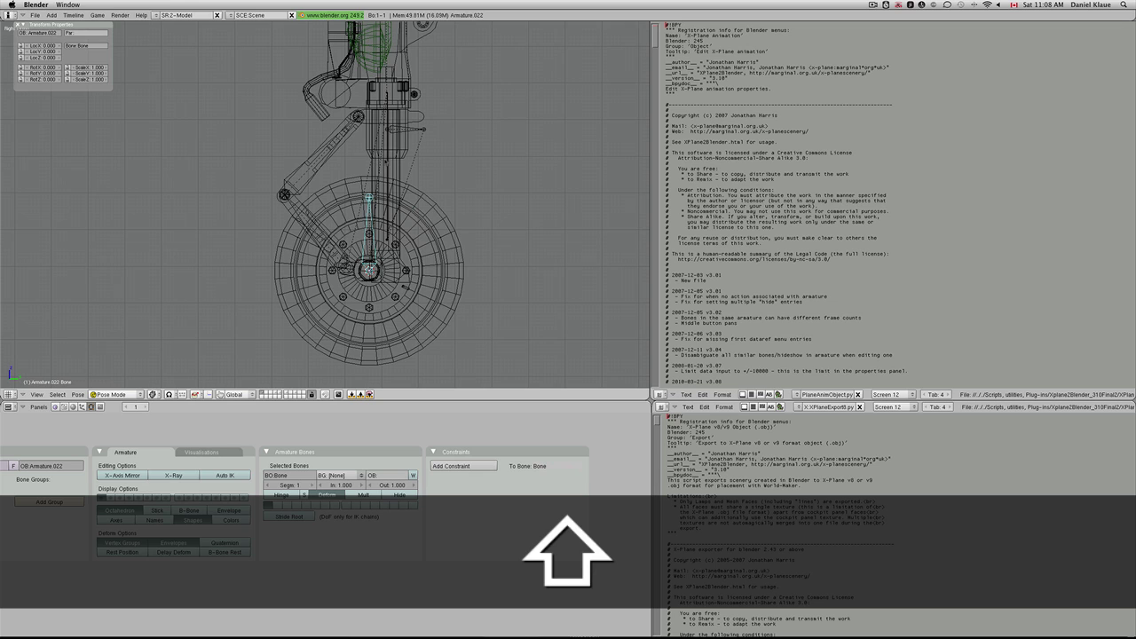
right_click(387, 182, "shift")
key("ctrl+p")
left_click(385, 162)
Keyframe the wheel bone's rotation at frame 1 and rotate the bone 90° clockwise at frame 2.
right_click(370, 222)
key("Left")
key("i")
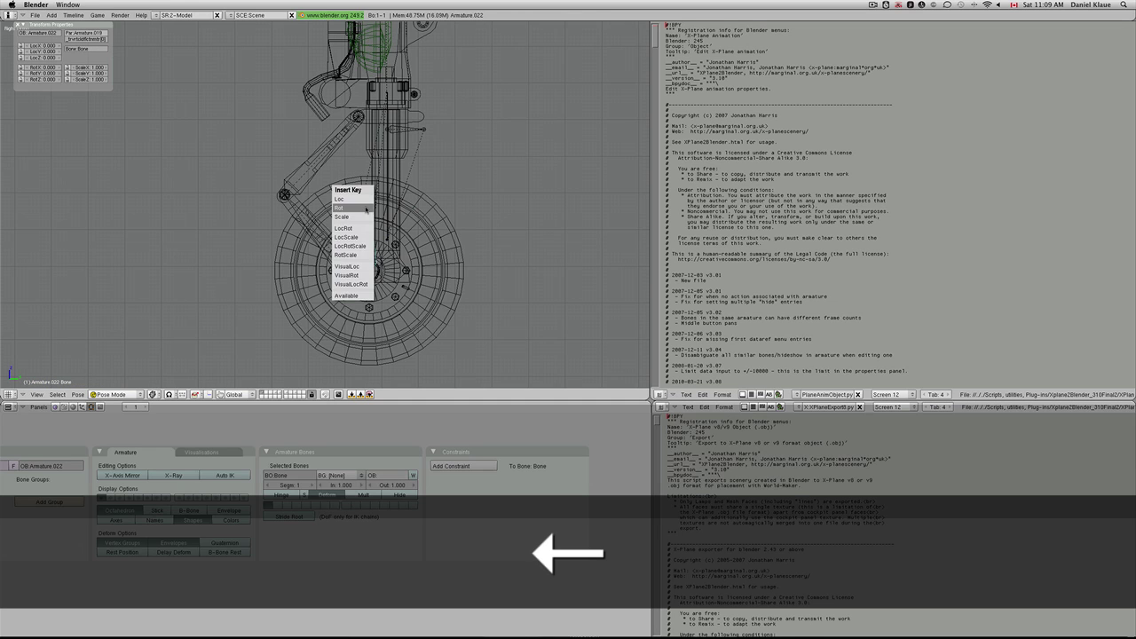
left_click(354, 210)
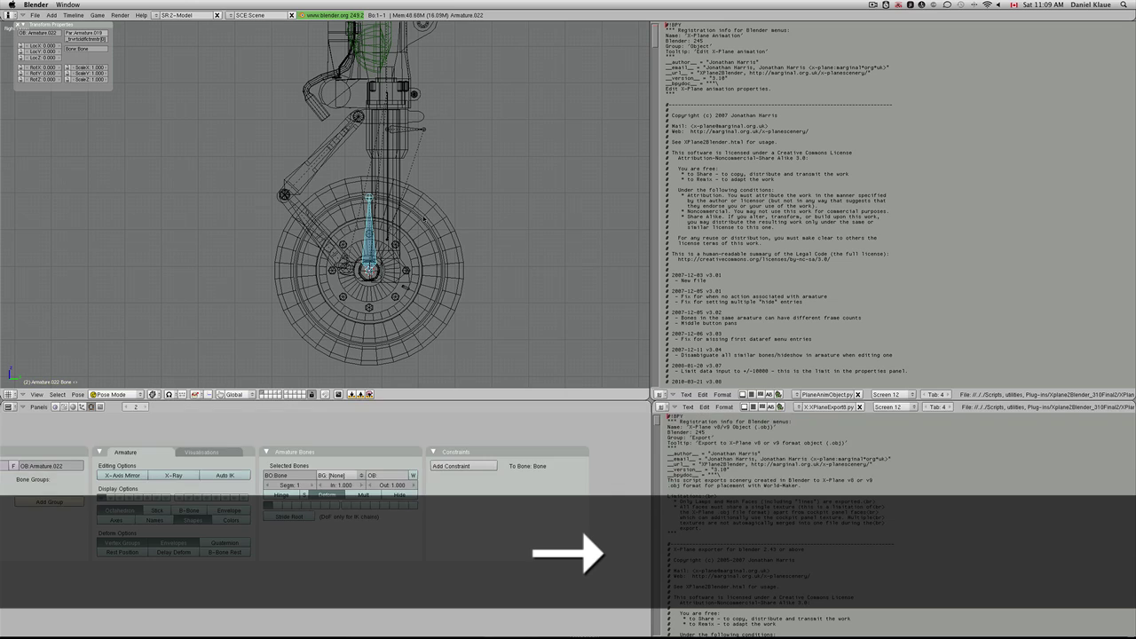
key("r")
key("Return")
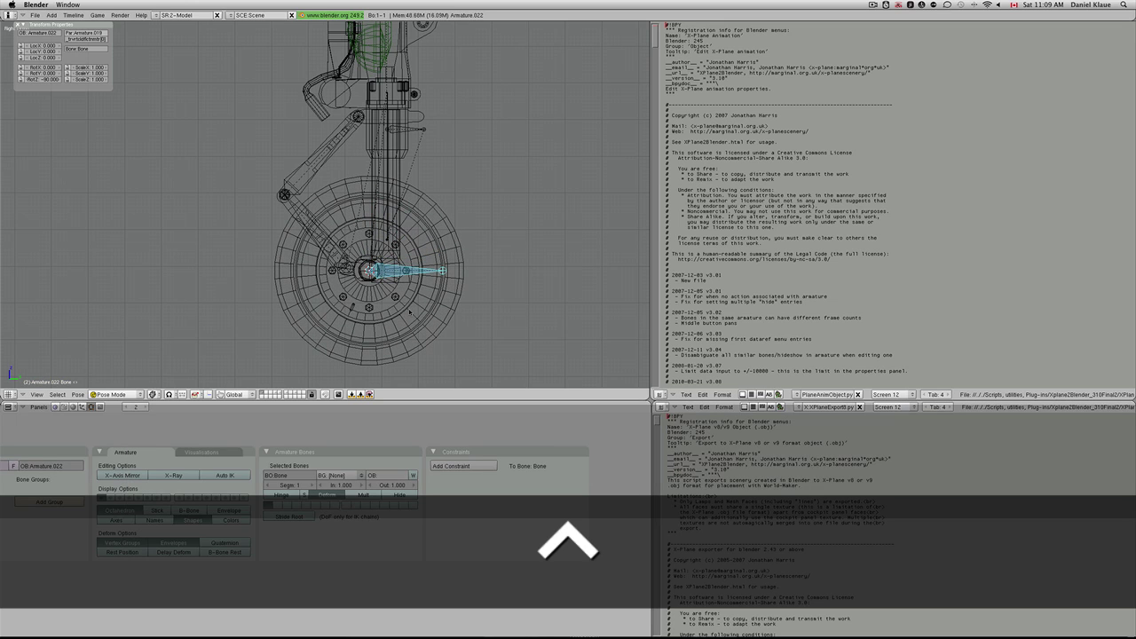
Assign the dataref sim/flightmodel2/gear/tire_rotation_angle_deg to the front wheels' parent bone, with a frame 2 value of 90, and apply it.
right_click(439, 215)
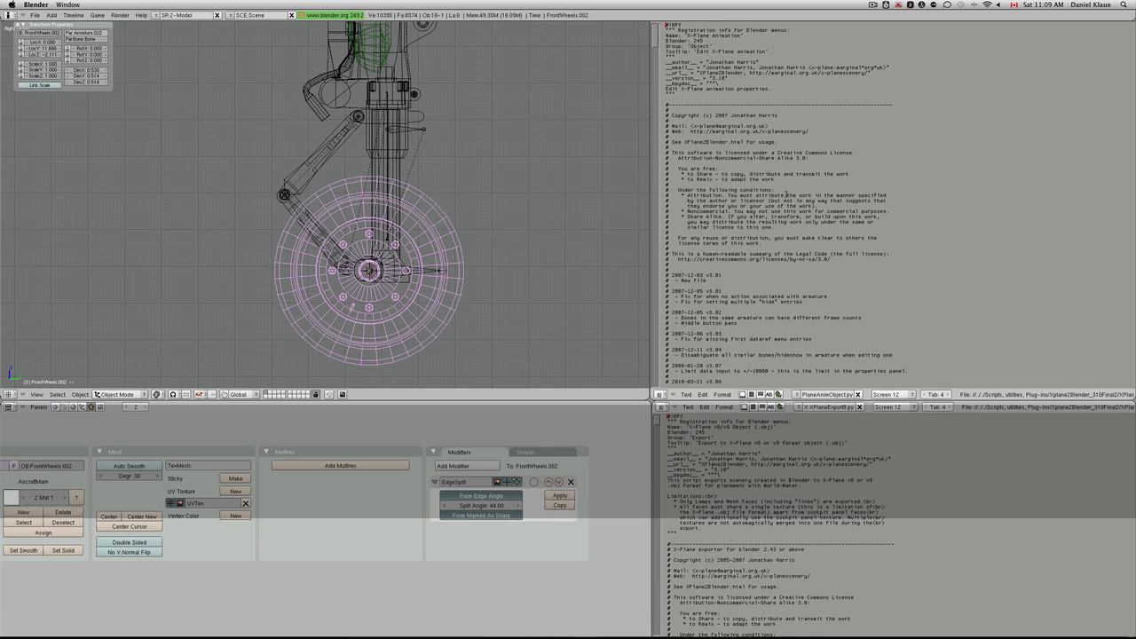
key("alt+p")
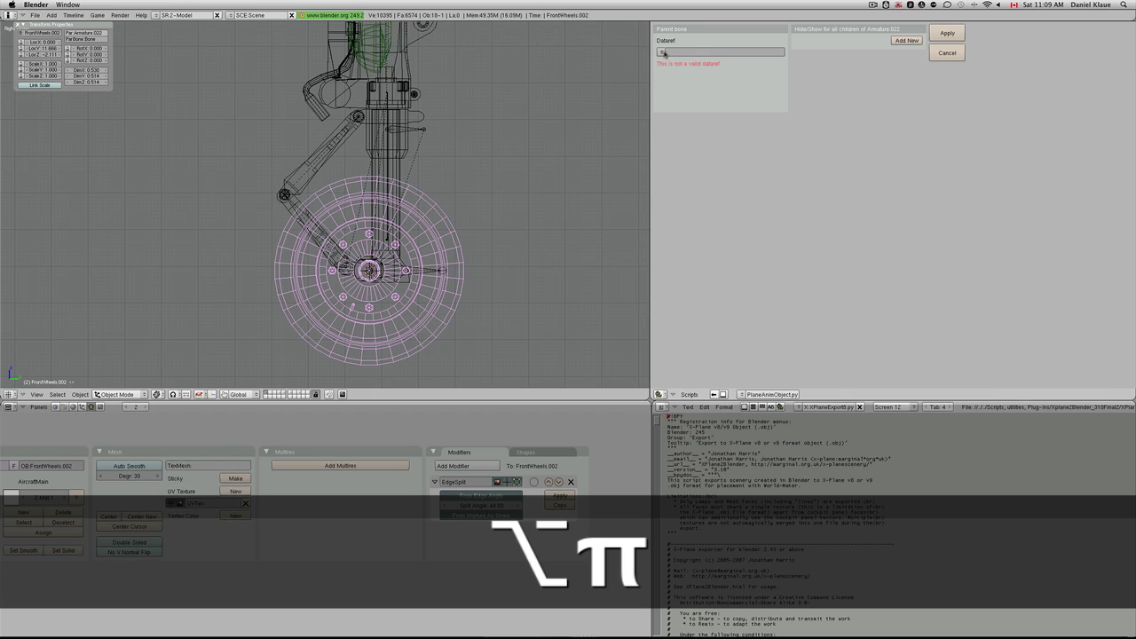
left_click(661, 51)
left_click(661, 140)
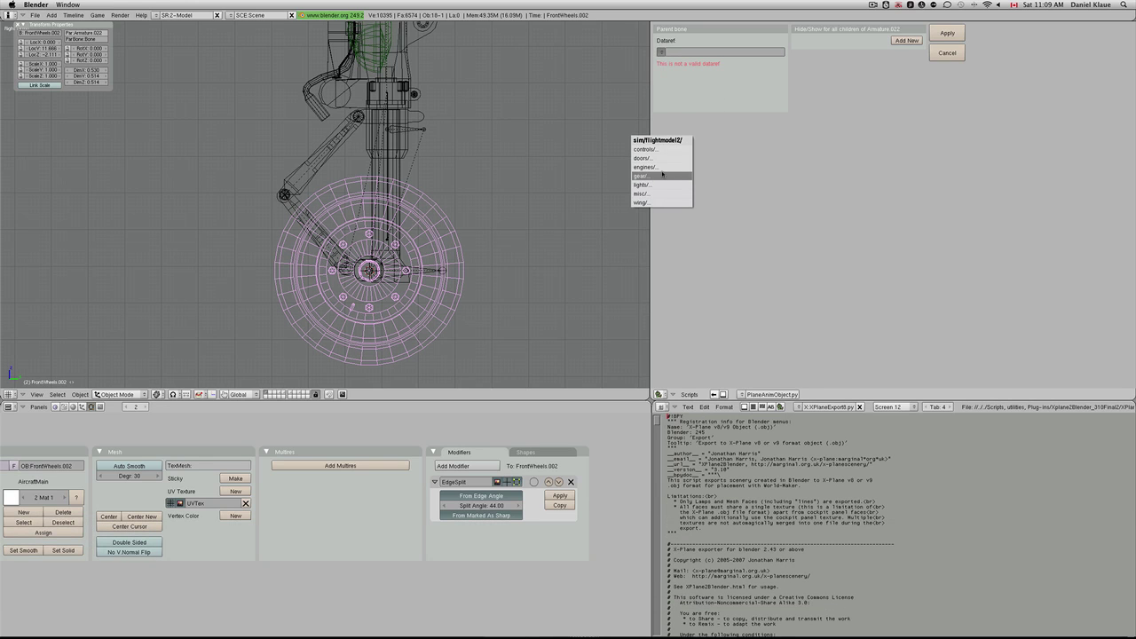
left_click(661, 168)
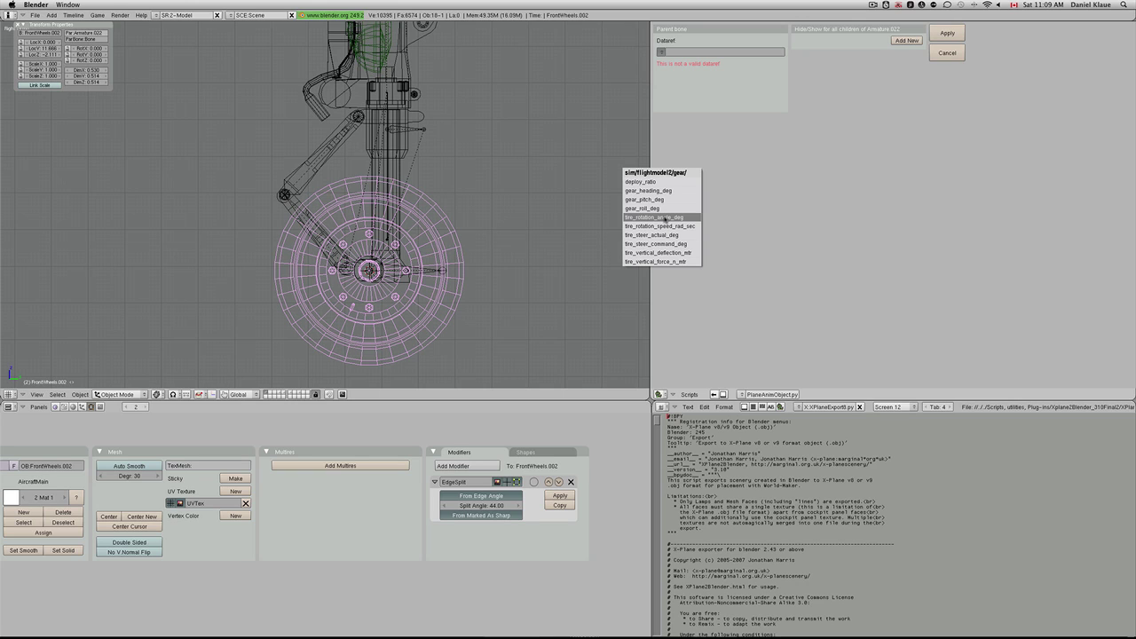
left_click(665, 218)
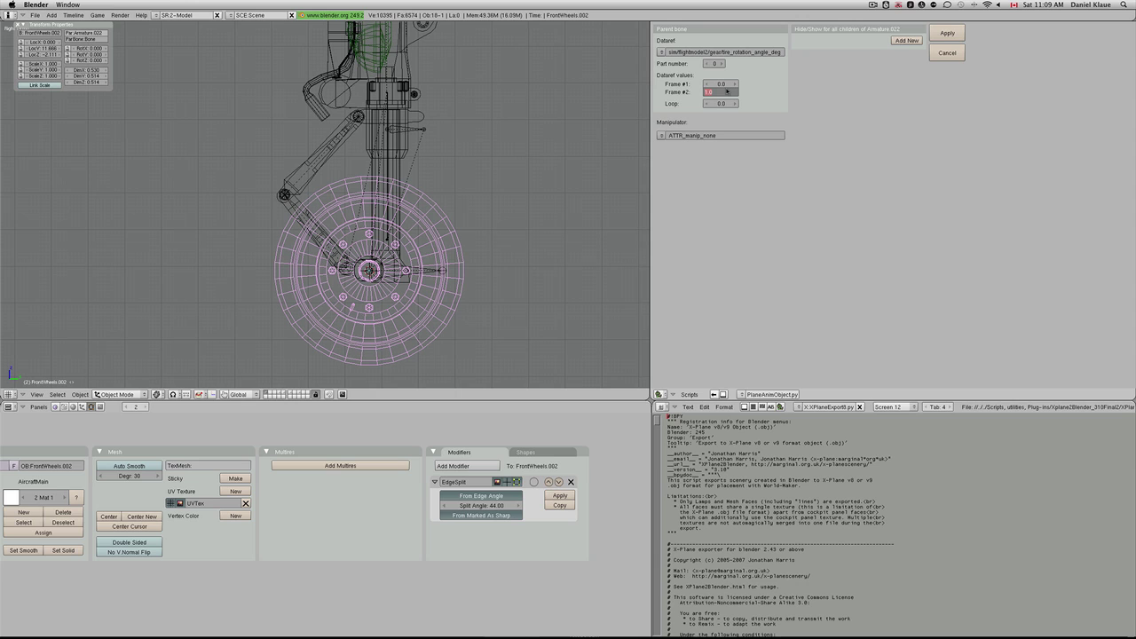
type("90")
key("Return")
left_click(946, 32)
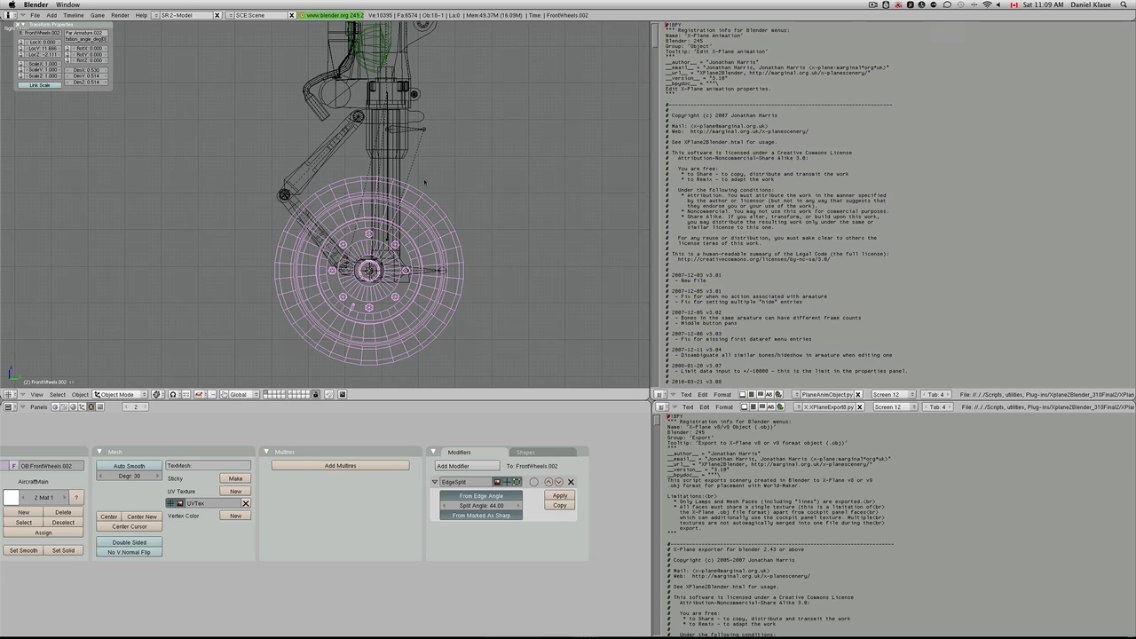
Save the Blender file over the existing one and run the X-Plane export script.
key("ctrl+w")
left_click(368, 176)
key("alt+p")
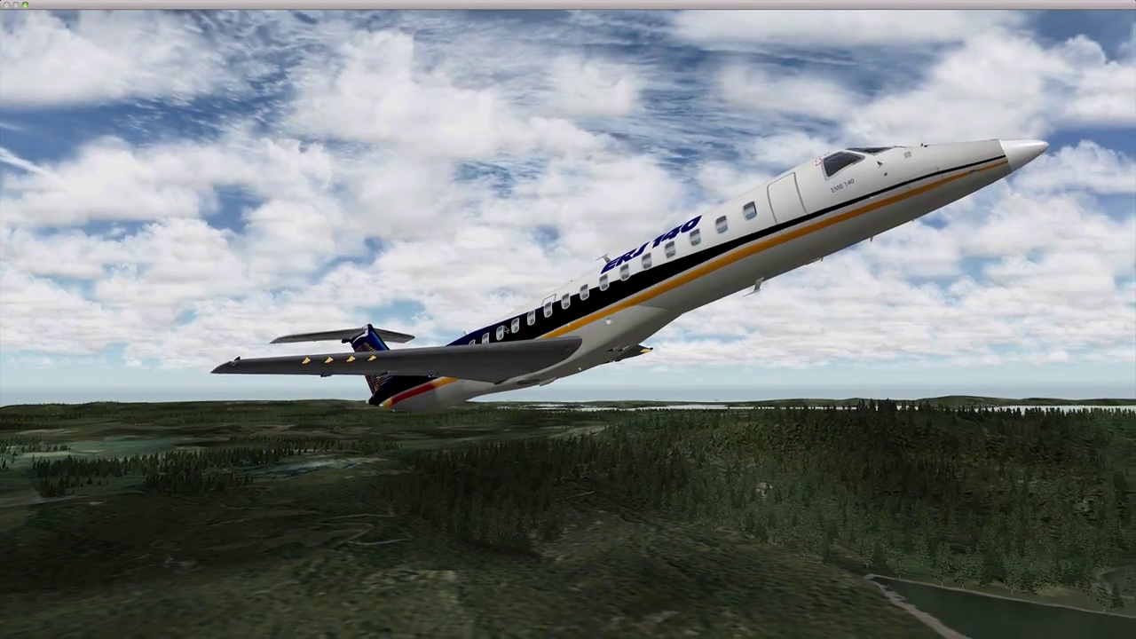
Open the aircraft in X-Plane to test the wheel rotation, and return to Blender.
left_click(61, 13)
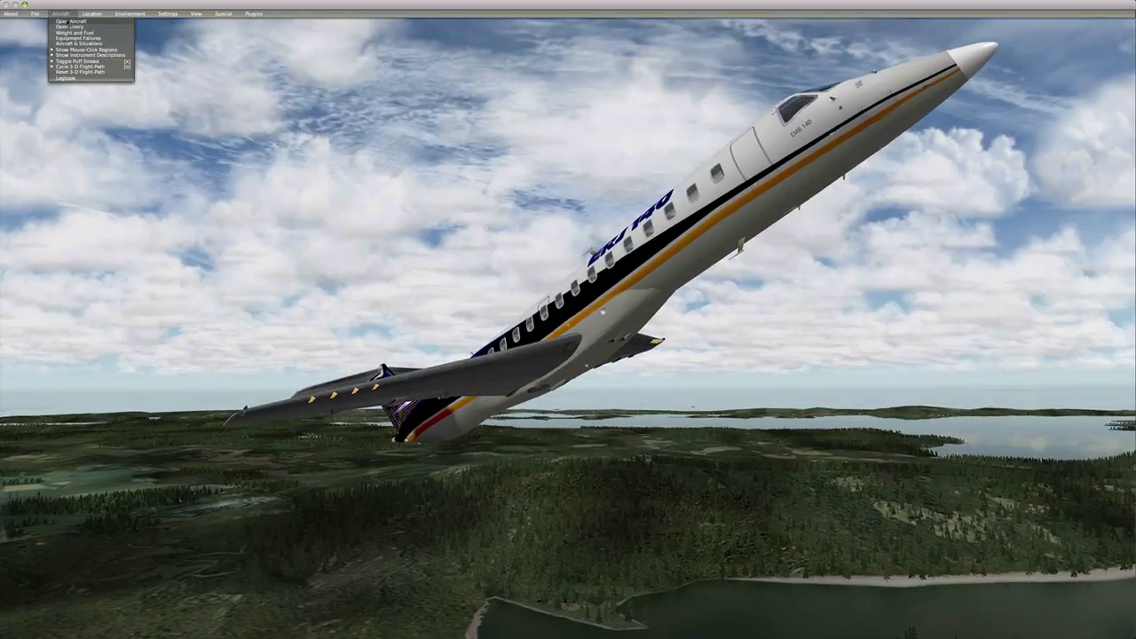
left_click(69, 20)
key("super+Tab")
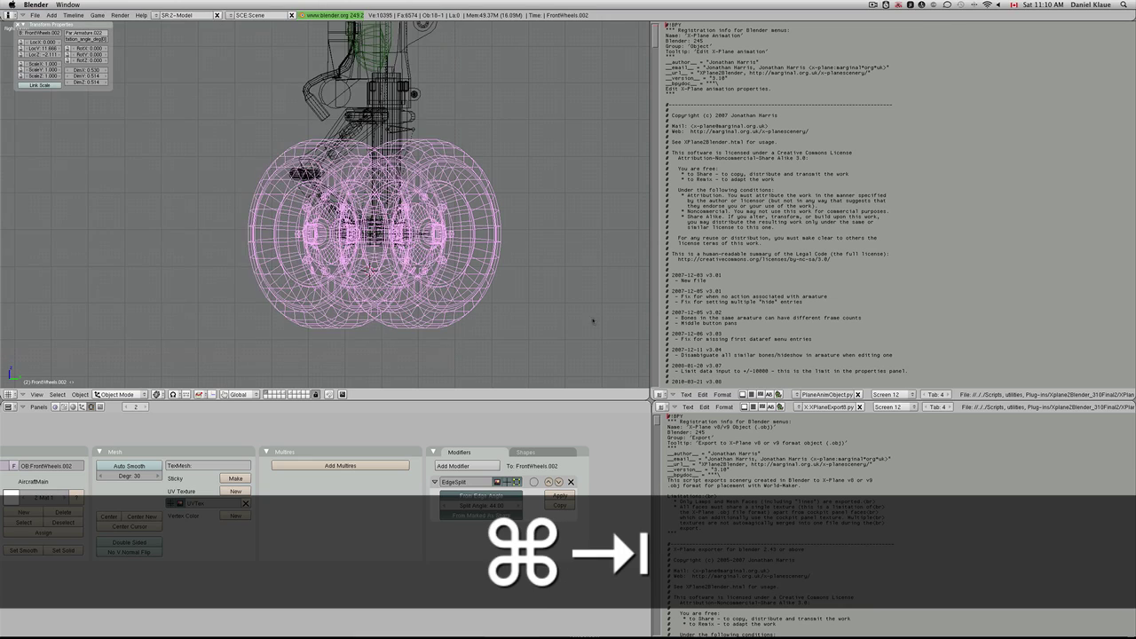
Show the front landing gear from the front at a wide zoom, with room around it.
scroll(524, 302, "down", 5)
scroll(524, 302, "down", 4)
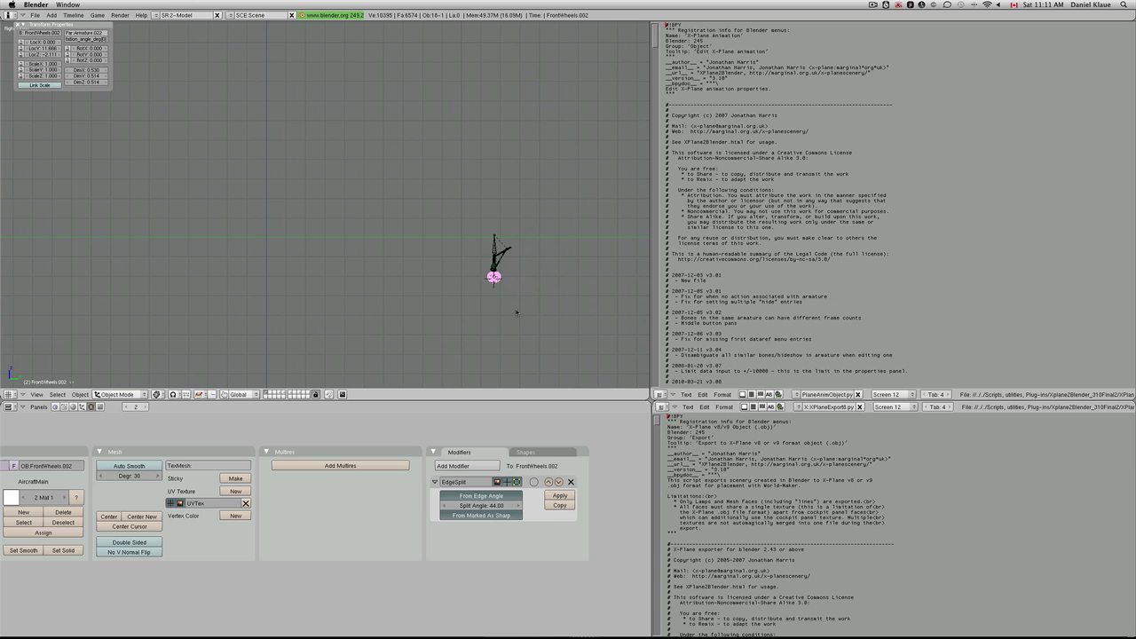
key("KP_1")
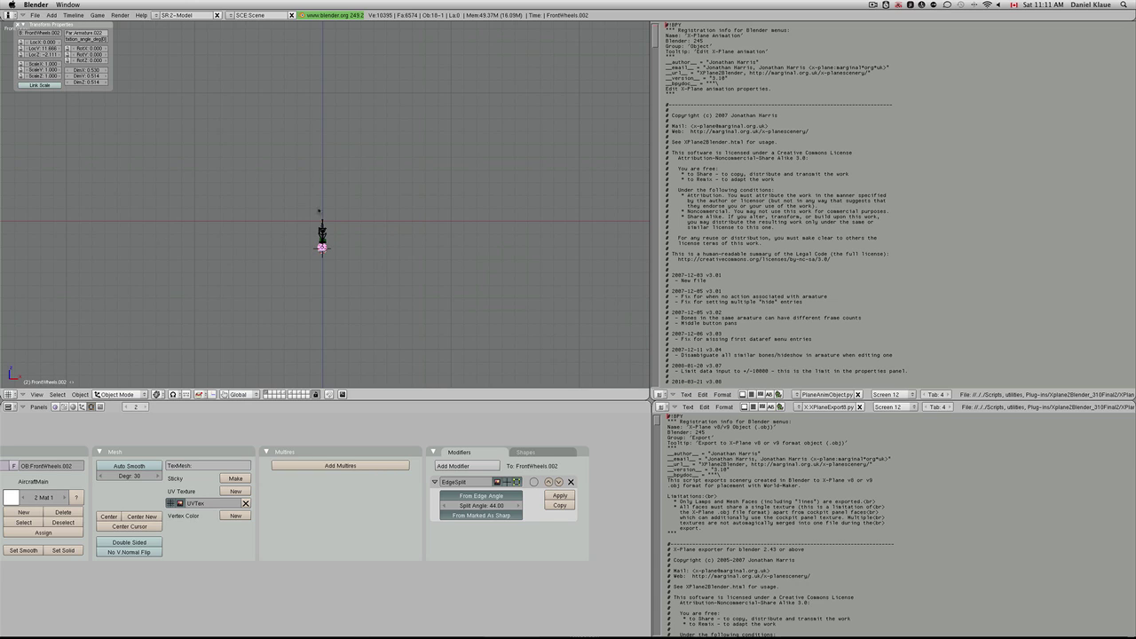
middle_click_drag(385, 276, 438, 235, "shift")
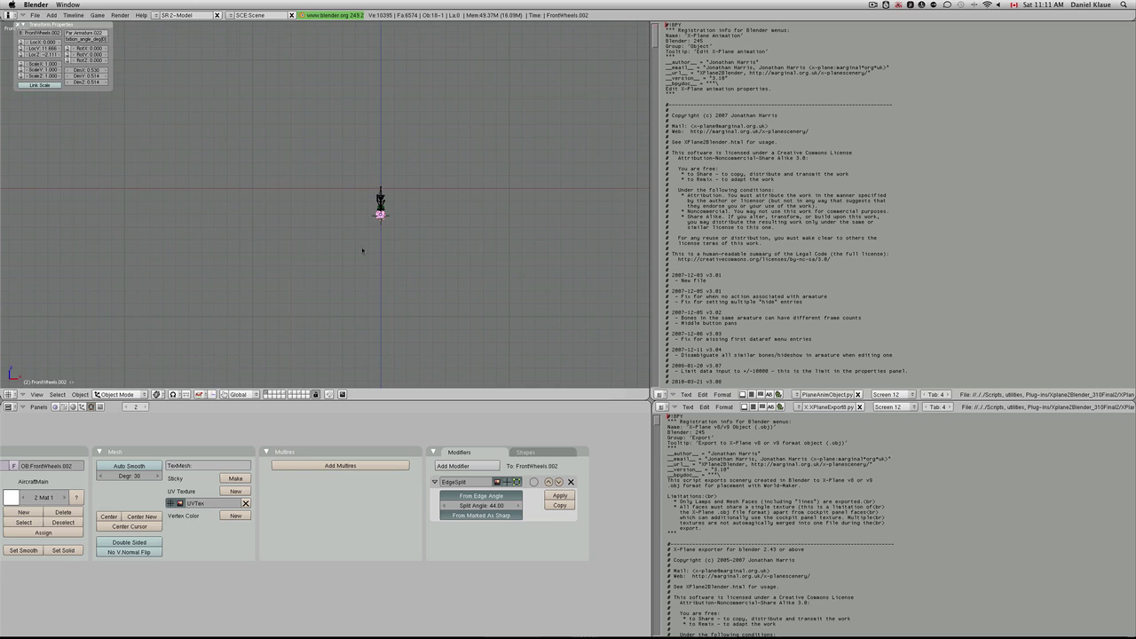